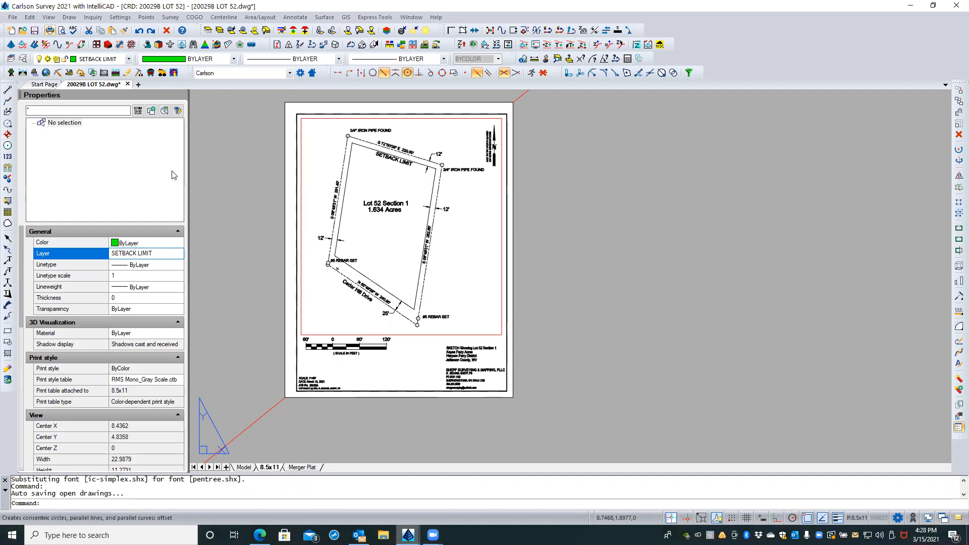
Step: Print the 8.5x11 layout to a PDF file with the DWG to PDF.pc3 printer
{"action": "key", "text": "ctrl+p"}
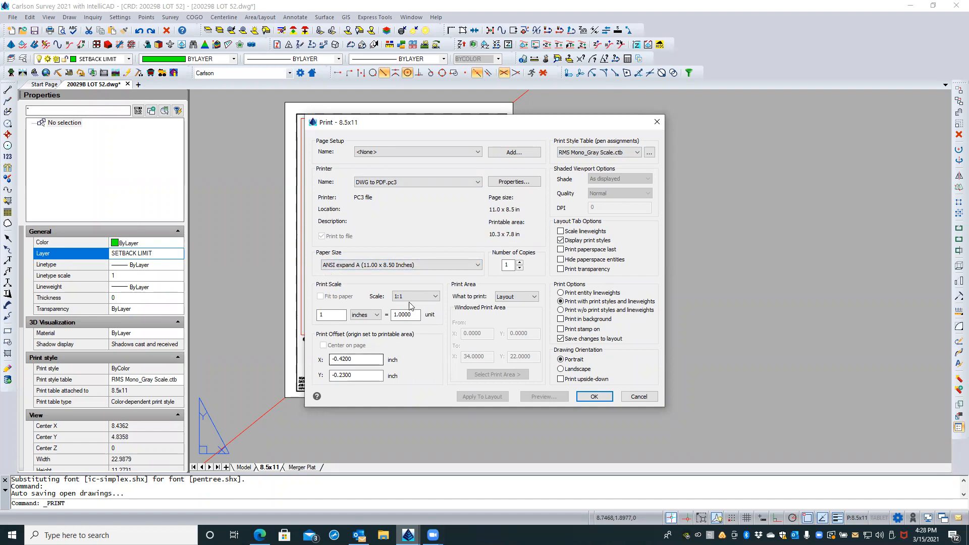
{"action": "left_click", "coordinate": [604, 396]}
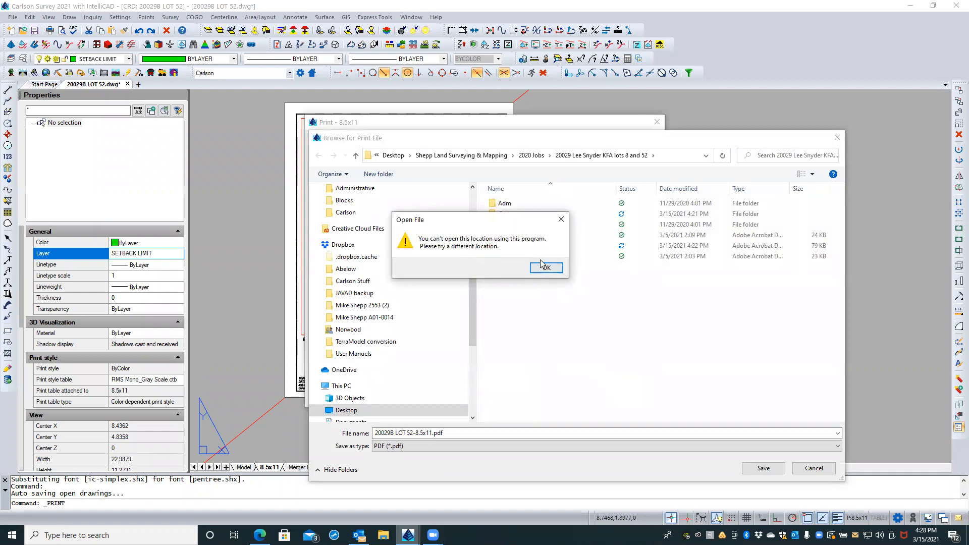
{"action": "left_click", "coordinate": [545, 268]}
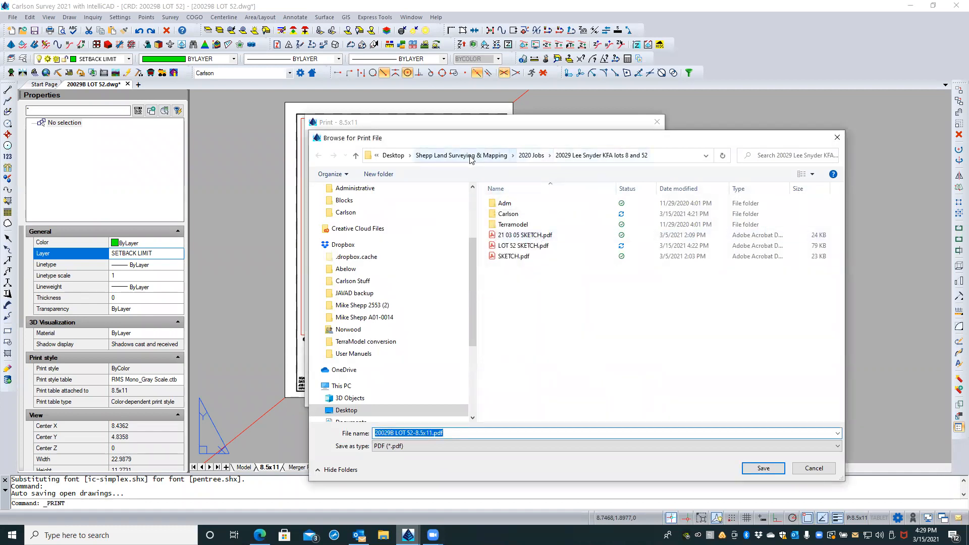
Step: Browse from the Desktop through Shepp Land Surveying & Mapping and 2020 Jobs to the KFA lots 8 and 52 job folder
{"action": "left_click", "coordinate": [394, 155]}
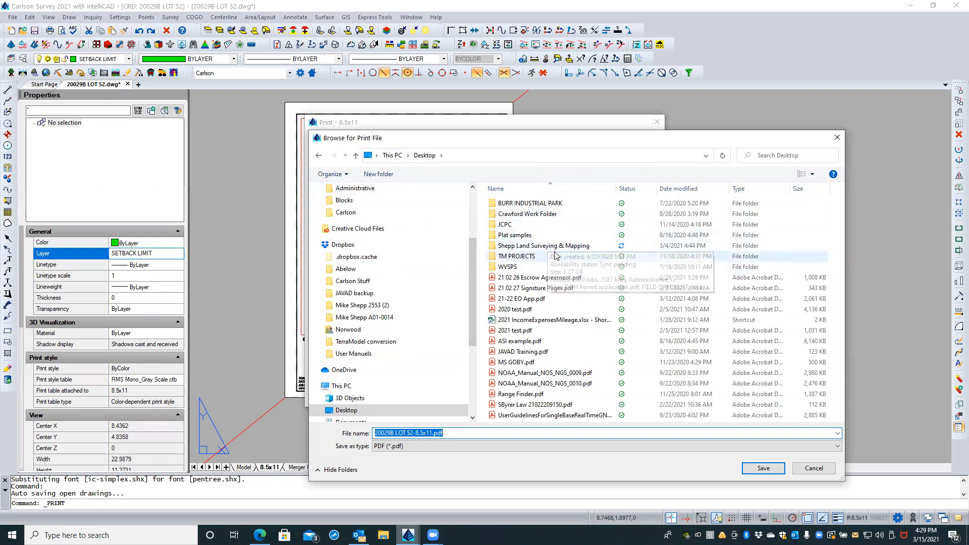
{"action": "double_click", "coordinate": [517, 246]}
{"action": "left_click", "coordinate": [518, 246]}
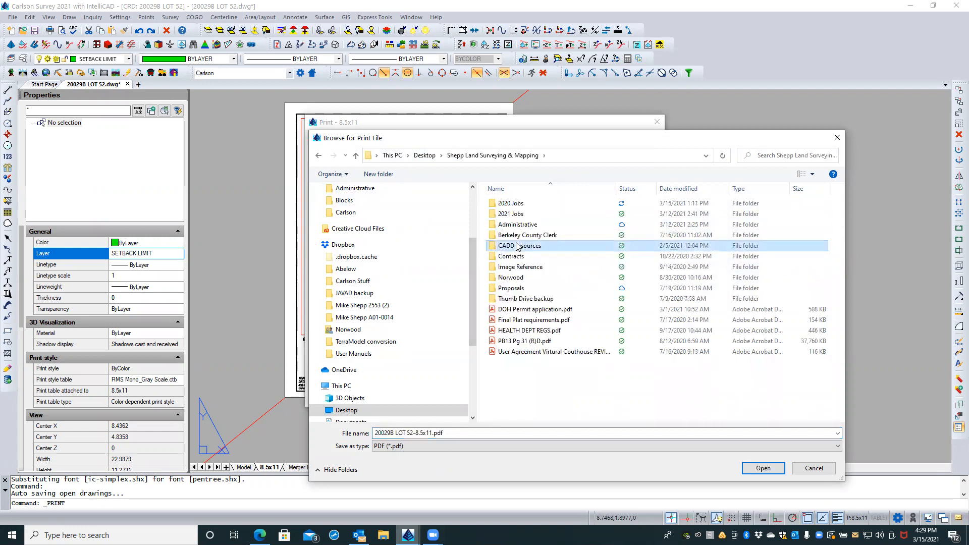
{"action": "double_click", "coordinate": [511, 203]}
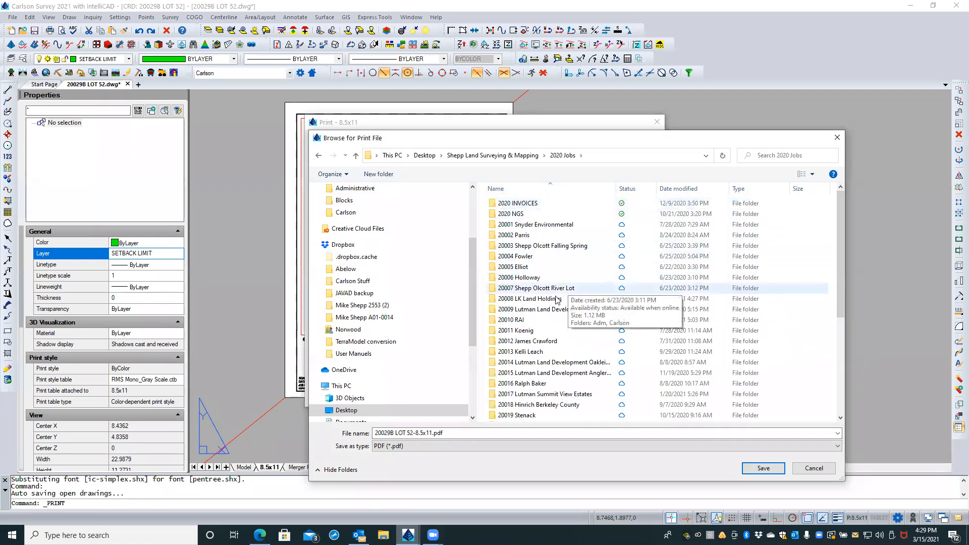
{"action": "scroll", "coordinate": [554, 301], "scroll_direction": "down", "scroll_amount": 3}
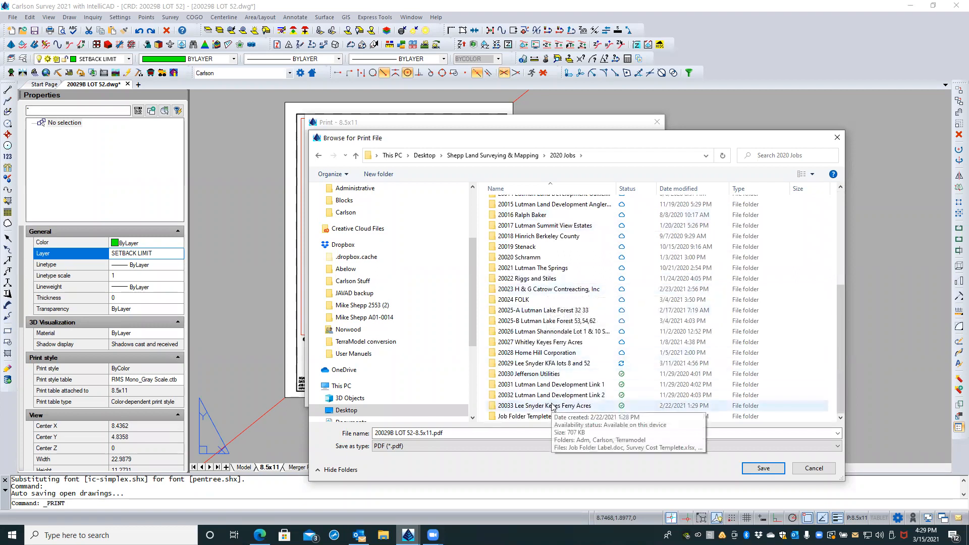
{"action": "double_click", "coordinate": [552, 367]}
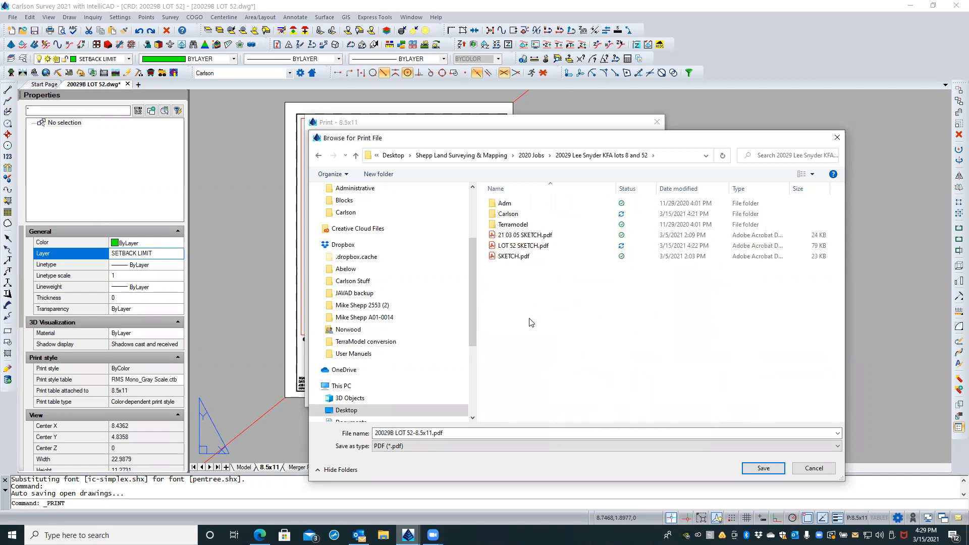
Step: Save the print as LOT 52 SKETCH.pdf, replacing the existing file
{"action": "left_click", "coordinate": [550, 246]}
{"action": "left_click", "coordinate": [763, 468]}
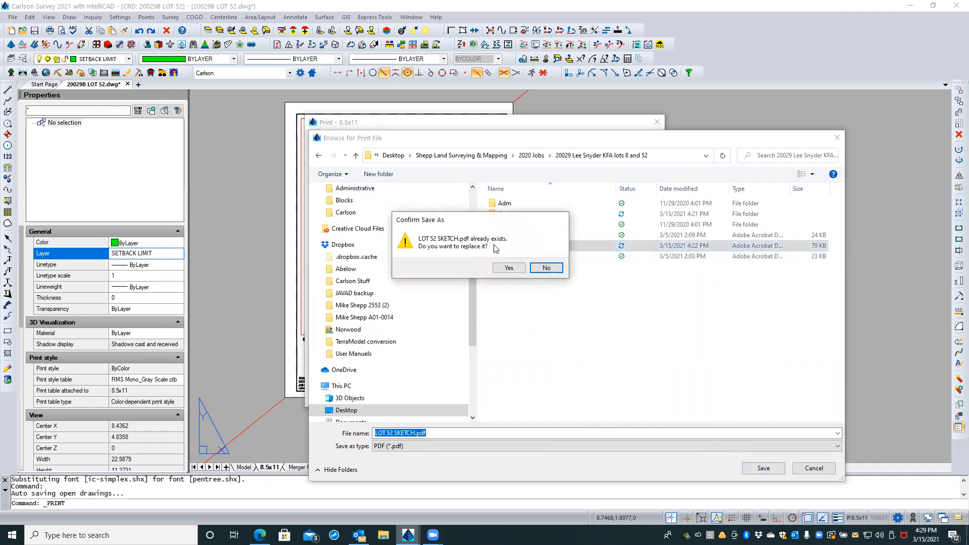
{"action": "left_click", "coordinate": [498, 266]}
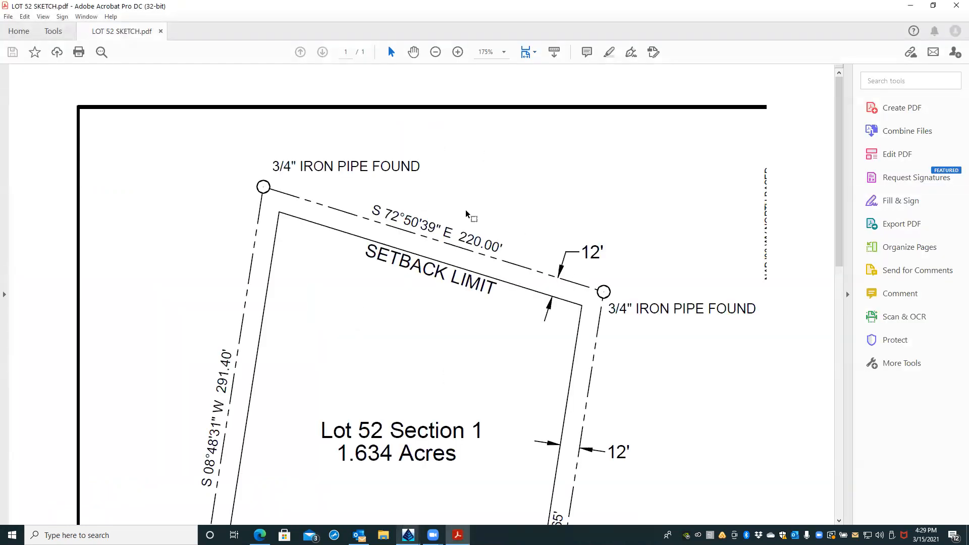
Step: Examine the full page of LOT 52 SKETCH.pdf, checking the border, north arrow and title text for clipping
{"action": "left_click", "coordinate": [418, 223]}
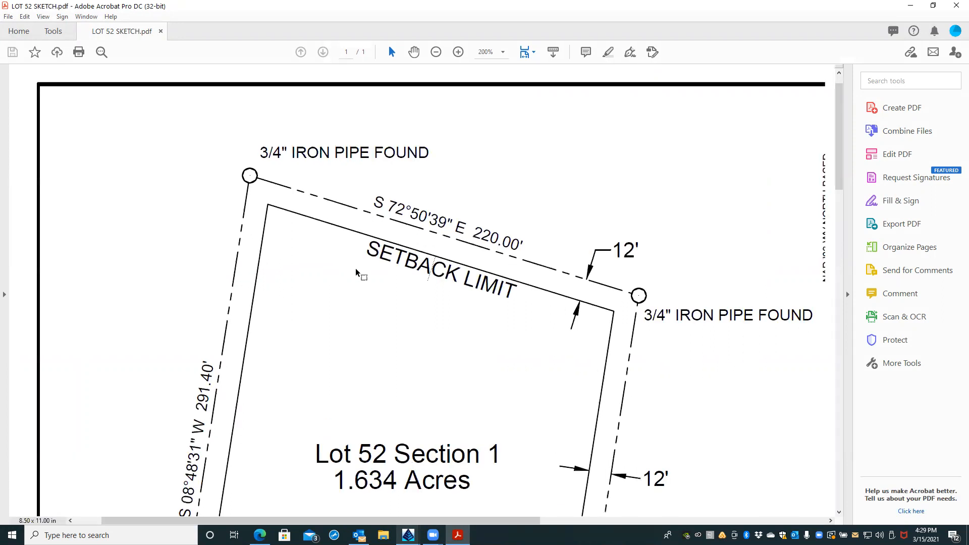
{"action": "key", "text": "ctrl+0"}
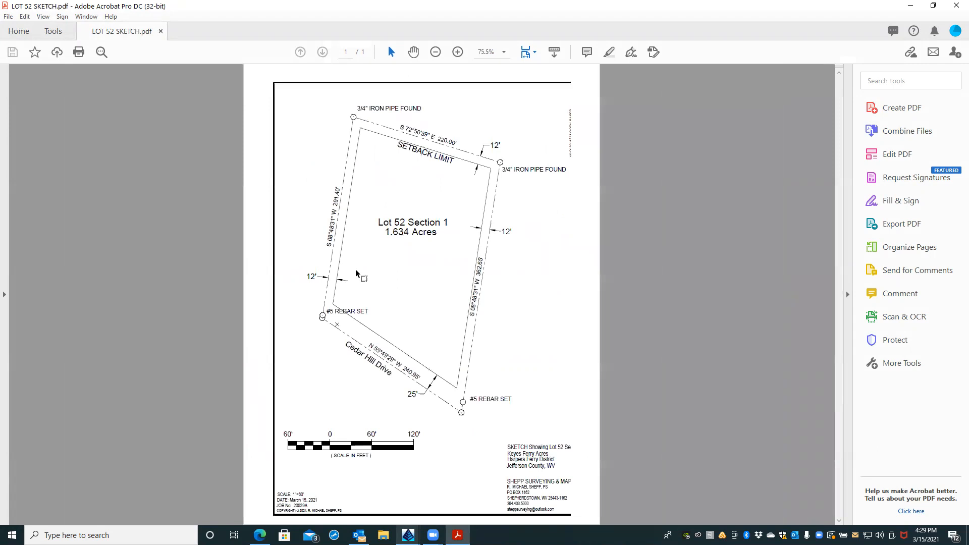
{"action": "key", "text": "ctrl+minus"}
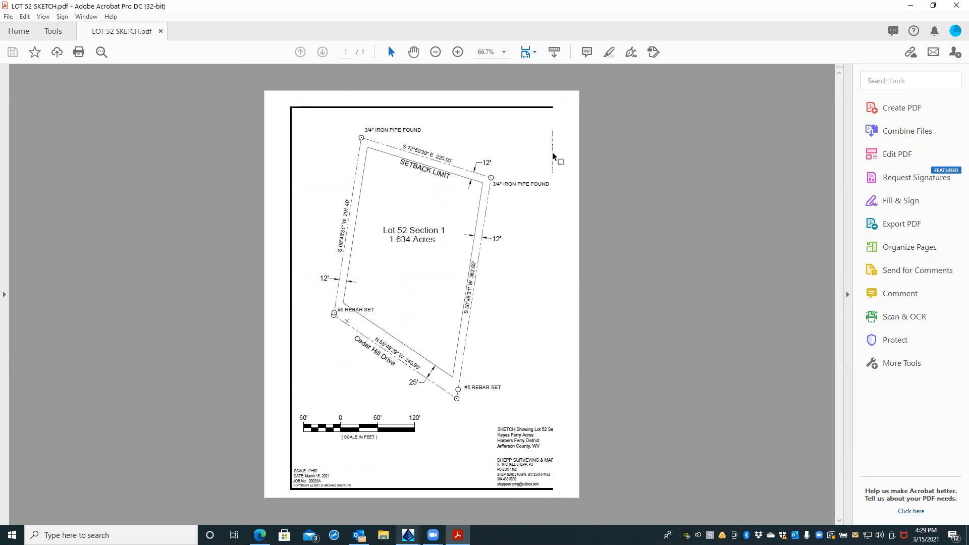
Step: Switch back to the 20029B LOT 52.dwg drawing in Carlson Survey and open the 8.5x11 layout's page setup for modification
{"action": "mouse_move", "coordinate": [458, 536]}
{"action": "mouse_move", "coordinate": [409, 535]}
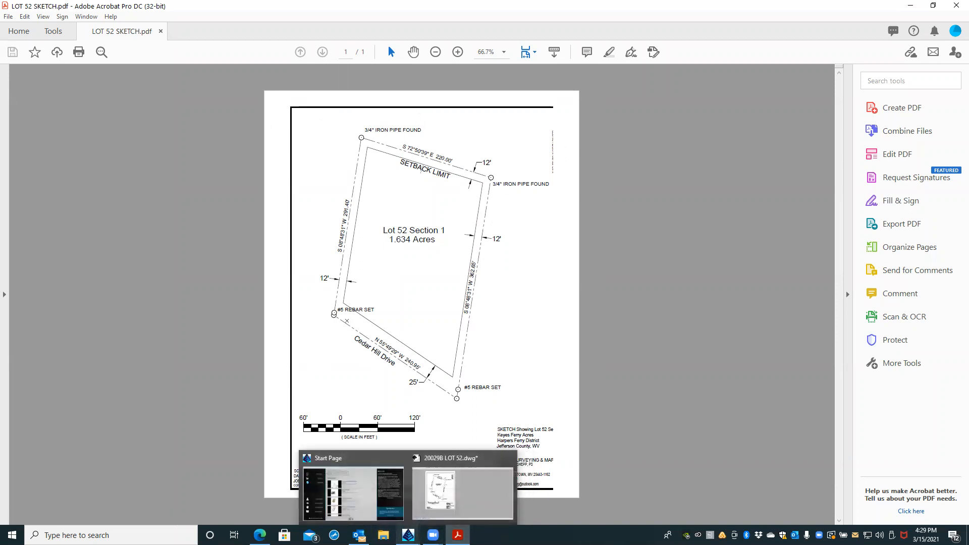
{"action": "left_click", "coordinate": [424, 514]}
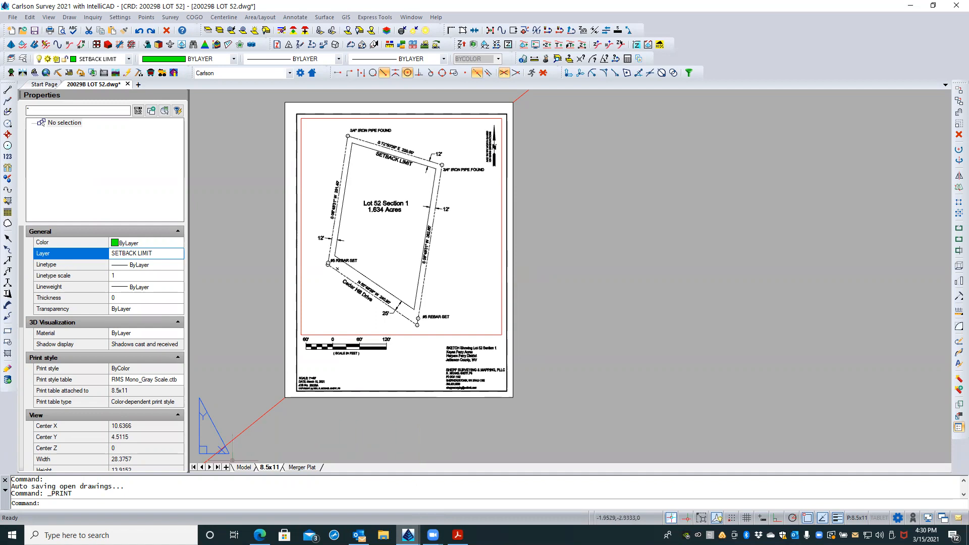
{"action": "right_click", "coordinate": [271, 468]}
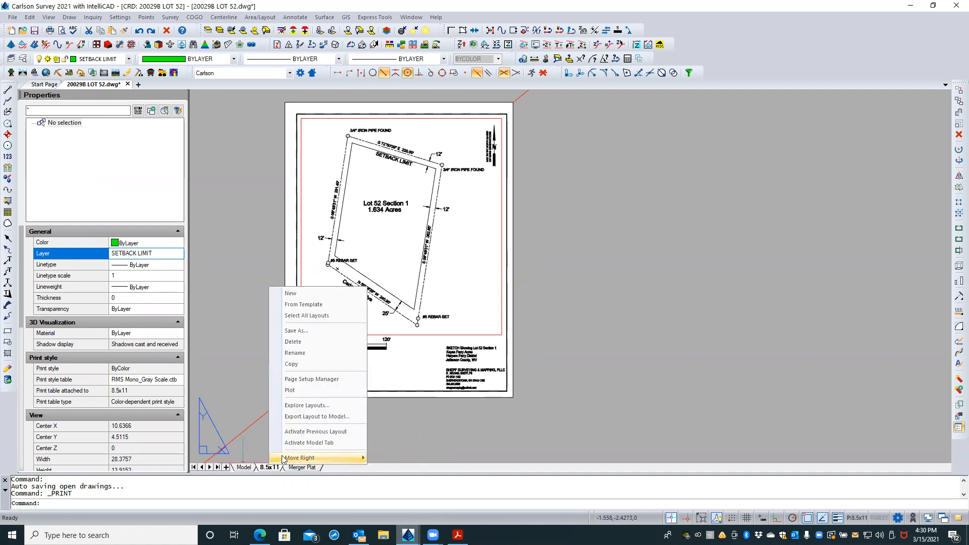
{"action": "left_click", "coordinate": [331, 383]}
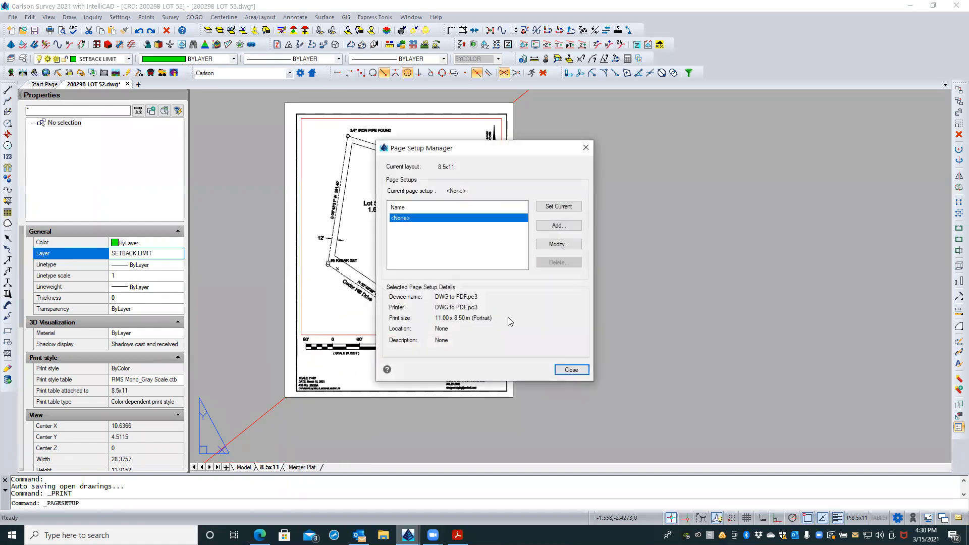
{"action": "left_click", "coordinate": [555, 246]}
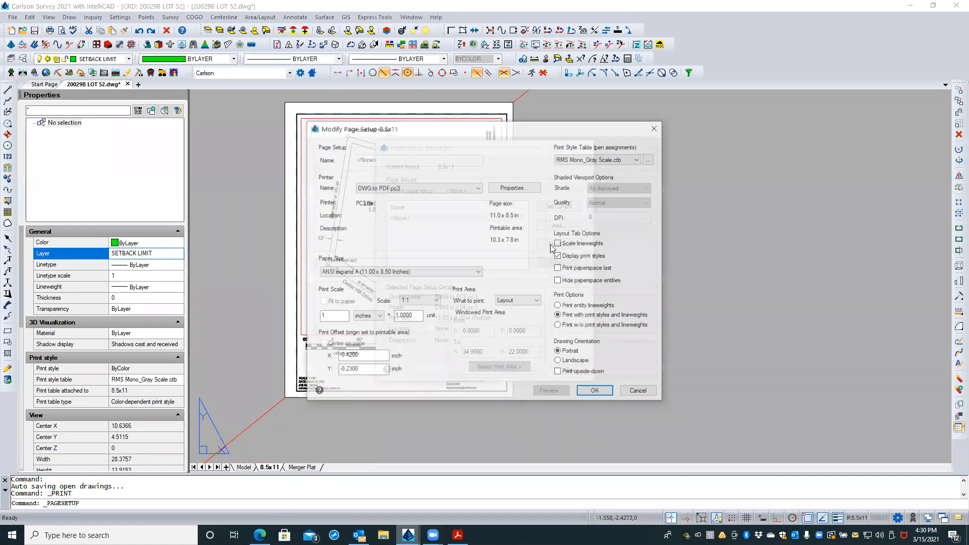
Step: Set the layout's paper size to ANSI expand A (8.50 x 11.00 Inches)
{"action": "left_click", "coordinate": [370, 275]}
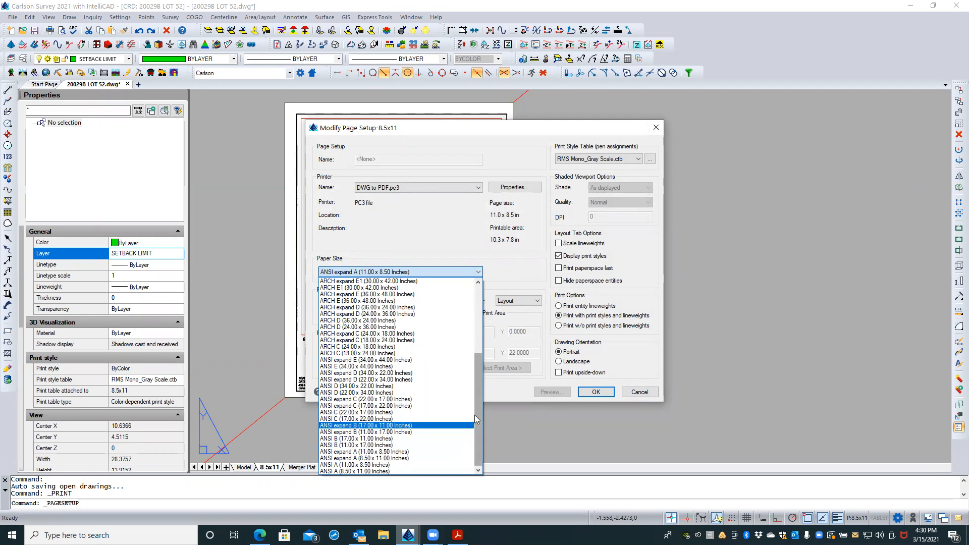
{"action": "left_click_drag", "start_coordinate": [476, 432], "coordinate": [465, 476]}
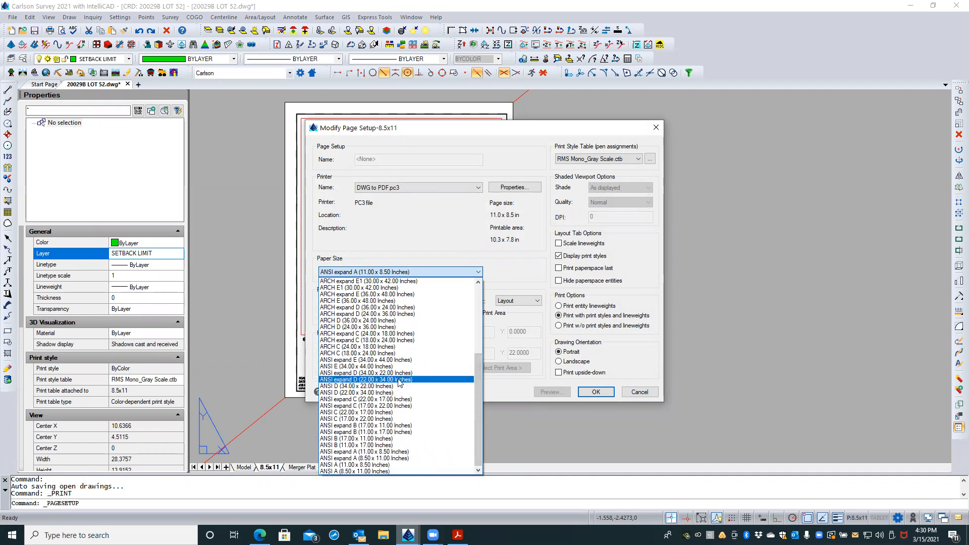
{"action": "scroll", "coordinate": [398, 382], "scroll_direction": "up", "scroll_amount": 2}
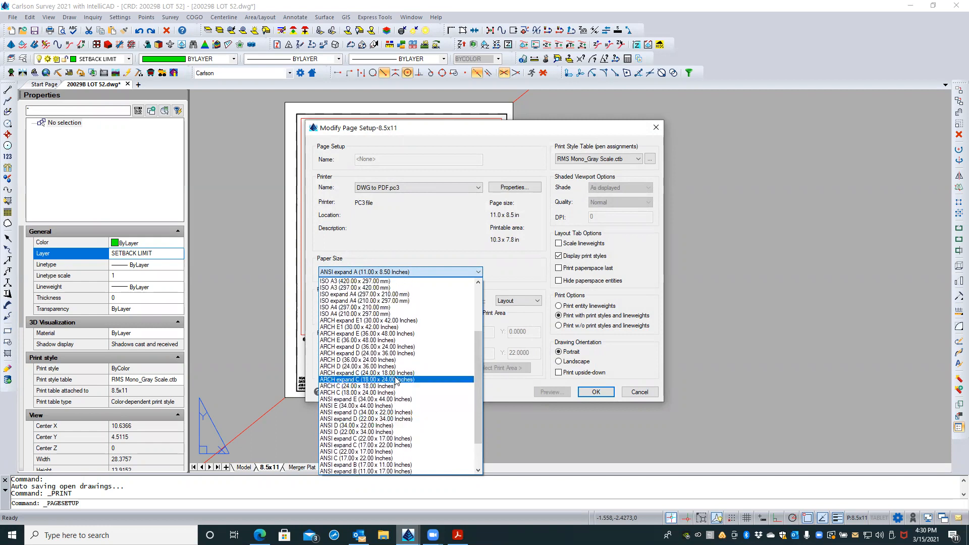
{"action": "scroll", "coordinate": [396, 382], "scroll_direction": "down", "scroll_amount": 2}
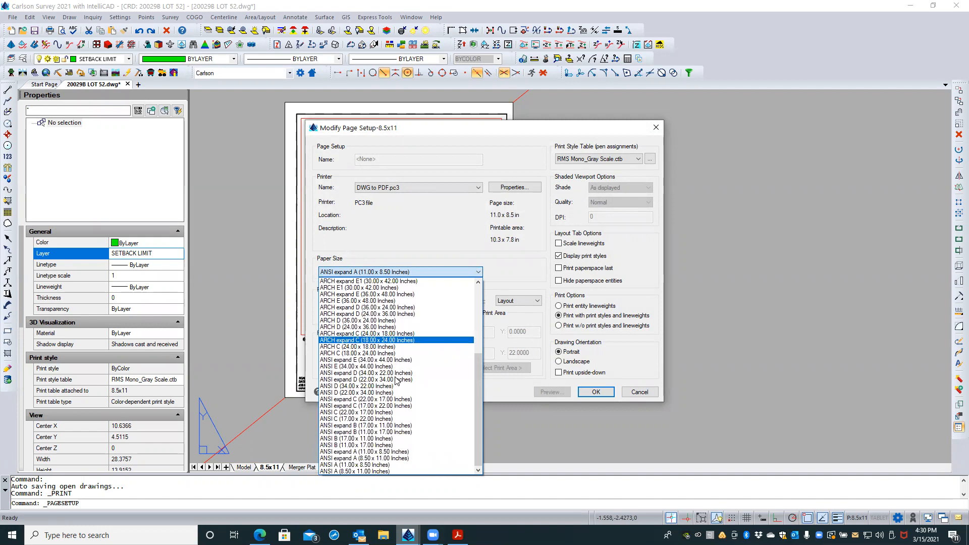
{"action": "left_click", "coordinate": [349, 466]}
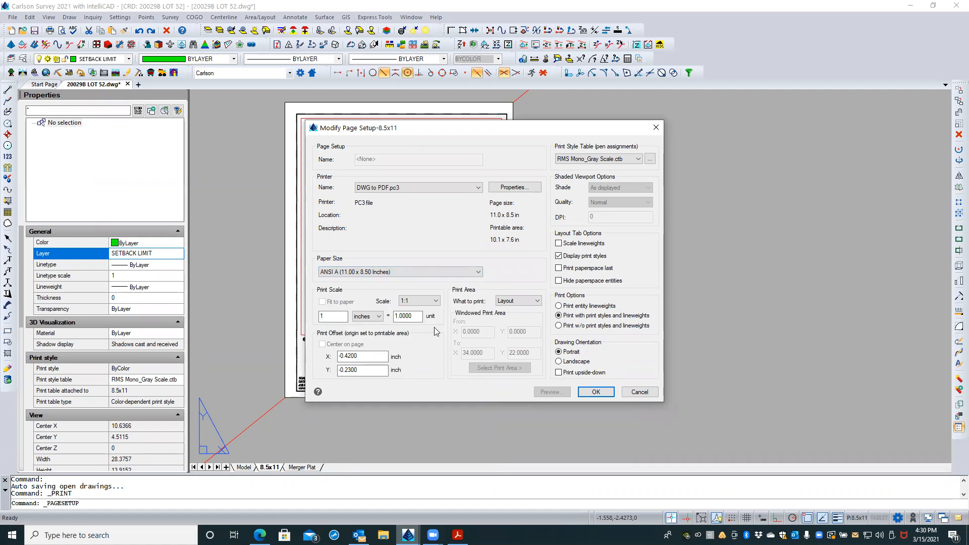
{"action": "left_click", "coordinate": [387, 273]}
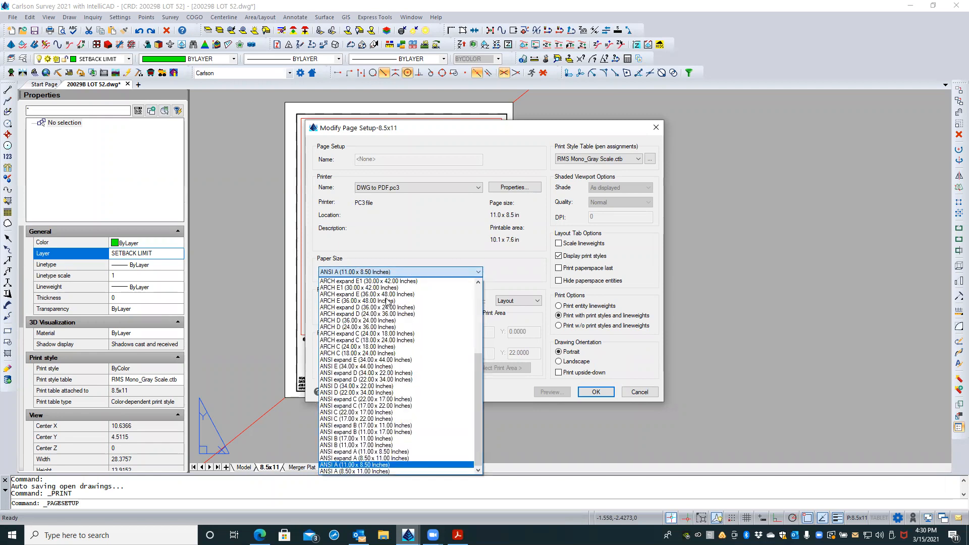
{"action": "left_click", "coordinate": [375, 459]}
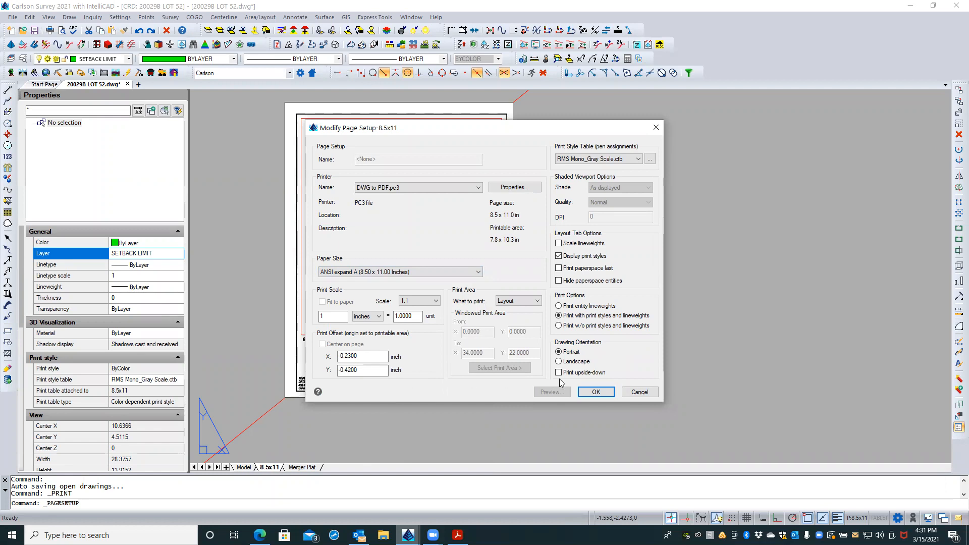
Step: Change the page setup's printer to Adobe PDF.pc3 and set its paper size to ARCH A
{"action": "left_click", "coordinate": [441, 192]}
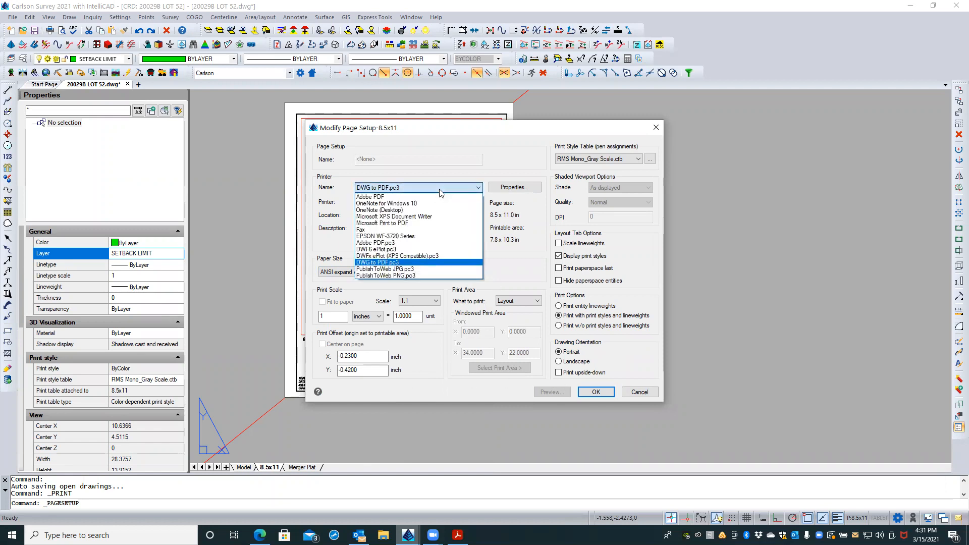
{"action": "left_click", "coordinate": [383, 243]}
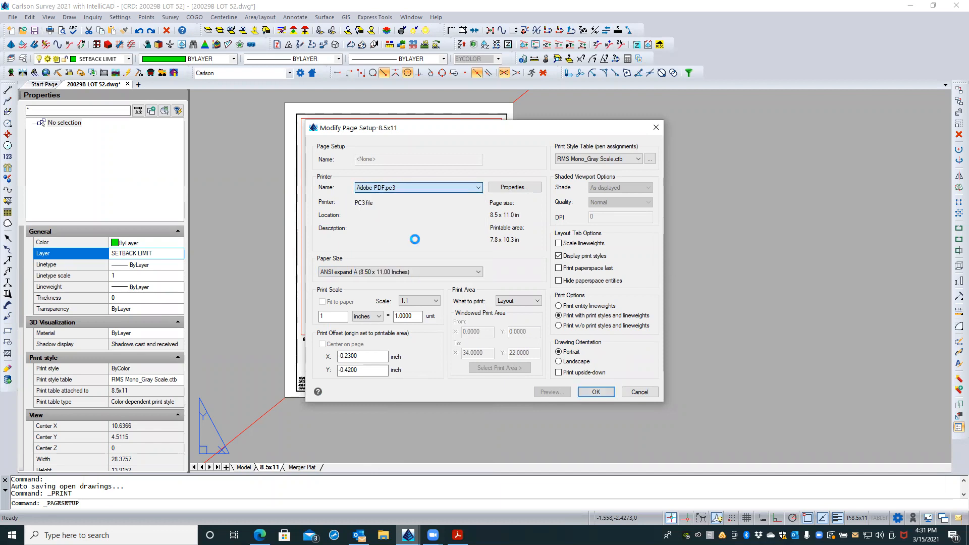
{"action": "left_click", "coordinate": [391, 273]}
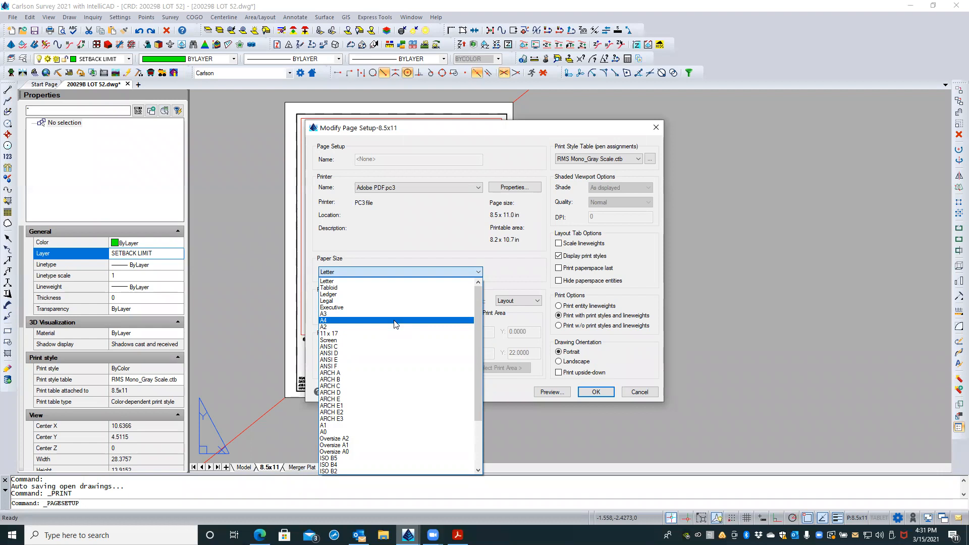
{"action": "left_click", "coordinate": [341, 445]}
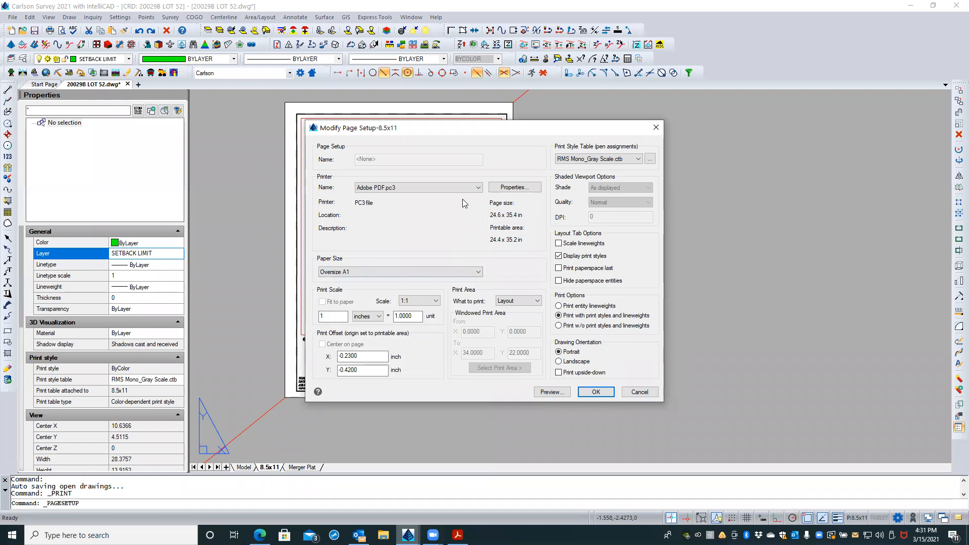
{"action": "left_click", "coordinate": [366, 271]}
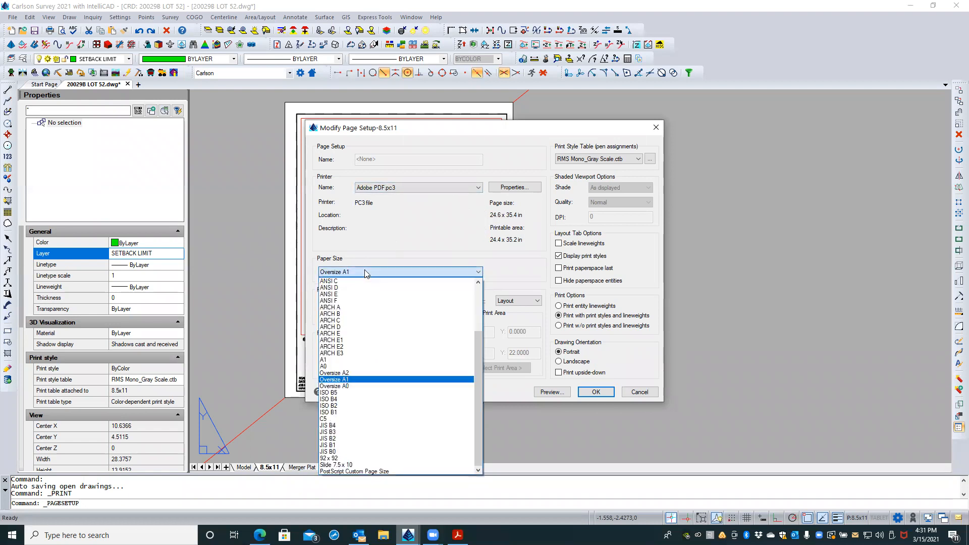
{"action": "left_click", "coordinate": [341, 308]}
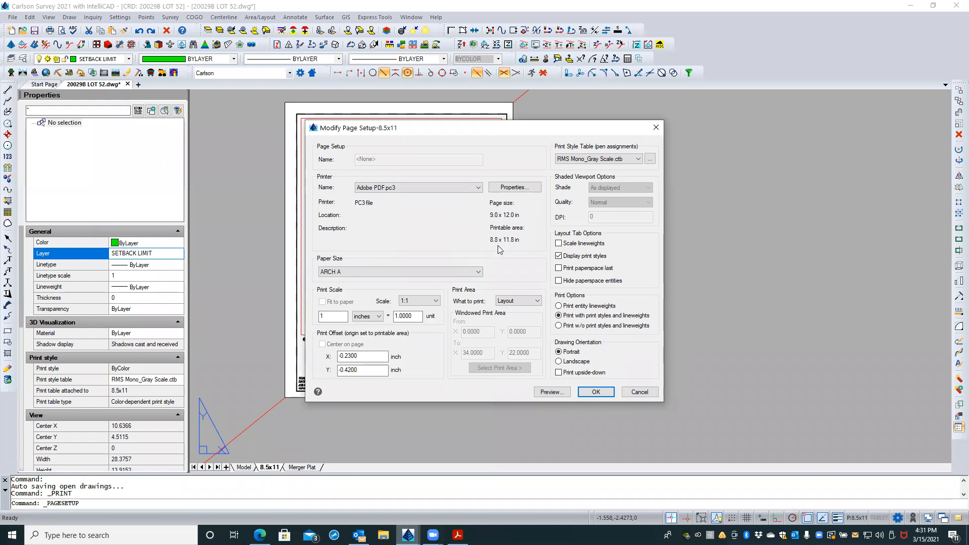
Step: Check the Adobe PDF.pc3 printer configuration and close it without changes
{"action": "left_click", "coordinate": [444, 187]}
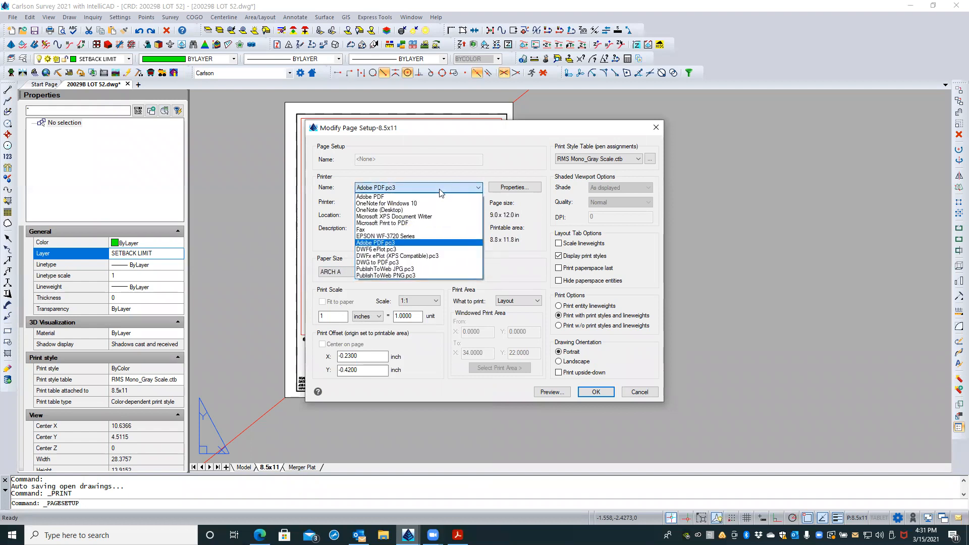
{"action": "left_click", "coordinate": [469, 187]}
{"action": "left_click", "coordinate": [514, 188]}
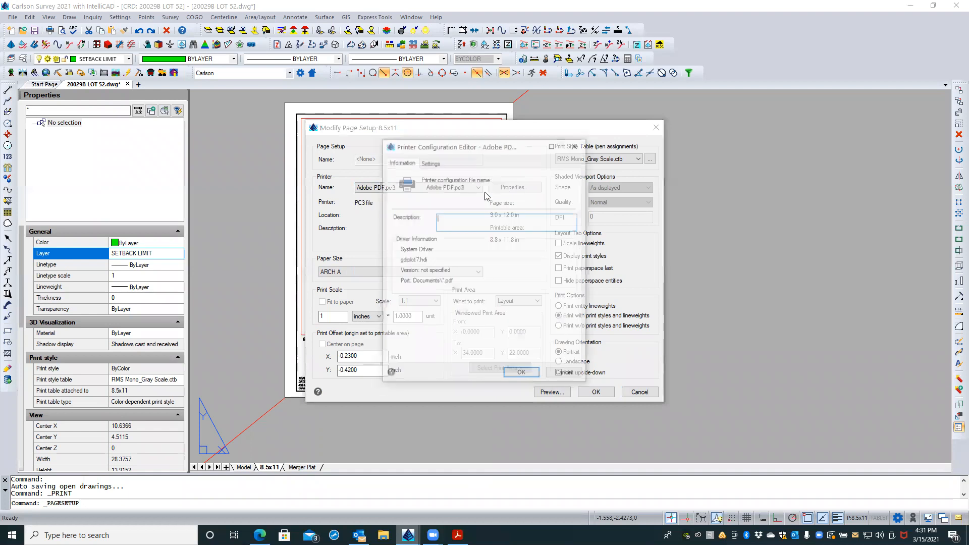
{"action": "left_click", "coordinate": [565, 375]}
Step: Set the 8.5x11 page setup's paper size to Letter, then apply it and close the Page Setup Manager
{"action": "left_click", "coordinate": [374, 273]}
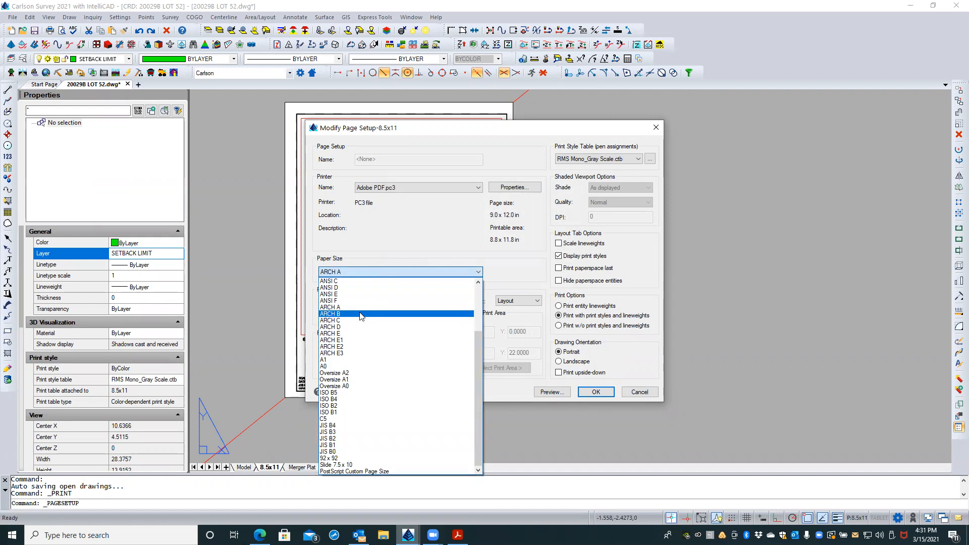
{"action": "scroll", "coordinate": [359, 317], "scroll_direction": "up", "scroll_amount": 4}
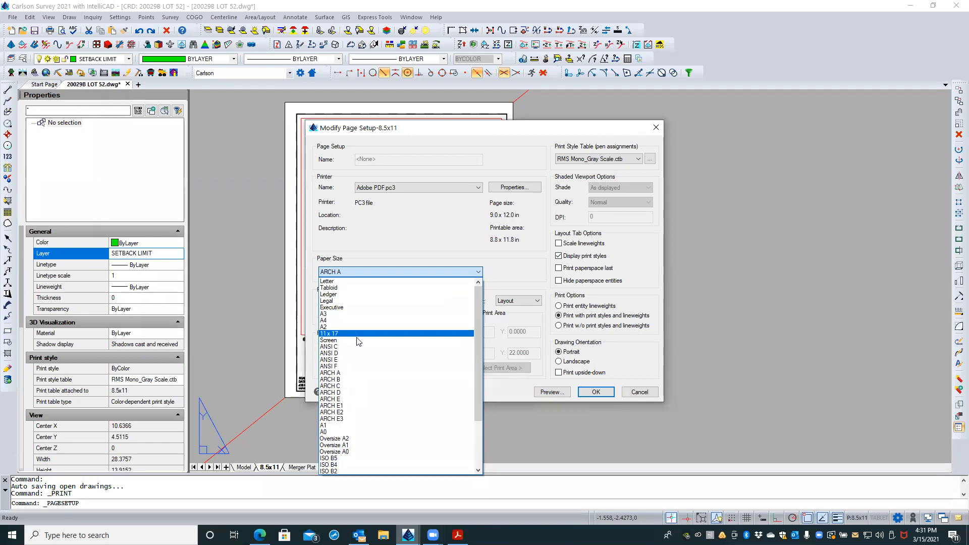
{"action": "scroll", "coordinate": [357, 370], "scroll_direction": "down", "scroll_amount": 3}
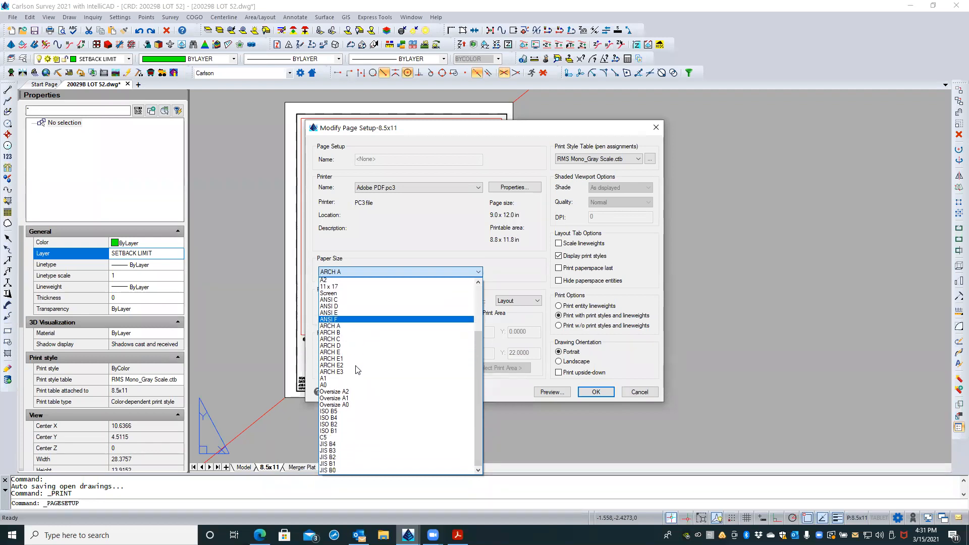
{"action": "scroll", "coordinate": [357, 368], "scroll_direction": "up", "scroll_amount": 4}
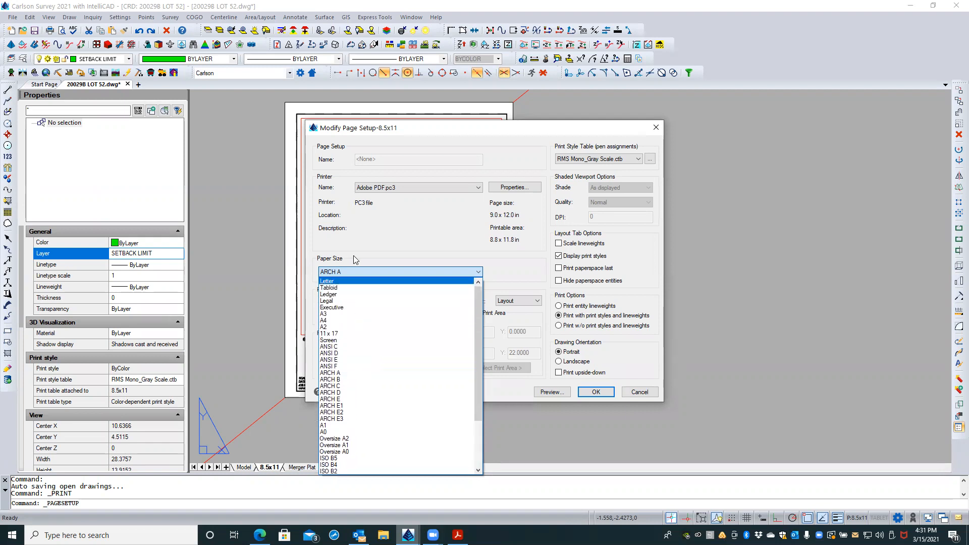
{"action": "left_click", "coordinate": [333, 281]}
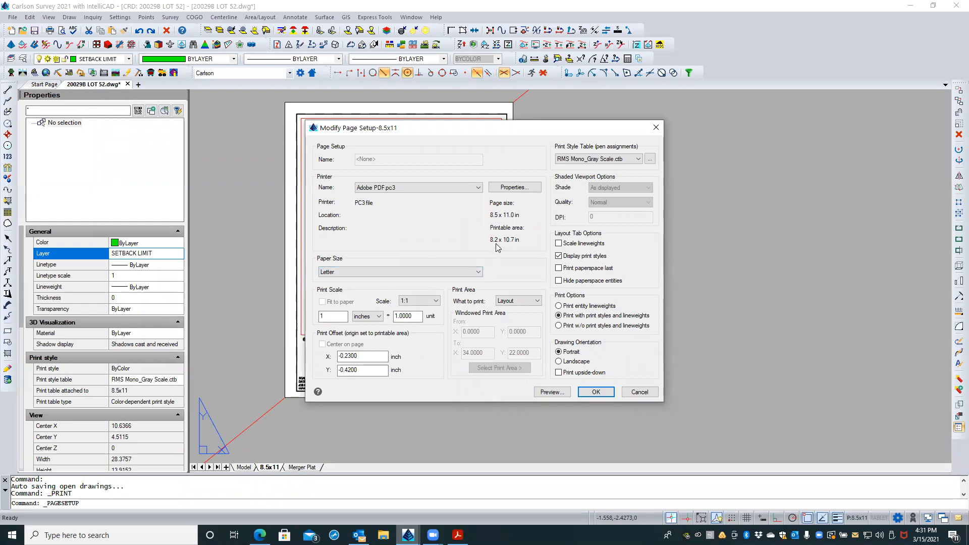
{"action": "left_click", "coordinate": [595, 390]}
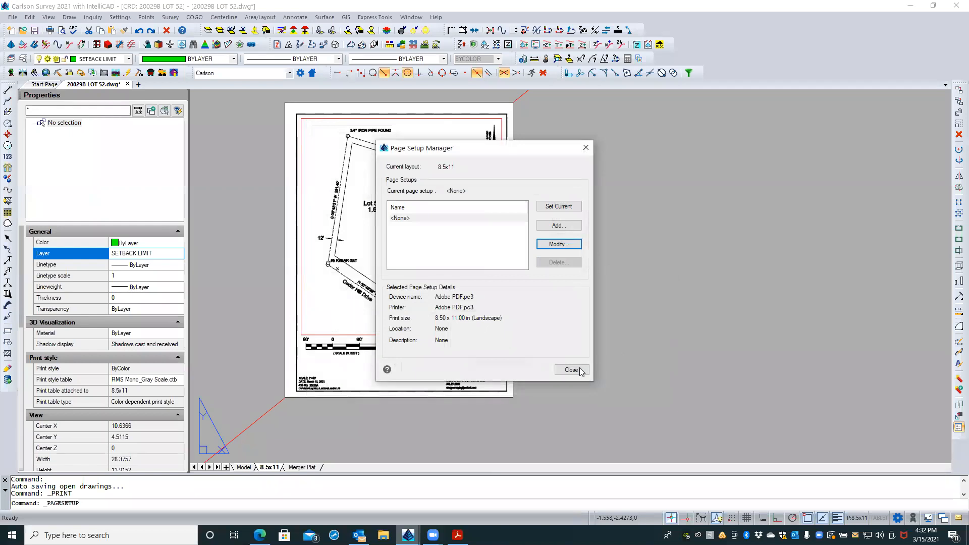
{"action": "left_click", "coordinate": [585, 371]}
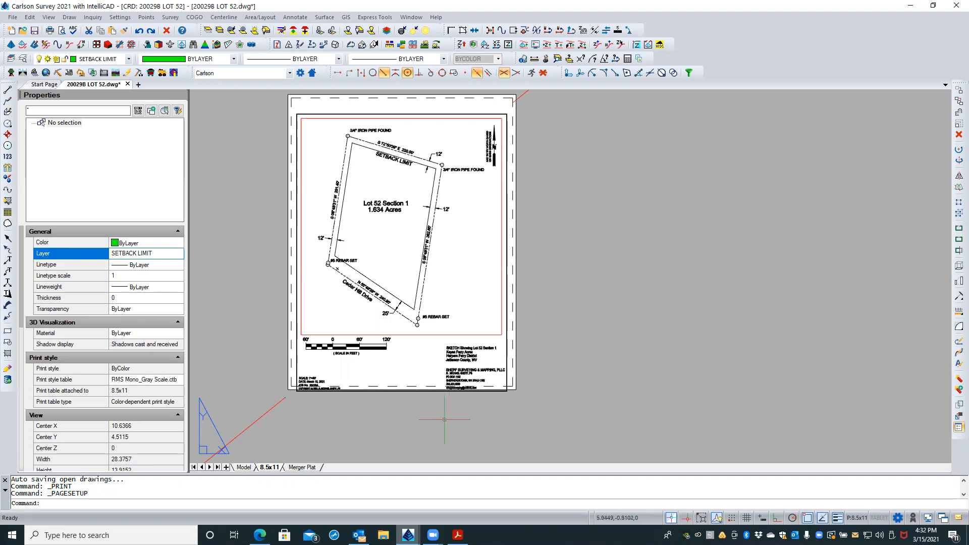
Step: Set the X and Y print offsets in the 8.5x11 layout's page setup to 0
{"action": "right_click", "coordinate": [272, 469]}
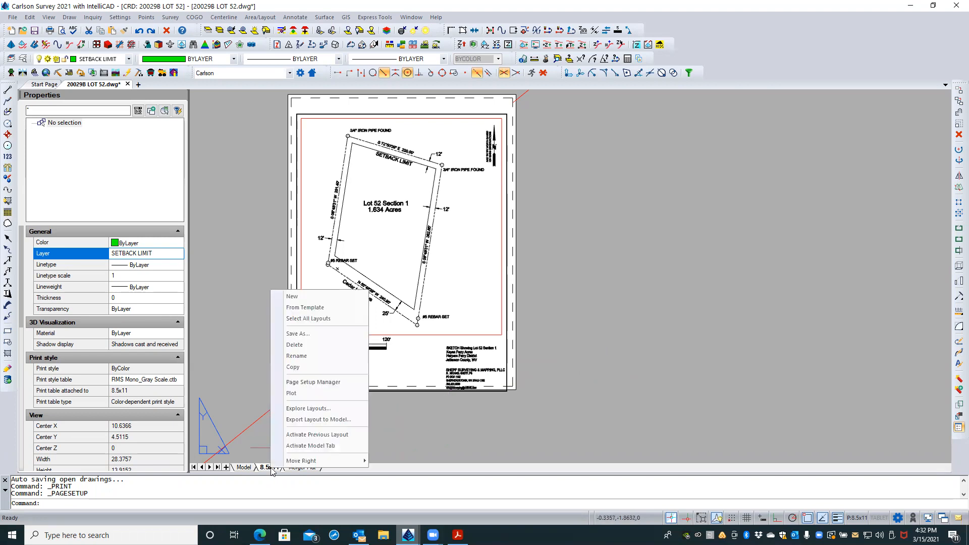
{"action": "left_click", "coordinate": [326, 382]}
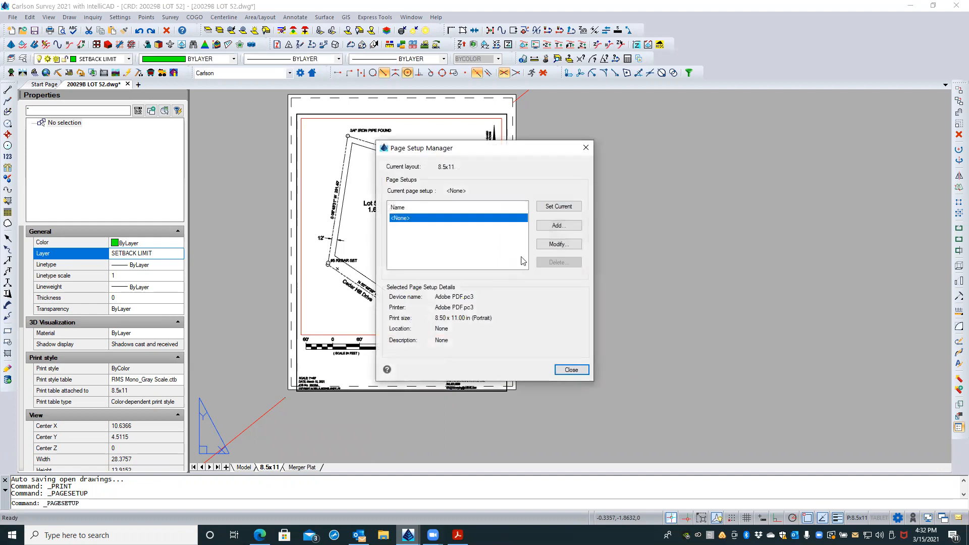
{"action": "left_click", "coordinate": [559, 244]}
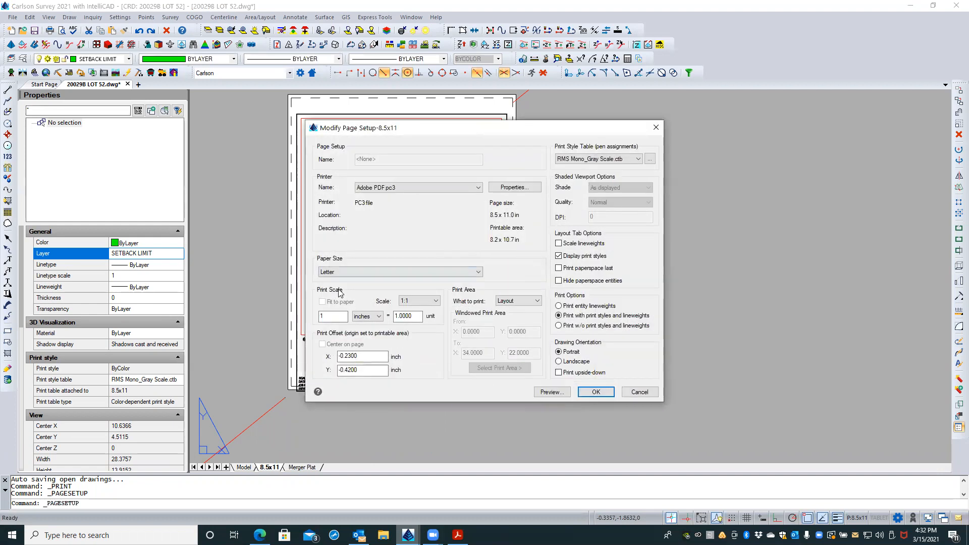
{"action": "double_click", "coordinate": [350, 353]}
{"action": "type", "text": "0"}
{"action": "key", "text": "Tab"}
{"action": "type", "text": "0"}
{"action": "left_click", "coordinate": [373, 353]}
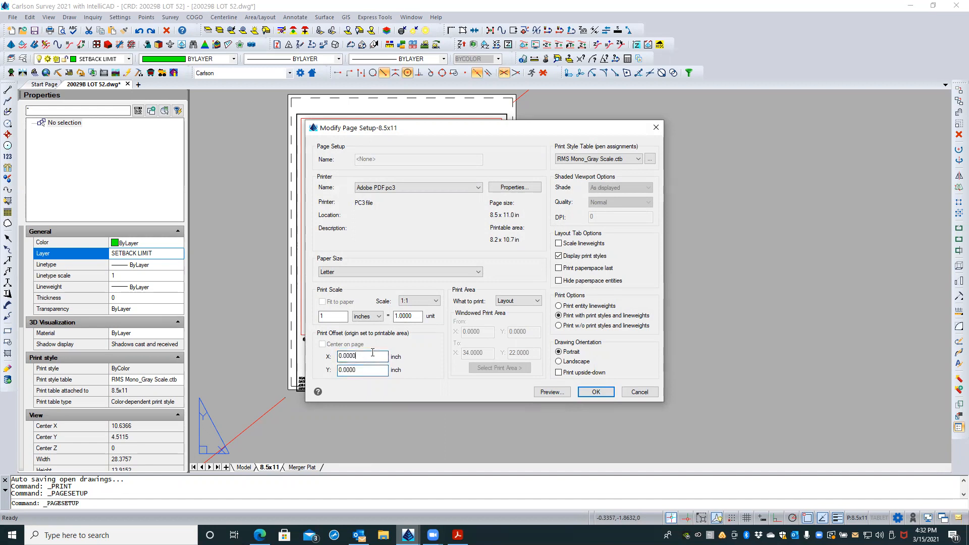
{"action": "left_click", "coordinate": [593, 392]}
{"action": "left_click", "coordinate": [570, 370]}
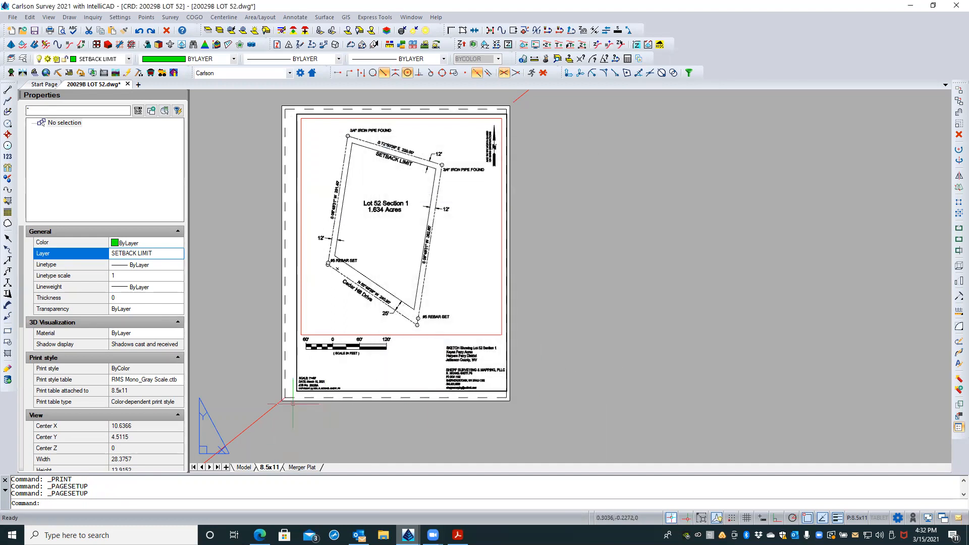
Step: Measure the distance from the sheet's bottom edge to the dashed printable-area line near the lower-left corner
{"action": "scroll", "coordinate": [281, 402], "scroll_direction": "up", "scroll_amount": 3}
{"action": "scroll", "coordinate": [281, 402], "scroll_direction": "up", "scroll_amount": 4}
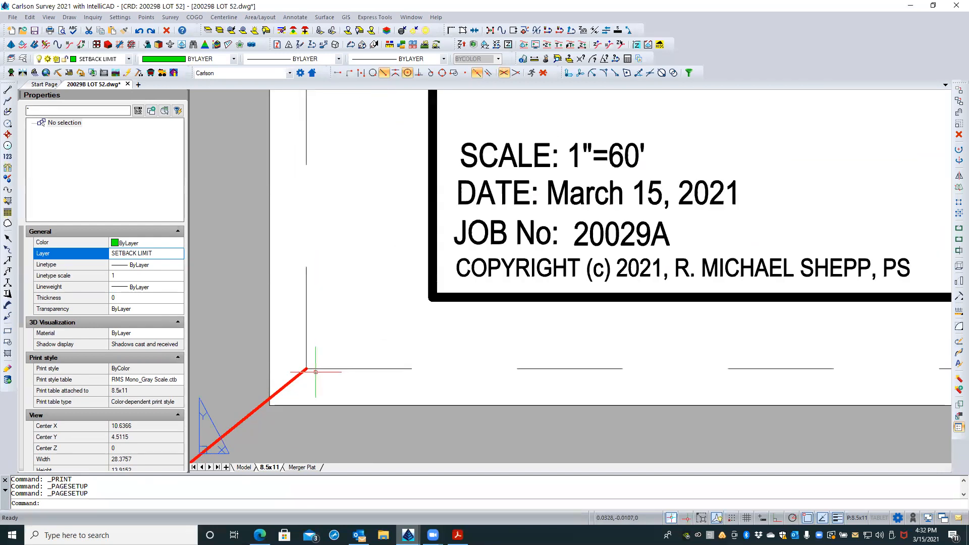
{"action": "type", "text": "dist"}
{"action": "key", "text": "Return"}
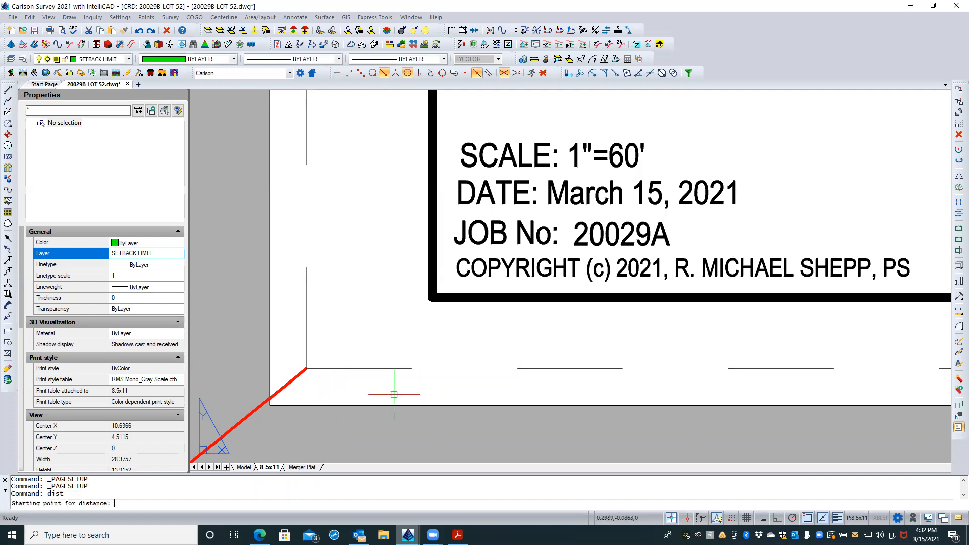
{"action": "left_click", "coordinate": [352, 396]}
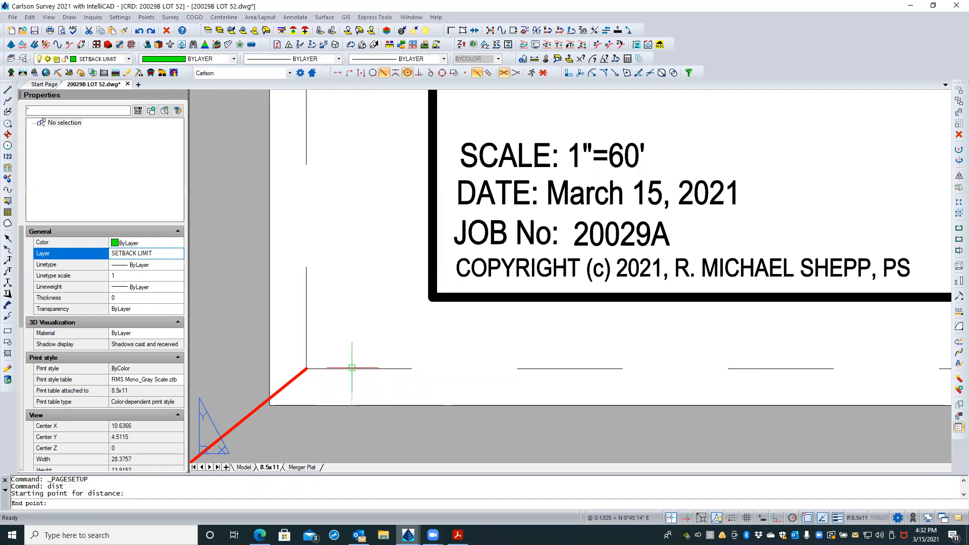
{"action": "left_click", "coordinate": [351, 369]}
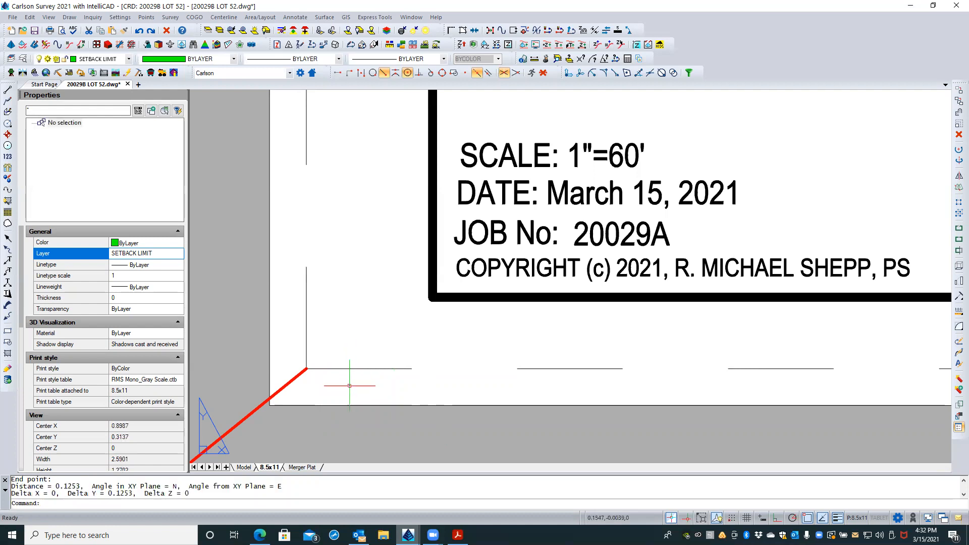
{"action": "key", "text": "Escape"}
{"action": "key", "text": "Escape"}
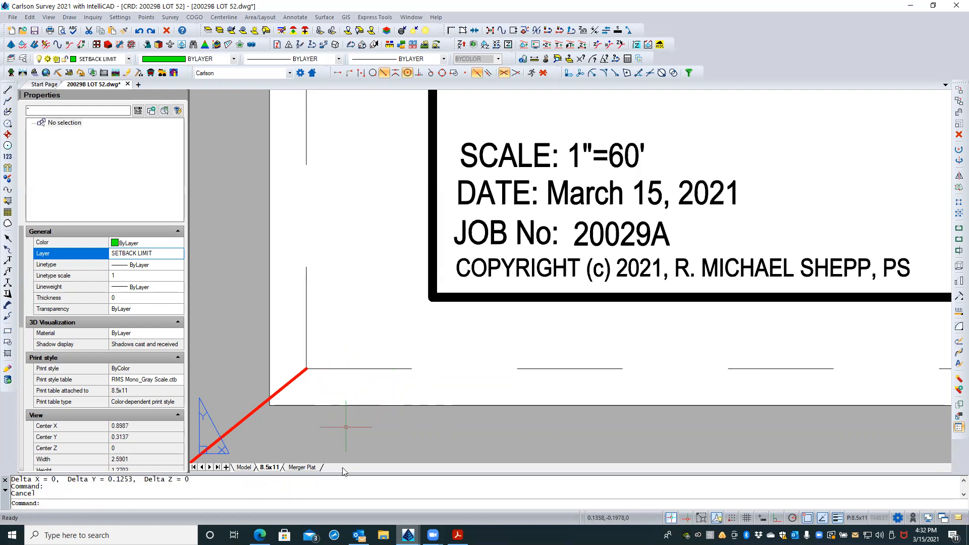
Step: Set the X and Y print offsets in the 8.5x11 layout's page setup to -0.125 inch
{"action": "right_click", "coordinate": [271, 470]}
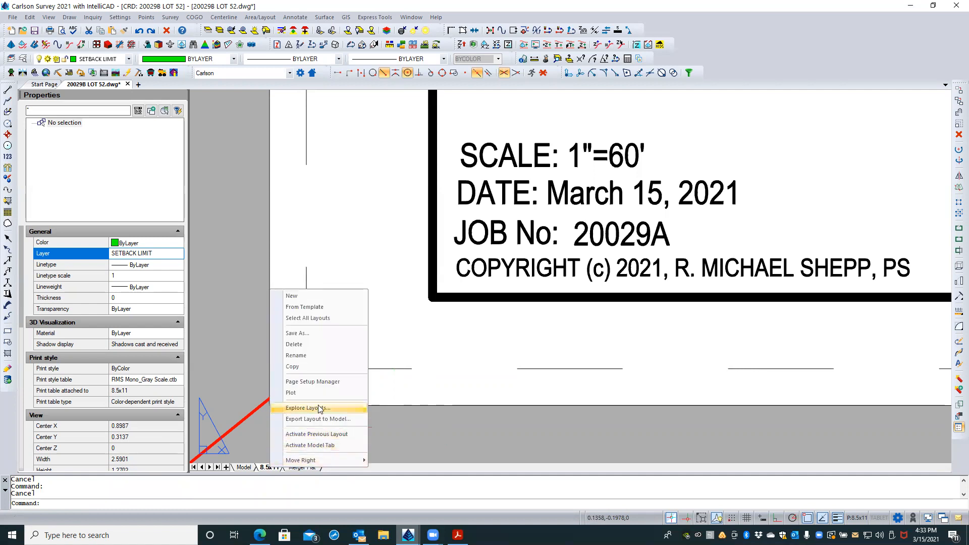
{"action": "left_click", "coordinate": [323, 382]}
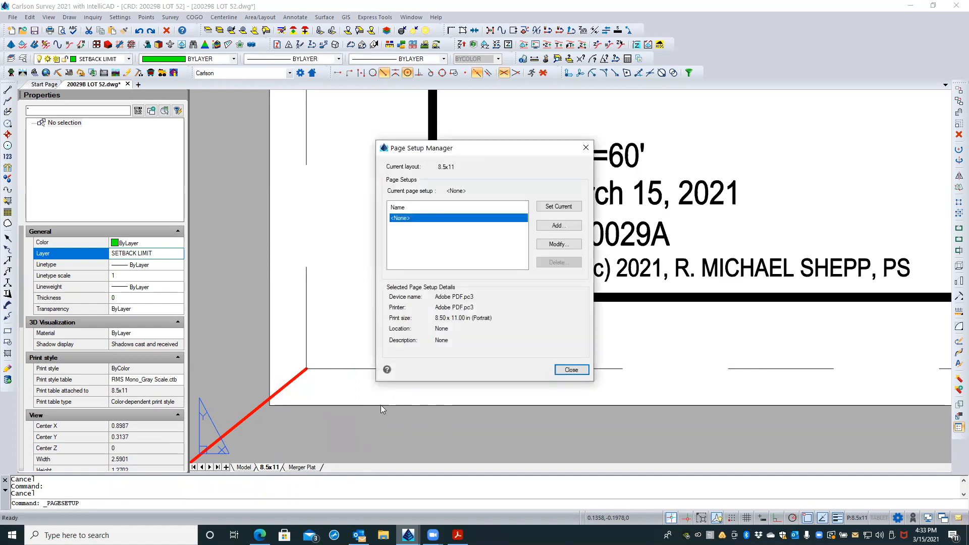
{"action": "left_click", "coordinate": [555, 245]}
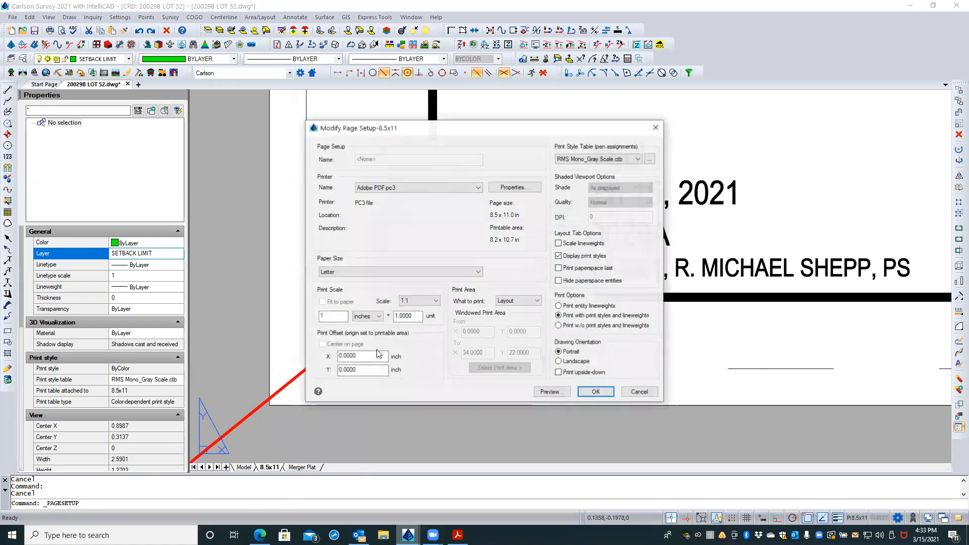
{"action": "double_click", "coordinate": [366, 355]}
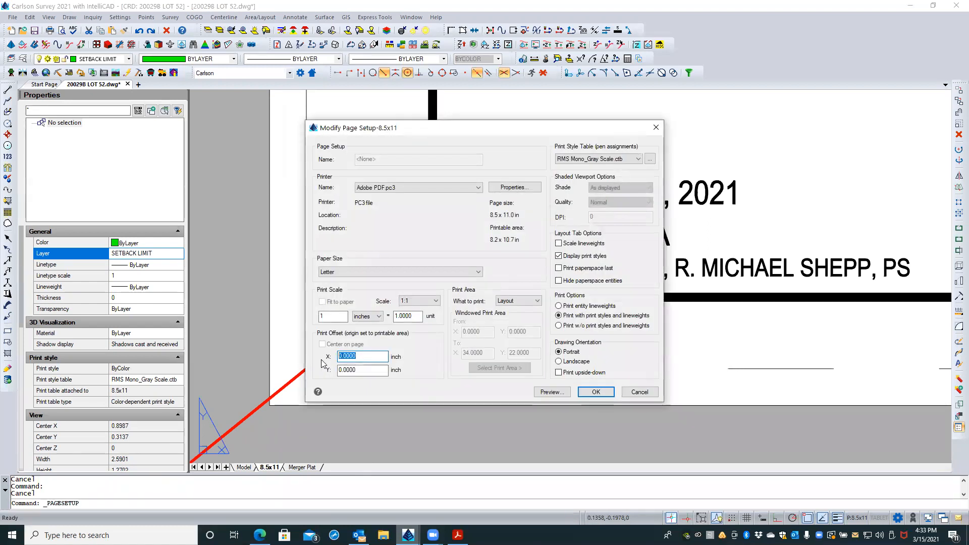
{"action": "type", "text": "-.125"}
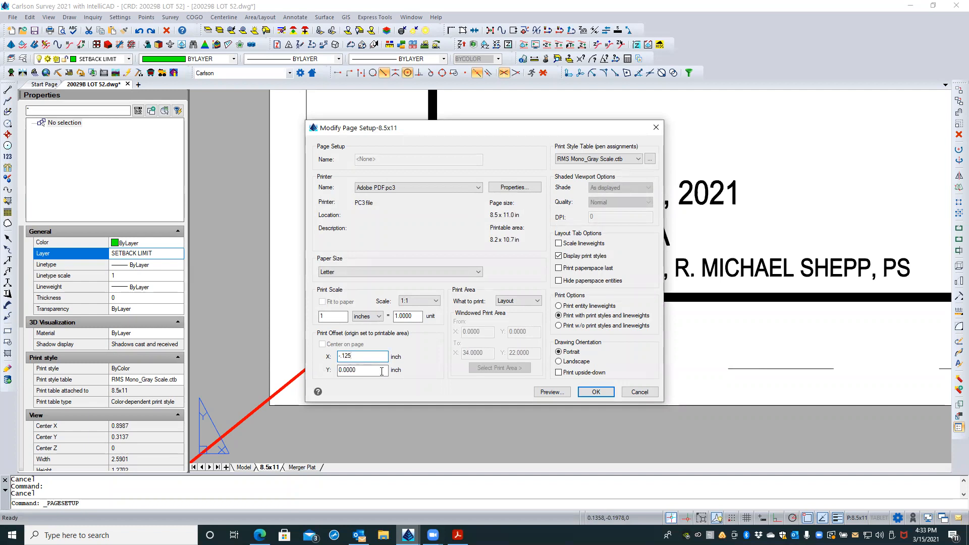
{"action": "left_click_drag", "start_coordinate": [360, 371], "coordinate": [343, 372]}
{"action": "type", "text": "-"}
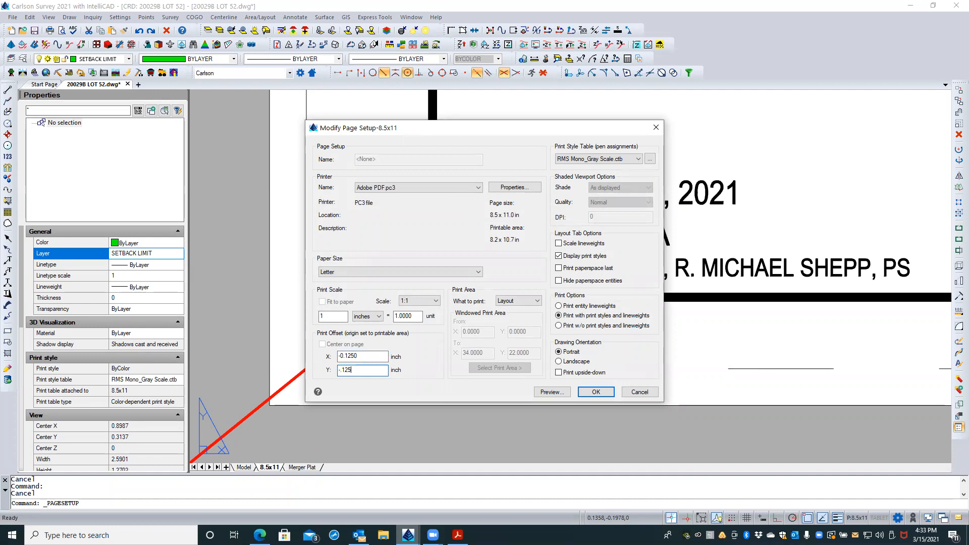
{"action": "left_click", "coordinate": [596, 392]}
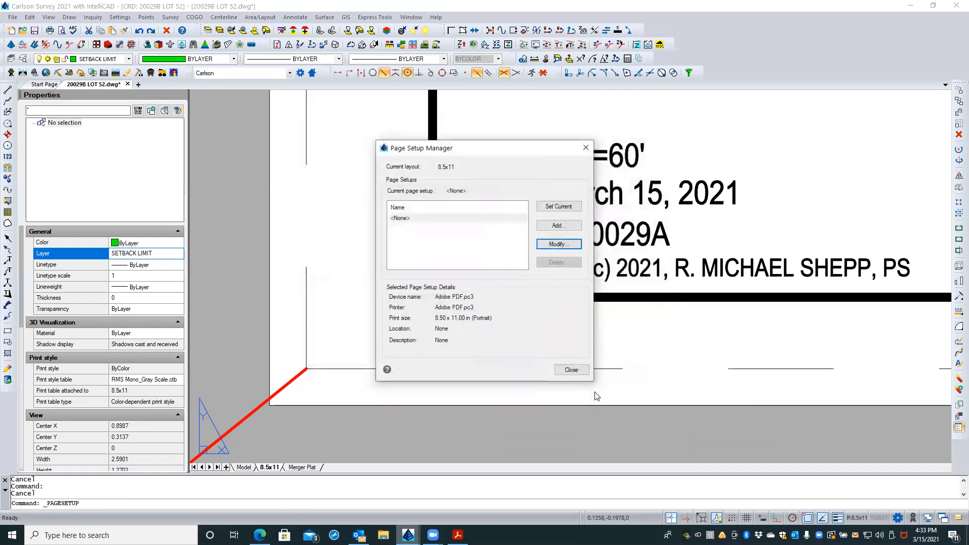
{"action": "left_click", "coordinate": [559, 372]}
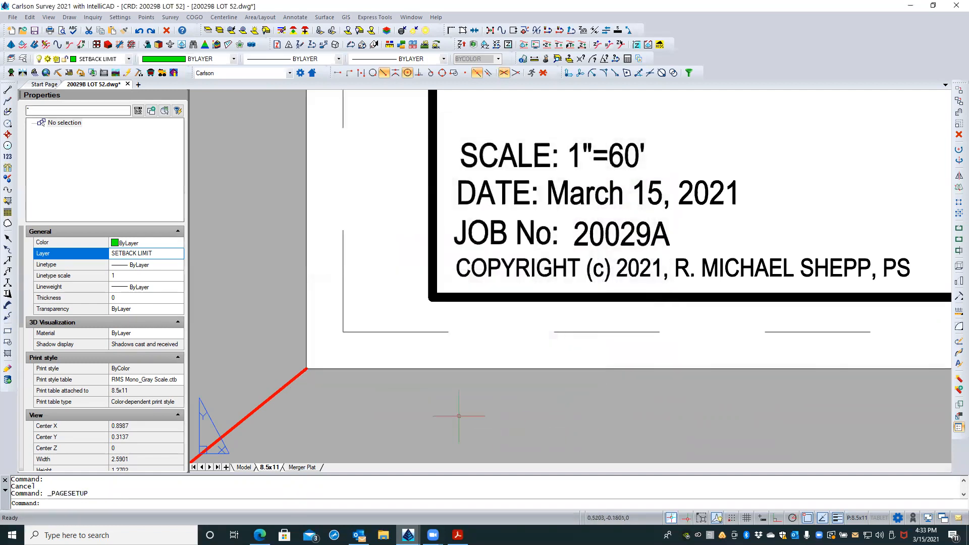
Step: Select the title block border polyline and stretch its left edge outward to just inside the dashed printable-area line
{"action": "left_click", "coordinate": [435, 264]}
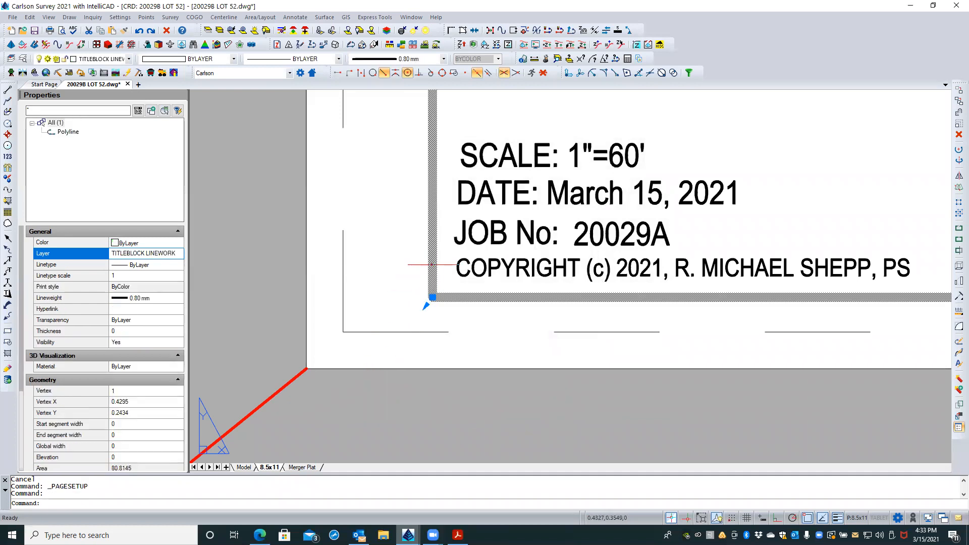
{"action": "left_click", "coordinate": [433, 297]}
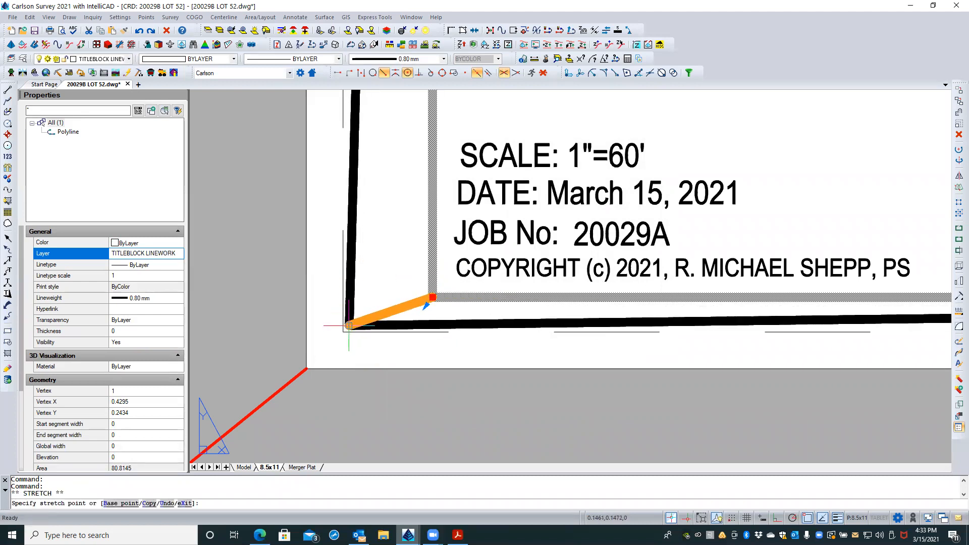
{"action": "key", "text": "Escape"}
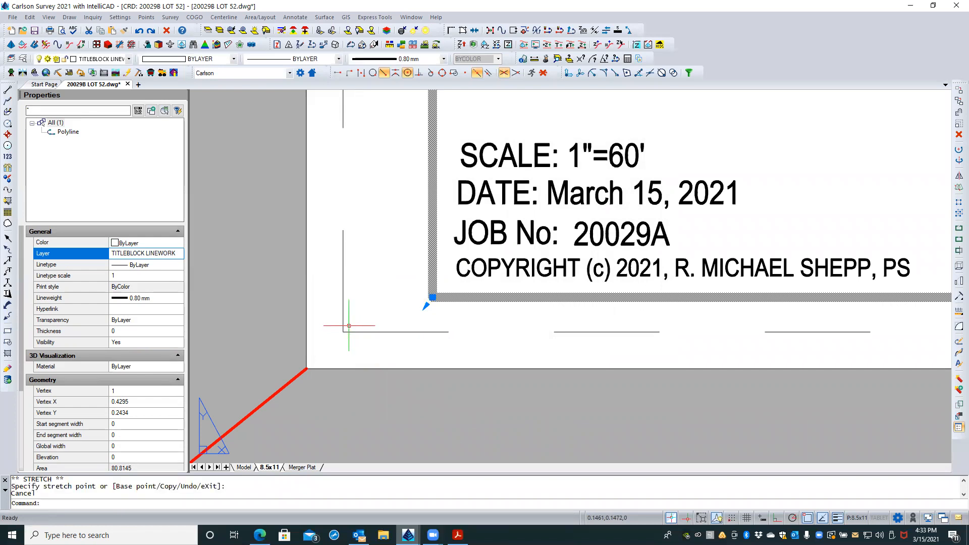
{"action": "scroll", "coordinate": [394, 411], "scroll_direction": "down", "scroll_amount": 4}
{"action": "scroll", "coordinate": [394, 411], "scroll_direction": "down", "scroll_amount": 3}
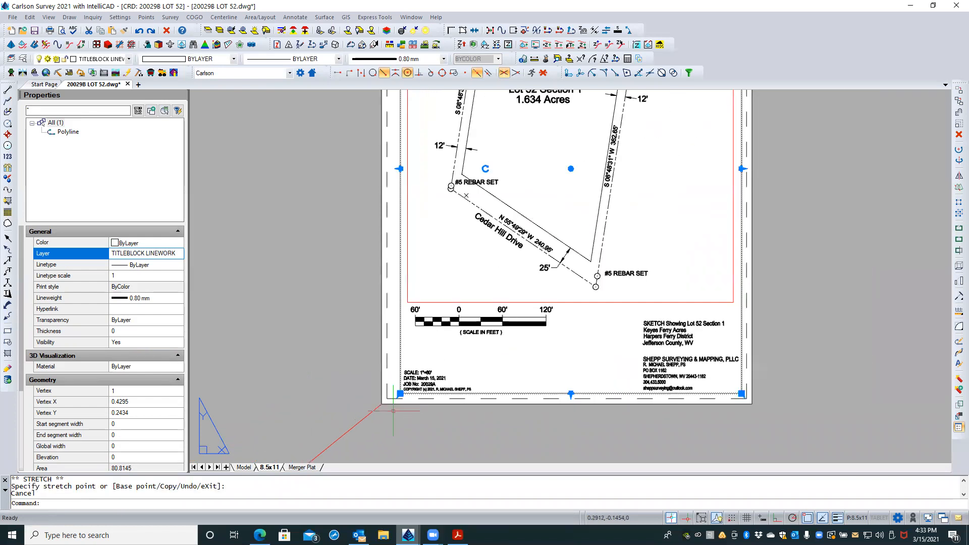
{"action": "left_click", "coordinate": [400, 170]}
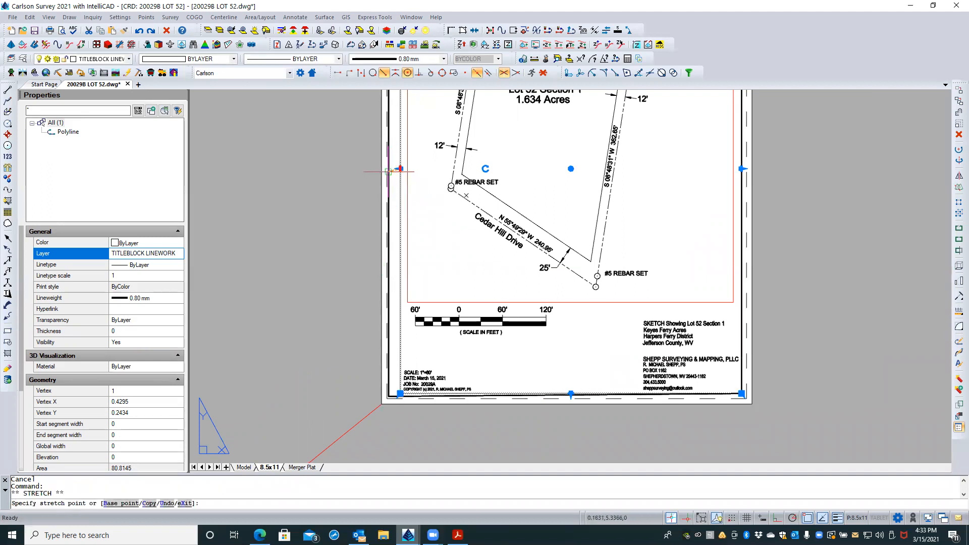
{"action": "left_click", "coordinate": [390, 172]}
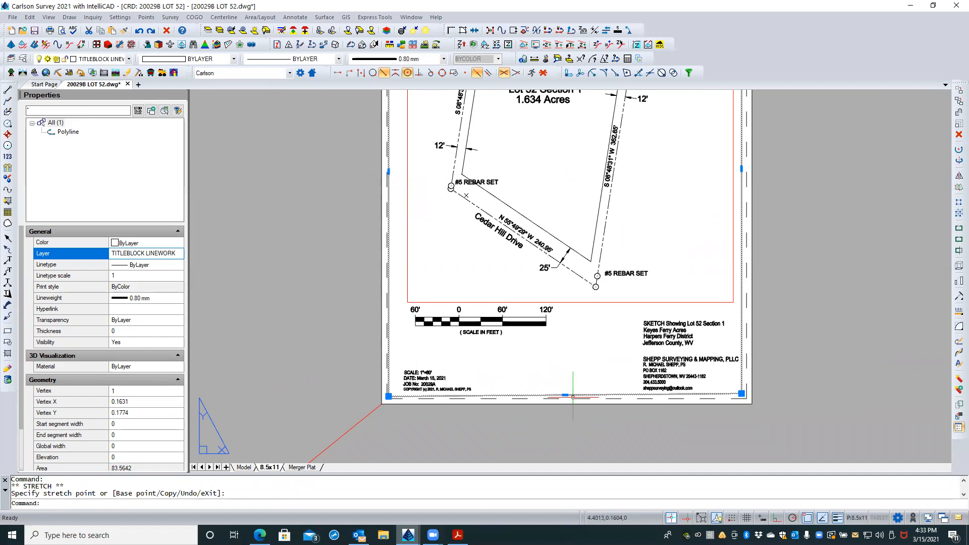
Step: Stretch the title block border's bottom edge down to just above the dashed printable-area line
{"action": "left_click", "coordinate": [566, 396]}
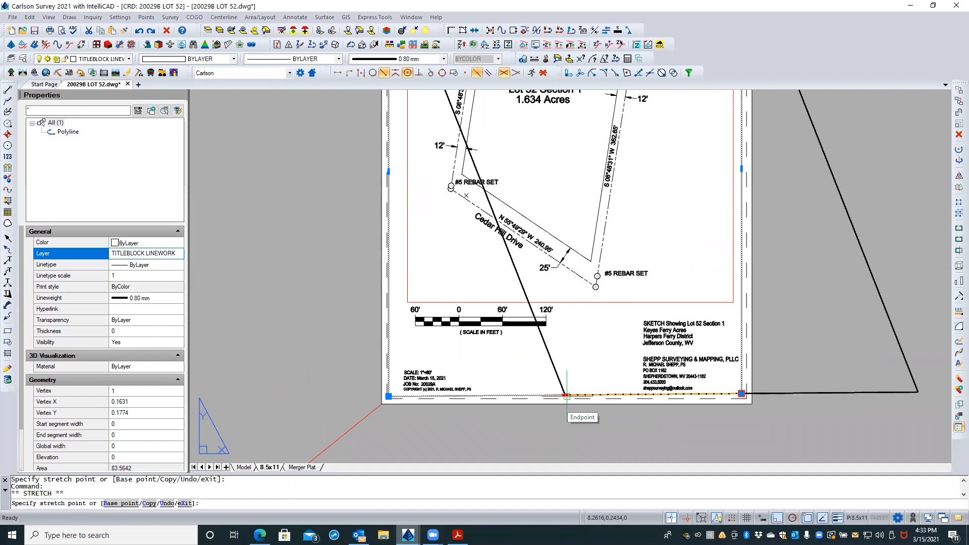
{"action": "scroll", "coordinate": [567, 396], "scroll_direction": "up", "scroll_amount": 4}
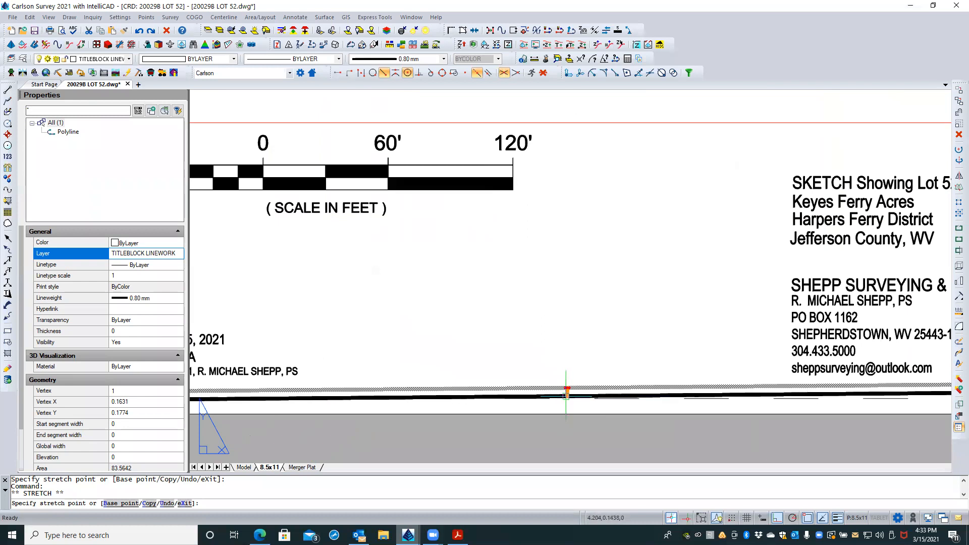
{"action": "left_click", "coordinate": [566, 395]}
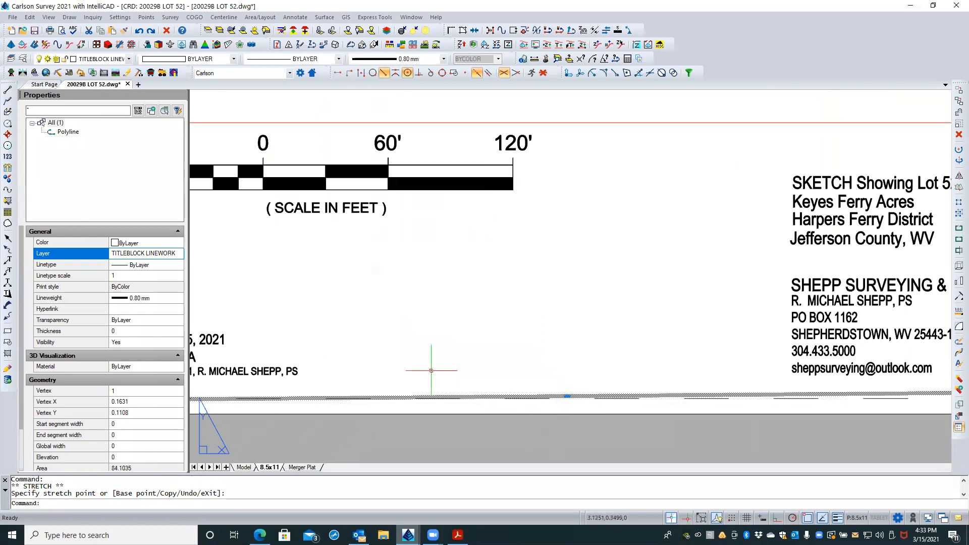
{"action": "scroll", "coordinate": [390, 385], "scroll_direction": "down", "scroll_amount": 2}
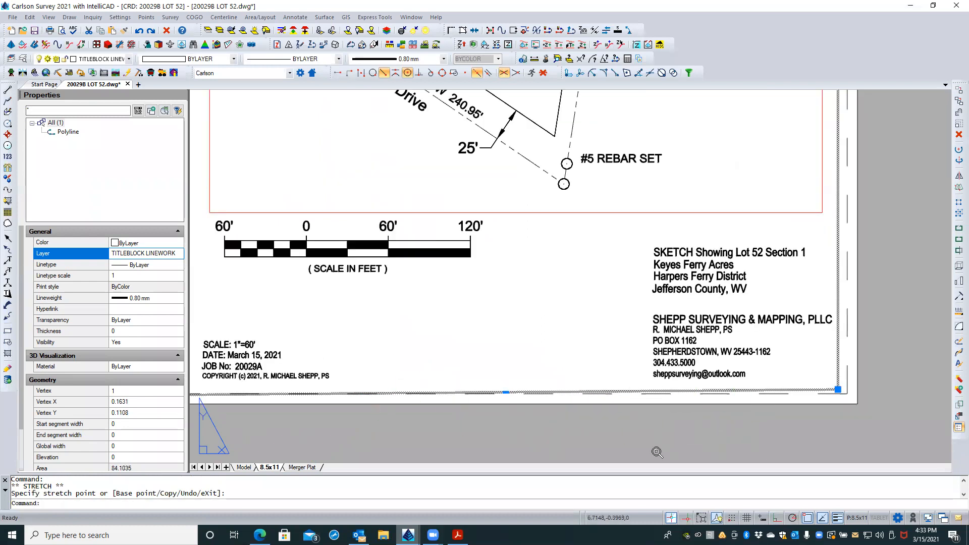
Step: Move the distorted title block border polyline off the sheet into the empty space to its left
{"action": "scroll", "coordinate": [680, 443], "scroll_direction": "down", "scroll_amount": 2}
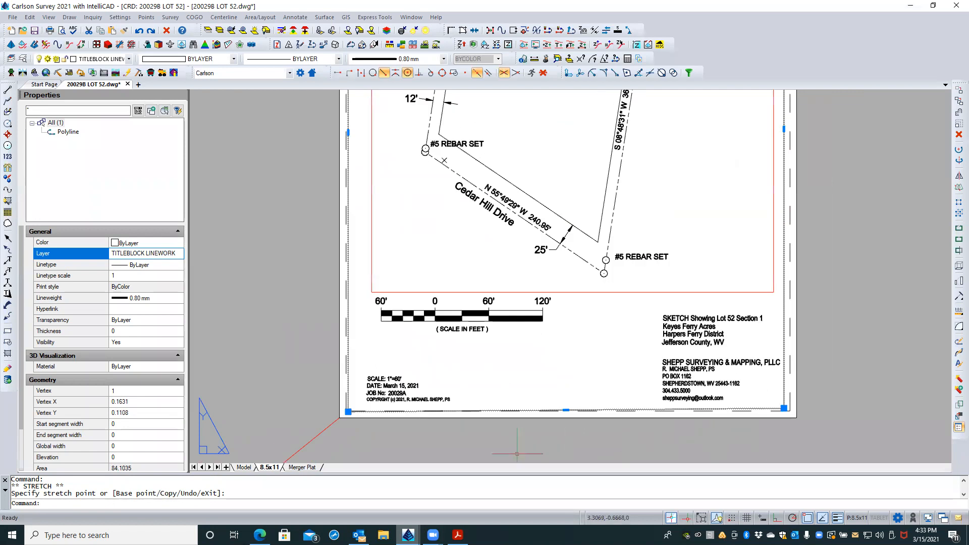
{"action": "scroll", "coordinate": [469, 451], "scroll_direction": "down", "scroll_amount": 2}
{"action": "scroll", "coordinate": [469, 451], "scroll_direction": "down", "scroll_amount": 2}
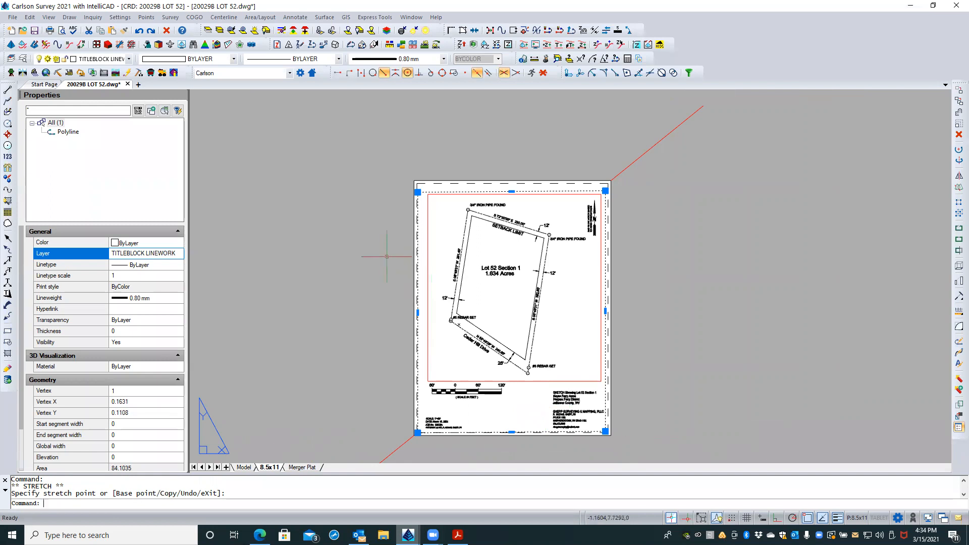
{"action": "key", "text": "Return"}
{"action": "left_click", "coordinate": [381, 273]}
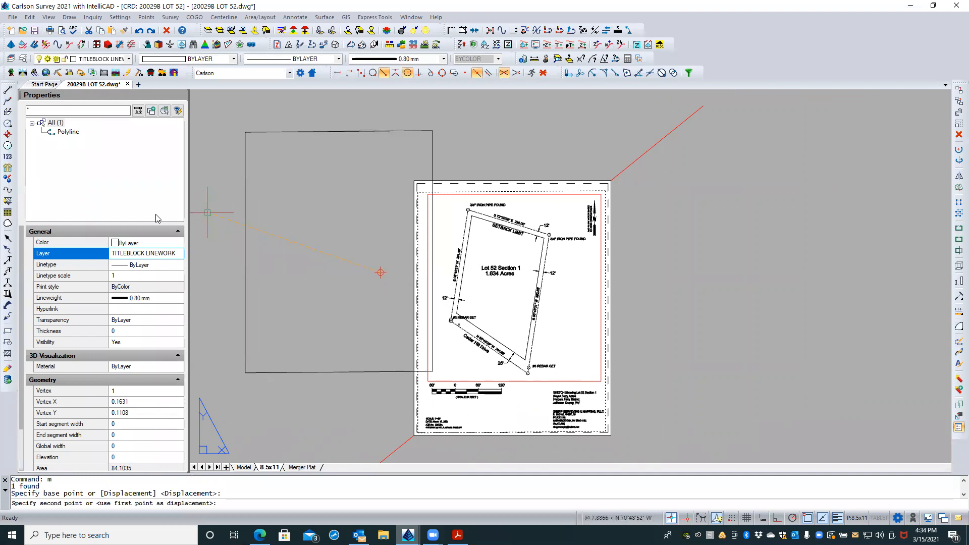
{"action": "middle_click_drag", "start_coordinate": [197, 199], "coordinate": [299, 214]}
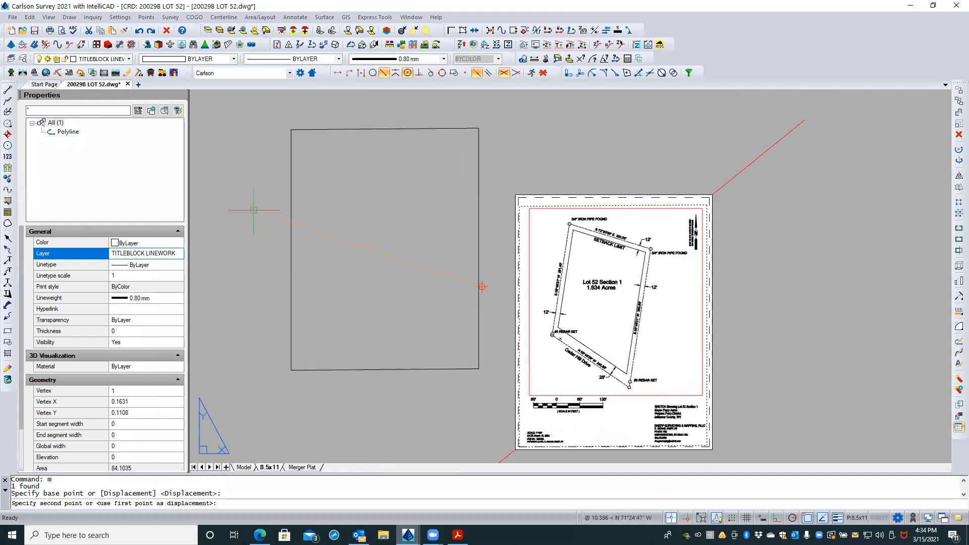
{"action": "left_click", "coordinate": [254, 210]}
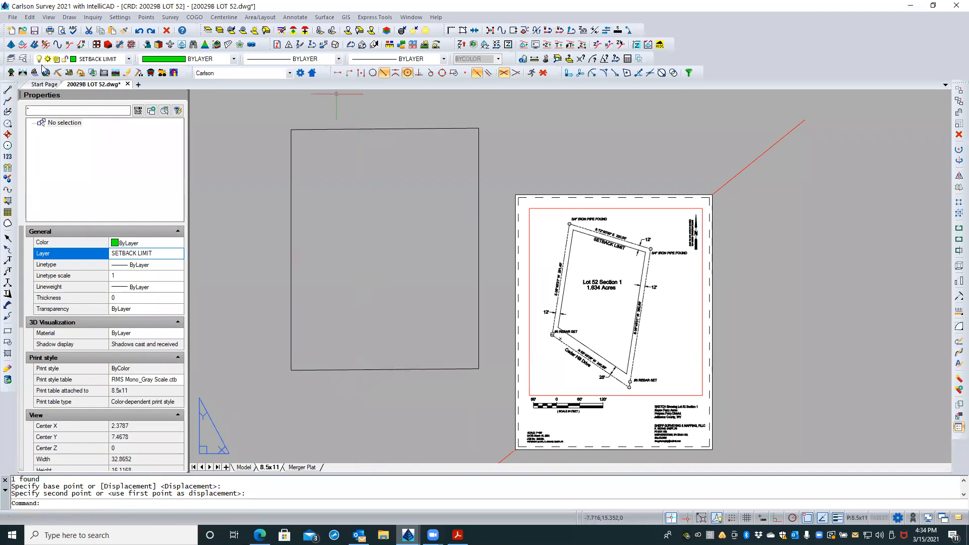
Step: Make TITLEBLOCK LINEWORK the current layer by picking the border polyline that was moved off the sheet
{"action": "left_click", "coordinate": [11, 59]}
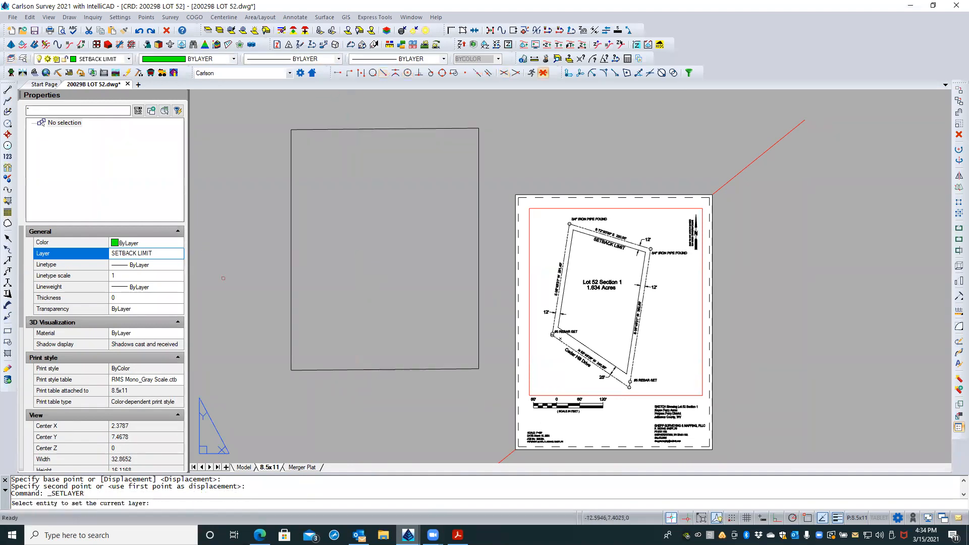
{"action": "left_click", "coordinate": [291, 333]}
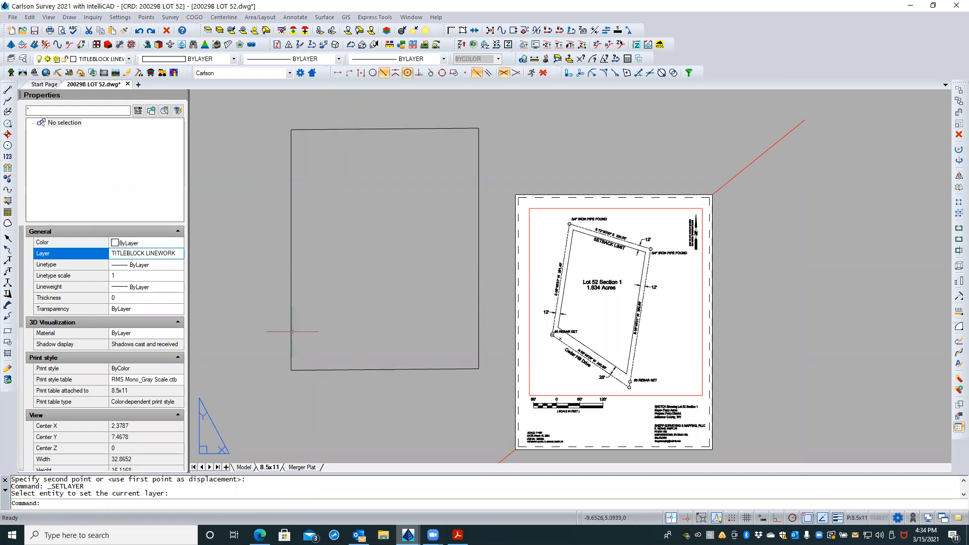
{"action": "right_click", "coordinate": [295, 328]}
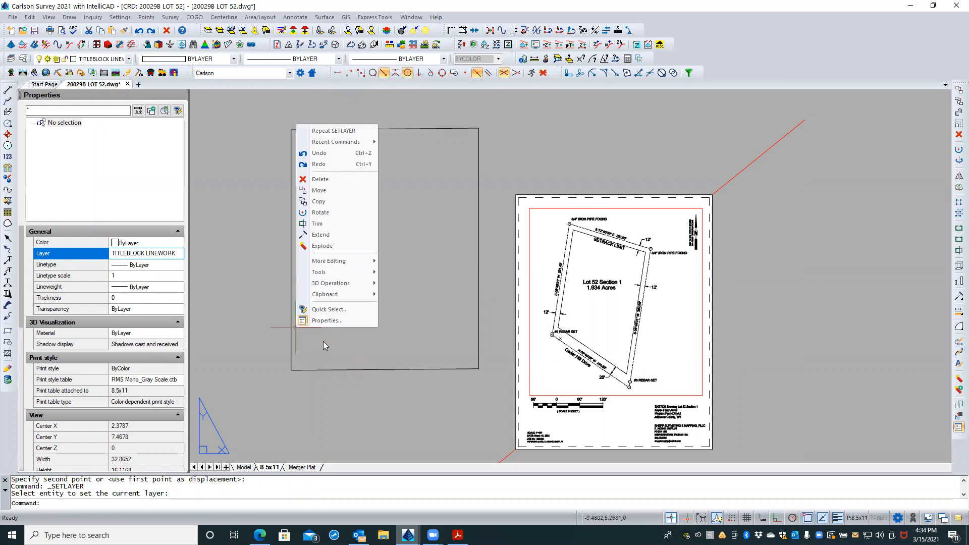
{"action": "left_click", "coordinate": [323, 341]}
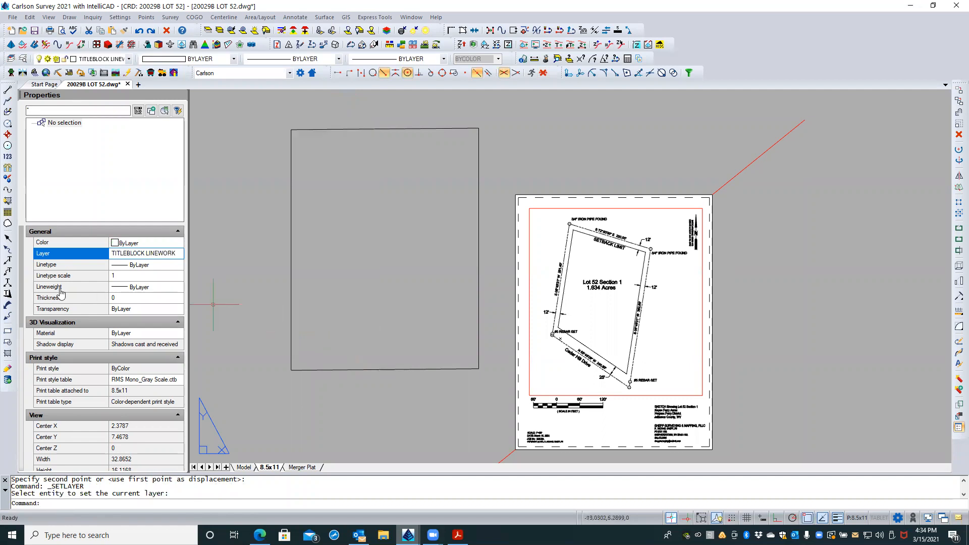
Step: Draw a new rectangular title block border just inside the dashed printable-area line, from the sheet's lower-left corner to its upper-right corner
{"action": "left_click", "coordinate": [8, 332]}
{"action": "scroll", "coordinate": [529, 446], "scroll_direction": "up", "scroll_amount": 2}
{"action": "scroll", "coordinate": [528, 445], "scroll_direction": "up", "scroll_amount": 5}
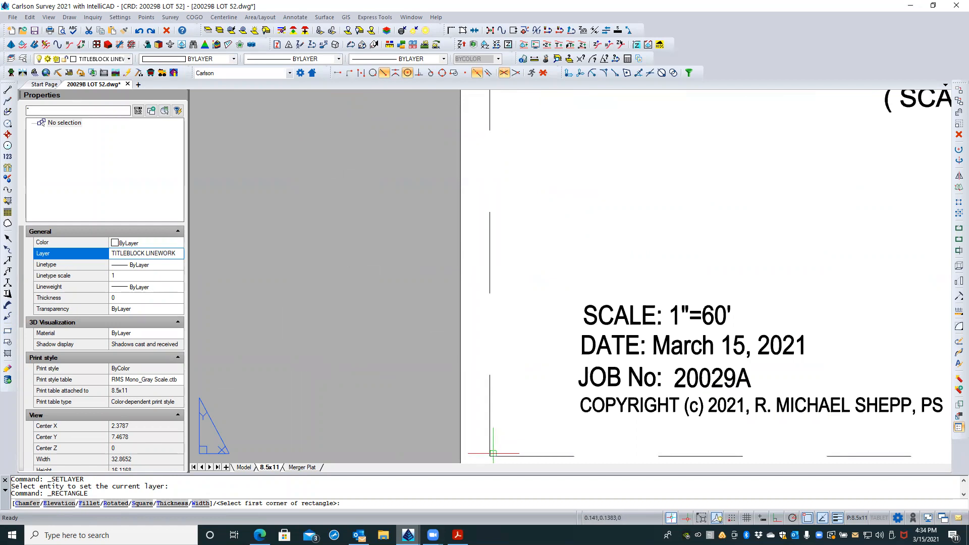
{"action": "left_click", "coordinate": [495, 454]}
{"action": "scroll", "coordinate": [520, 416], "scroll_direction": "down", "scroll_amount": 5}
{"action": "scroll", "coordinate": [521, 415], "scroll_direction": "down", "scroll_amount": 5}
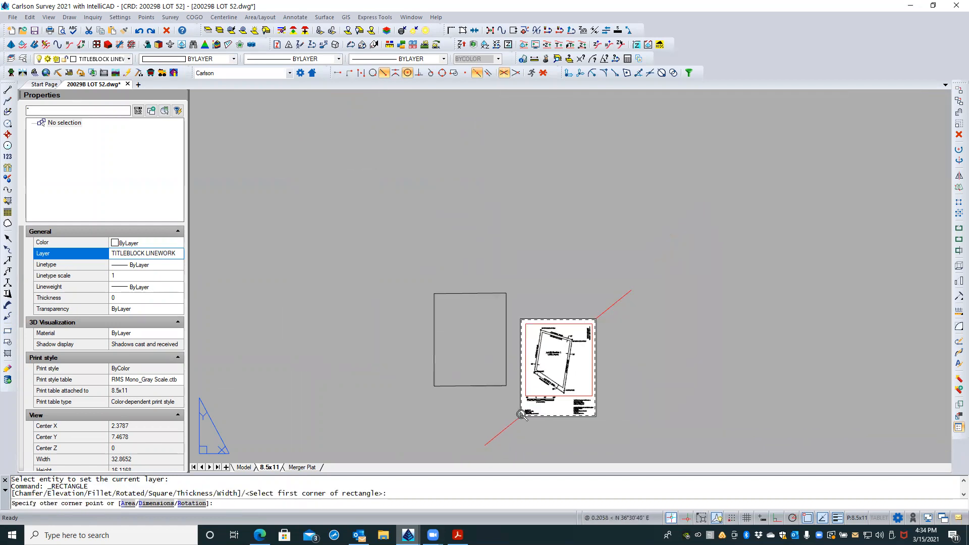
{"action": "scroll", "coordinate": [604, 289], "scroll_direction": "up", "scroll_amount": 3}
{"action": "scroll", "coordinate": [604, 289], "scroll_direction": "up", "scroll_amount": 4}
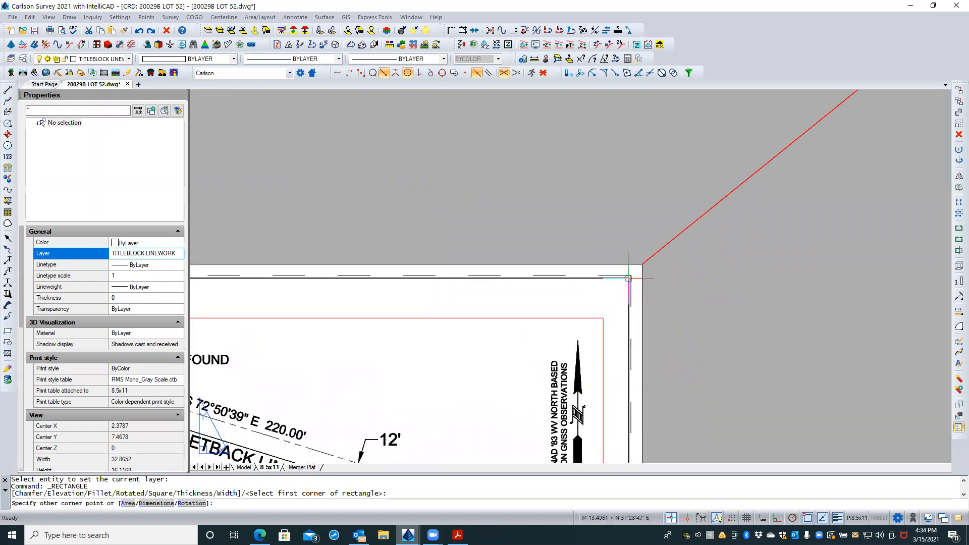
{"action": "left_click", "coordinate": [629, 278]}
{"action": "scroll", "coordinate": [606, 212], "scroll_direction": "down", "scroll_amount": 5}
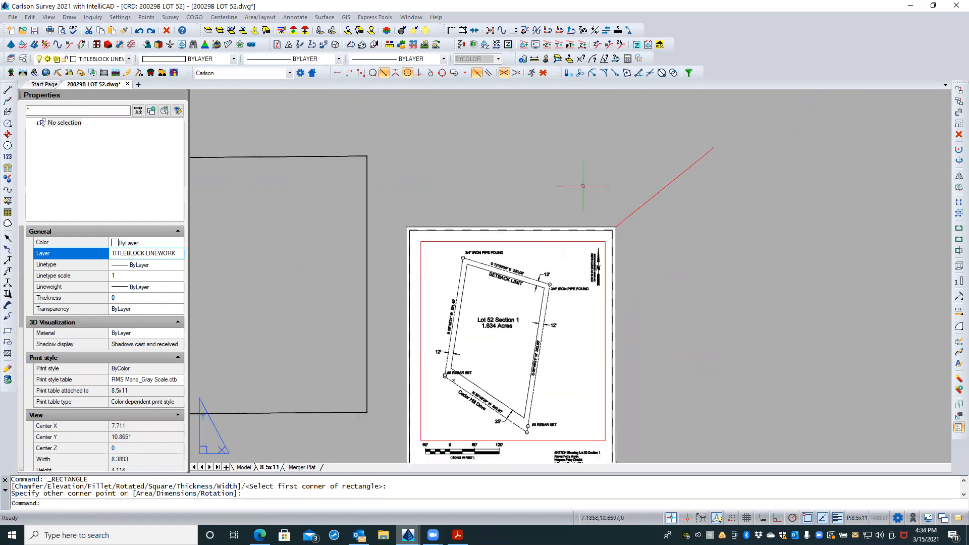
Step: Delete the old border polyline lying outside the sheet
{"action": "scroll", "coordinate": [563, 160], "scroll_direction": "down", "scroll_amount": 1}
{"action": "scroll", "coordinate": [494, 389], "scroll_direction": "up", "scroll_amount": 2}
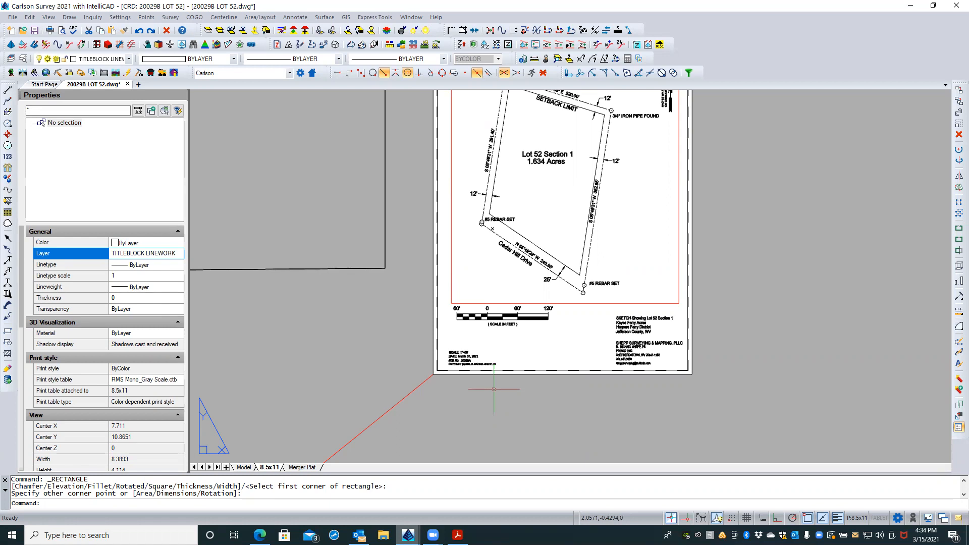
{"action": "left_click", "coordinate": [368, 269]}
{"action": "key", "text": "Delete"}
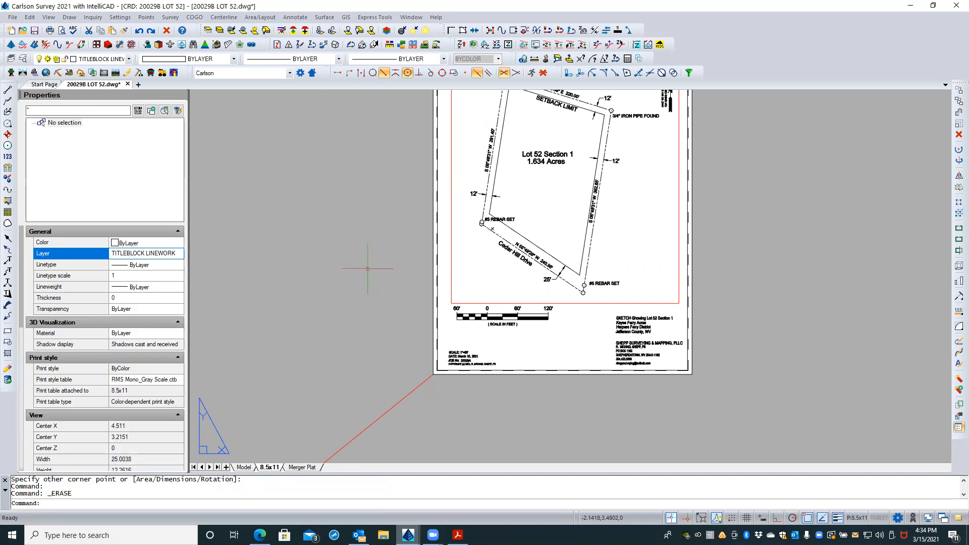
{"action": "scroll", "coordinate": [359, 364], "scroll_direction": "down", "scroll_amount": 2}
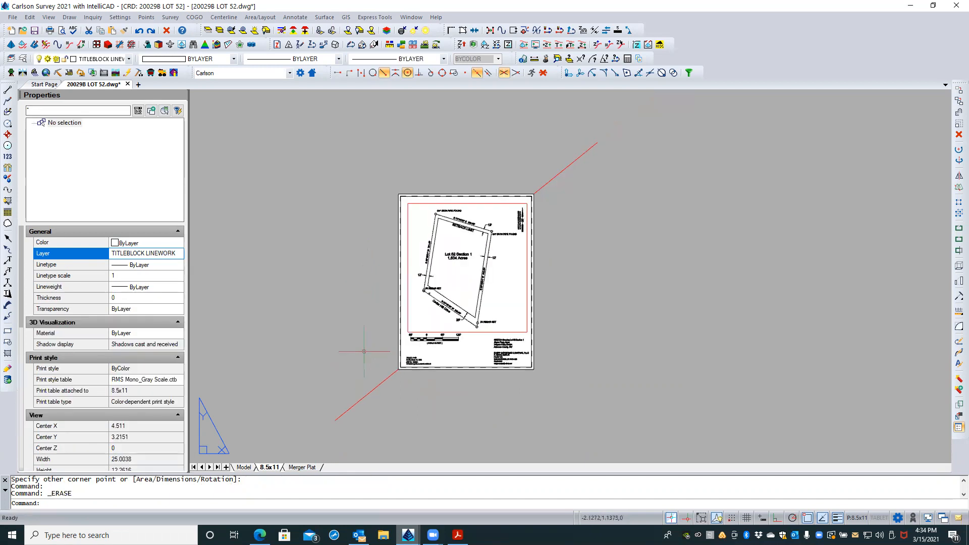
{"action": "middle_click_drag", "start_coordinate": [371, 305], "coordinate": [356, 330]}
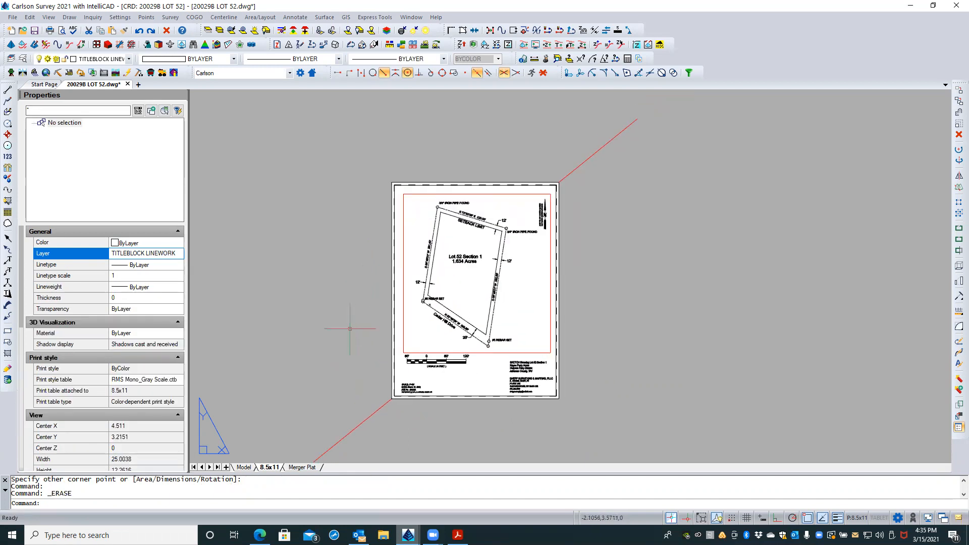
Step: Review the 8.5x11 layout's page setup, checking the available printers, paper size, scale and print offsets
{"action": "right_click", "coordinate": [267, 467]}
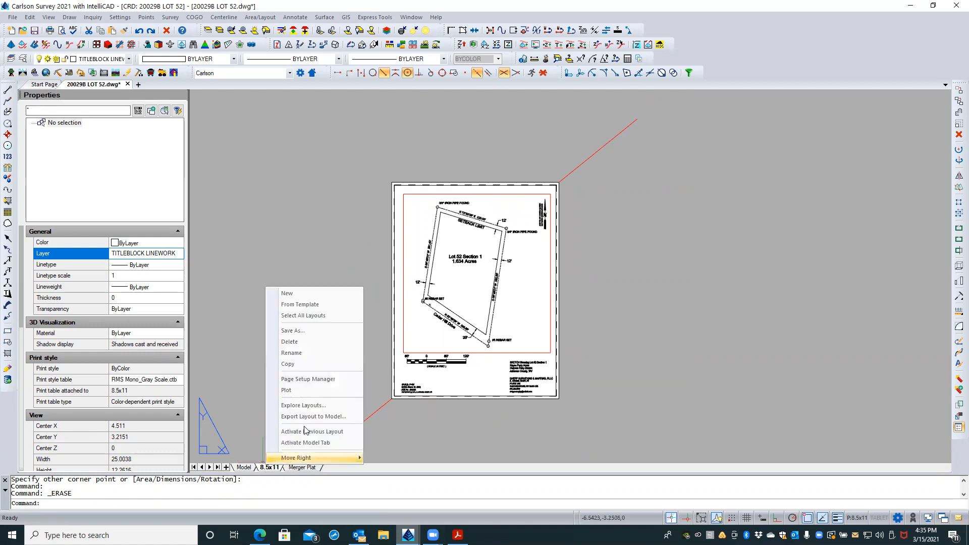
{"action": "left_click", "coordinate": [309, 380]}
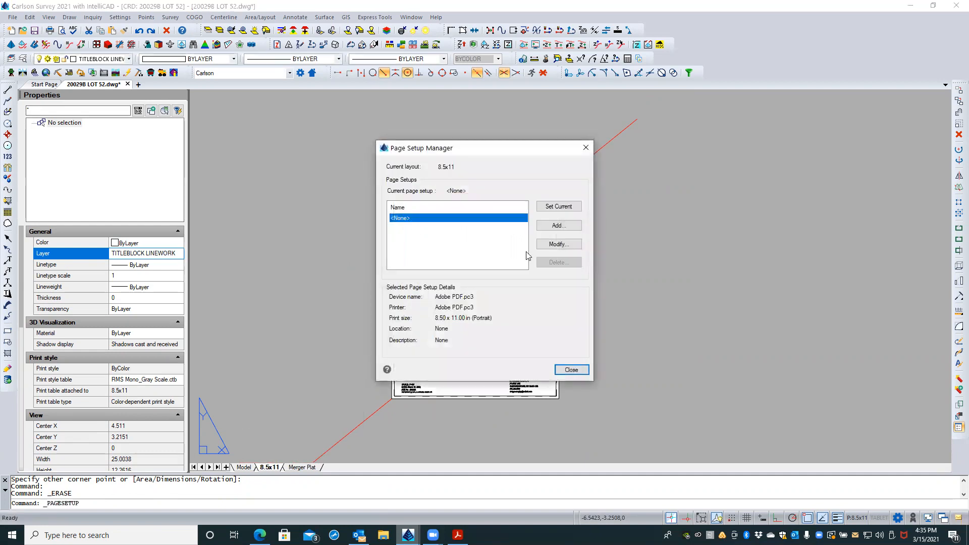
{"action": "left_click", "coordinate": [555, 245]}
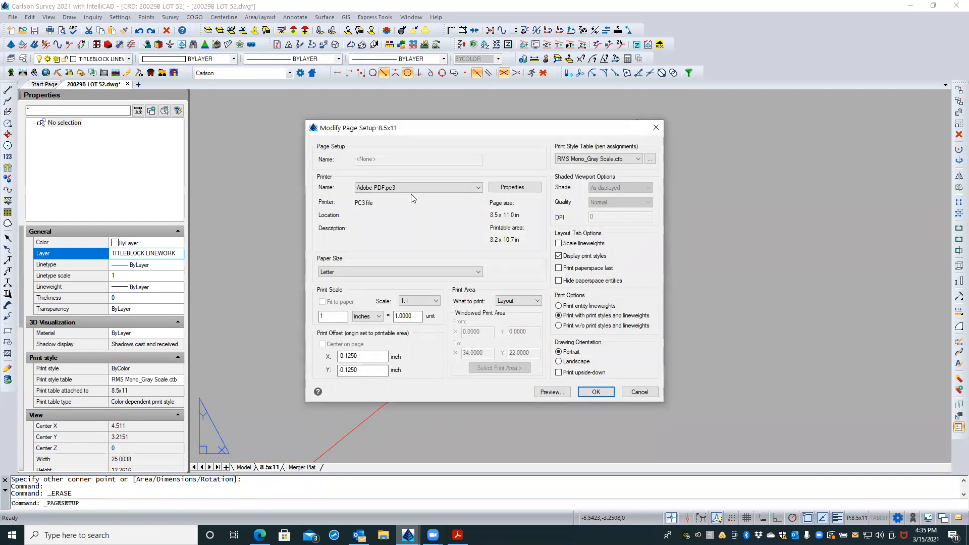
{"action": "left_click", "coordinate": [394, 190]}
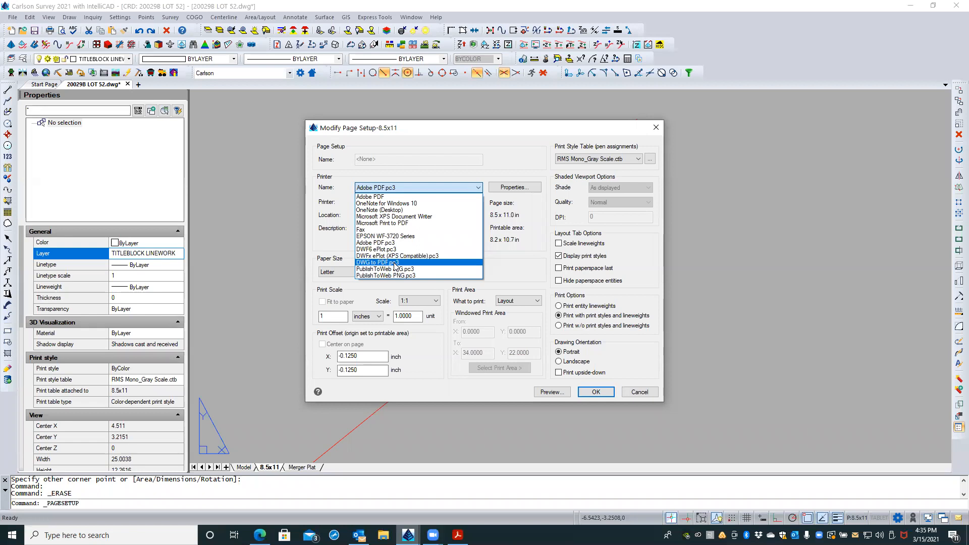
{"action": "left_click", "coordinate": [510, 262]}
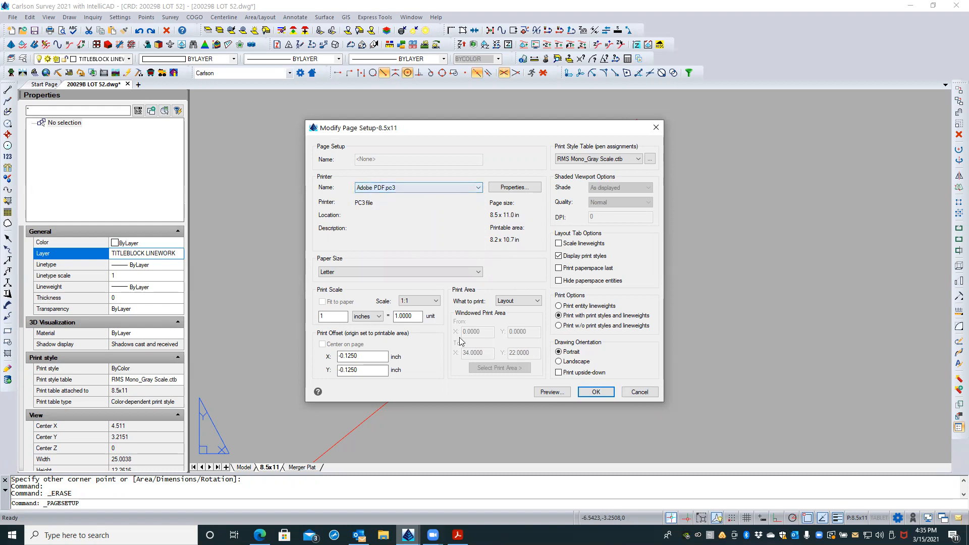
{"action": "left_click", "coordinate": [595, 392]}
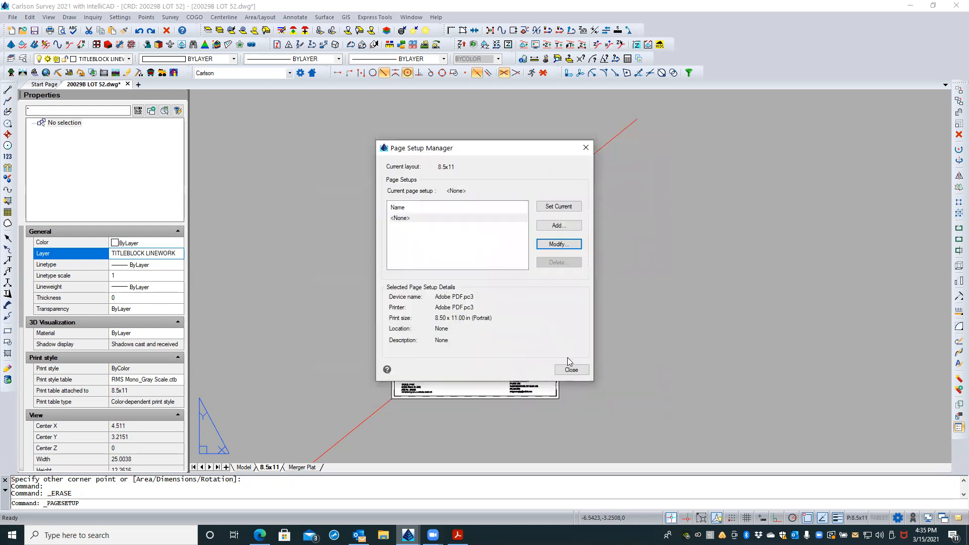
{"action": "left_click", "coordinate": [571, 370]}
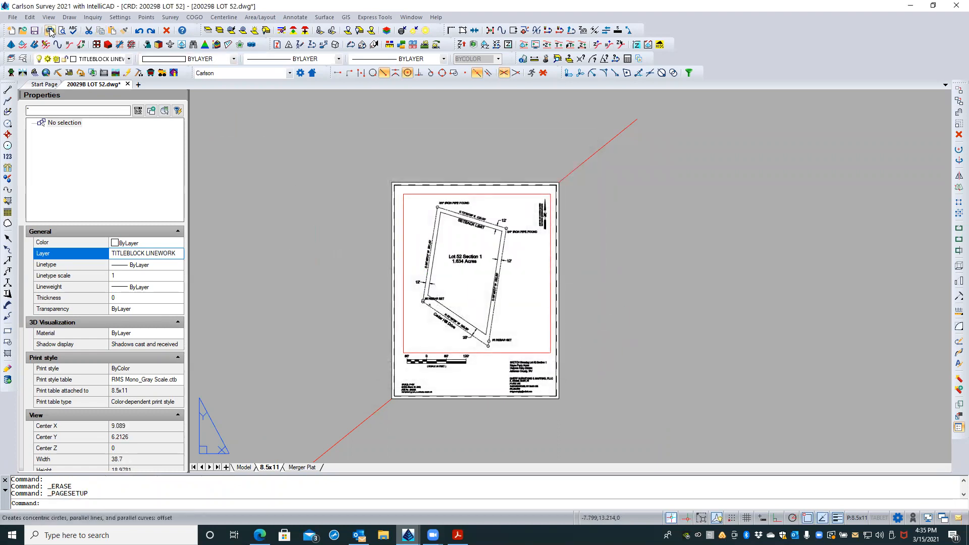
Step: Open the print settings for the 8.5x11 layout and enable Print to file
{"action": "key", "text": "ctrl+p"}
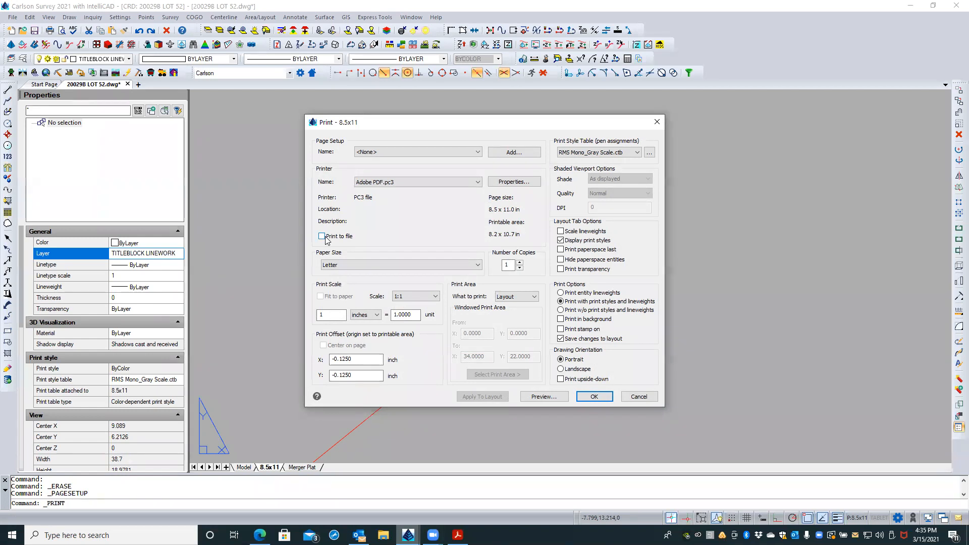
{"action": "left_click", "coordinate": [322, 236]}
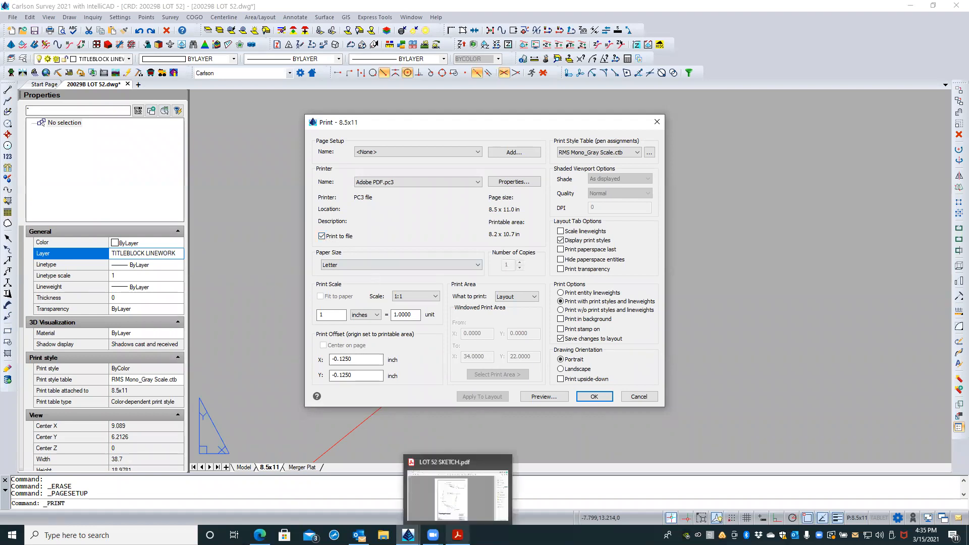
Step: Close the old LOT 52 SKETCH.pdf in Adobe Acrobat, return to the drawing in Carlson Survey and dismiss the print settings
{"action": "left_click", "coordinate": [458, 535]}
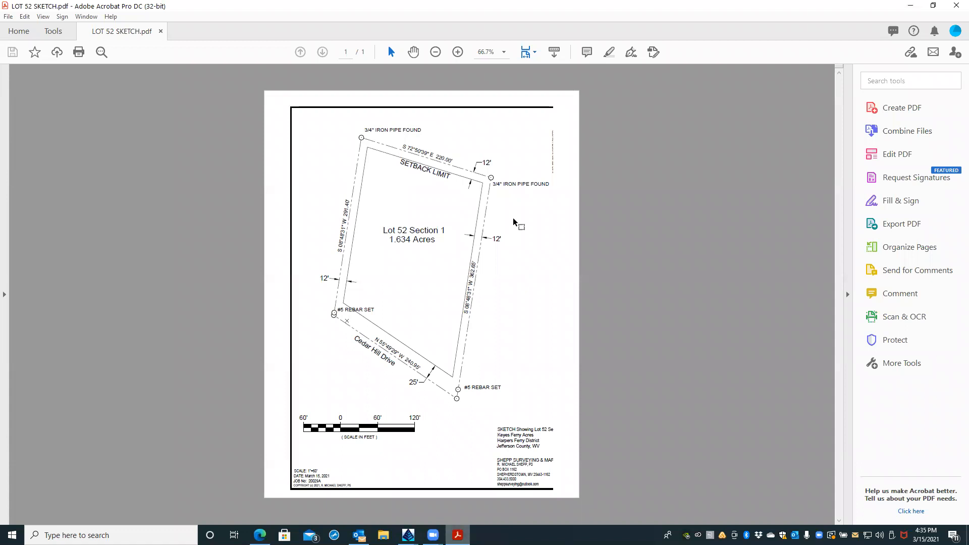
{"action": "left_click", "coordinate": [160, 32]}
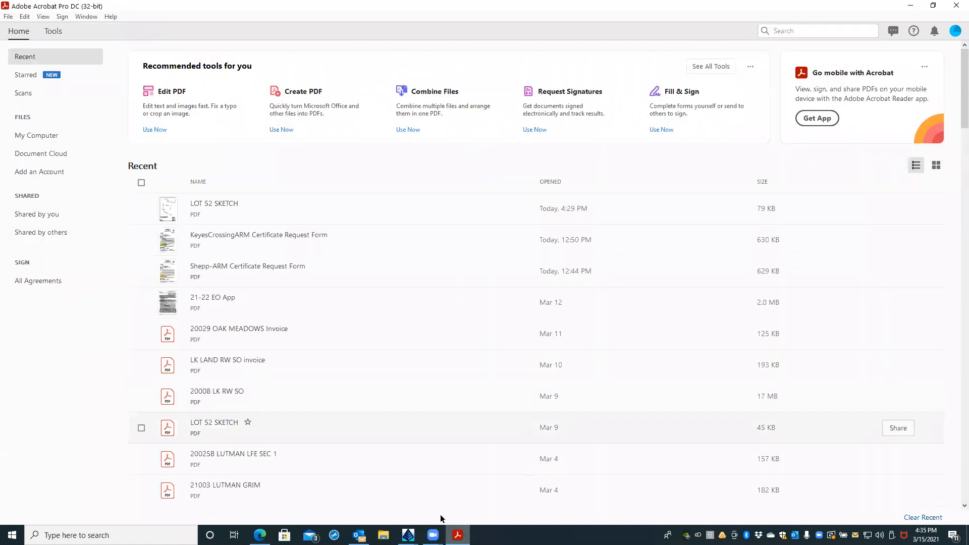
{"action": "left_click", "coordinate": [408, 535]}
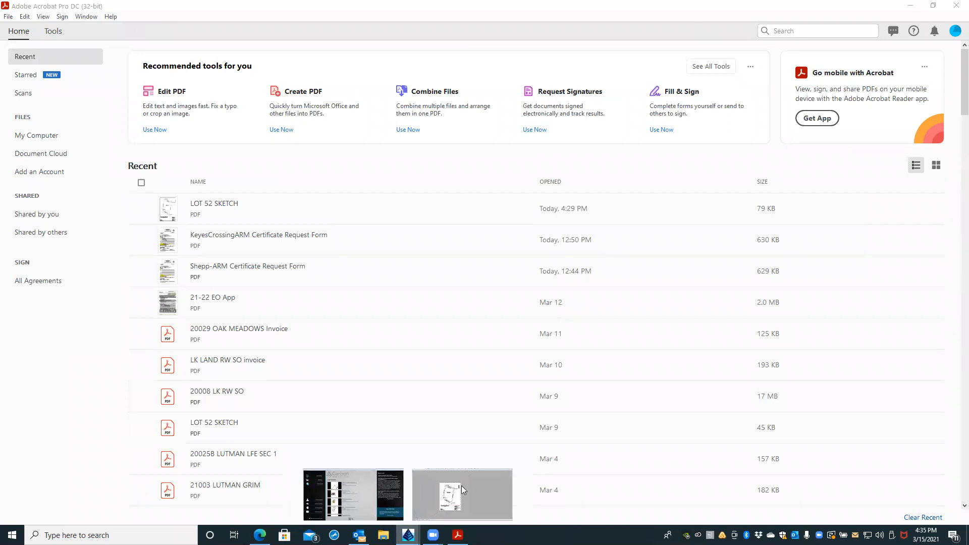
{"action": "left_click", "coordinate": [461, 486]}
{"action": "left_click", "coordinate": [637, 396]}
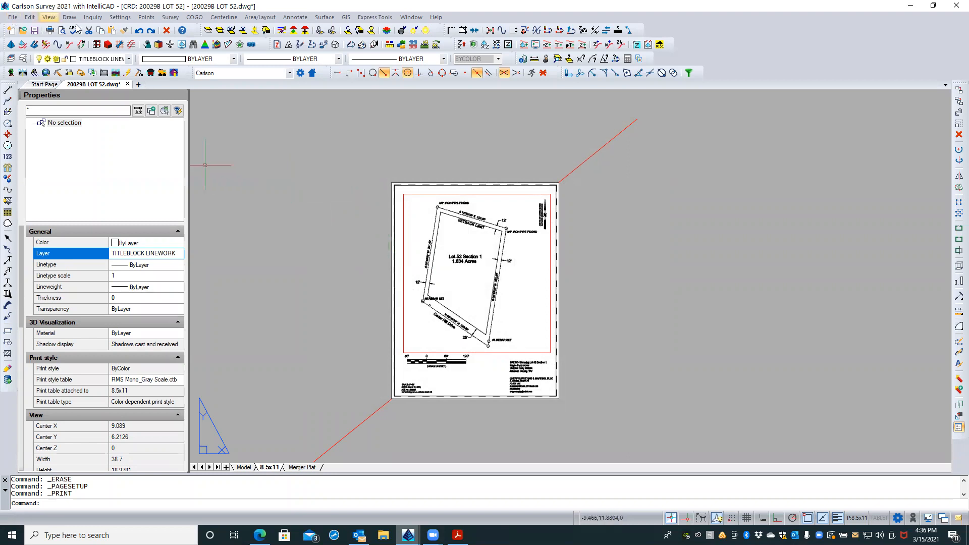
{"action": "left_click", "coordinate": [50, 31]}
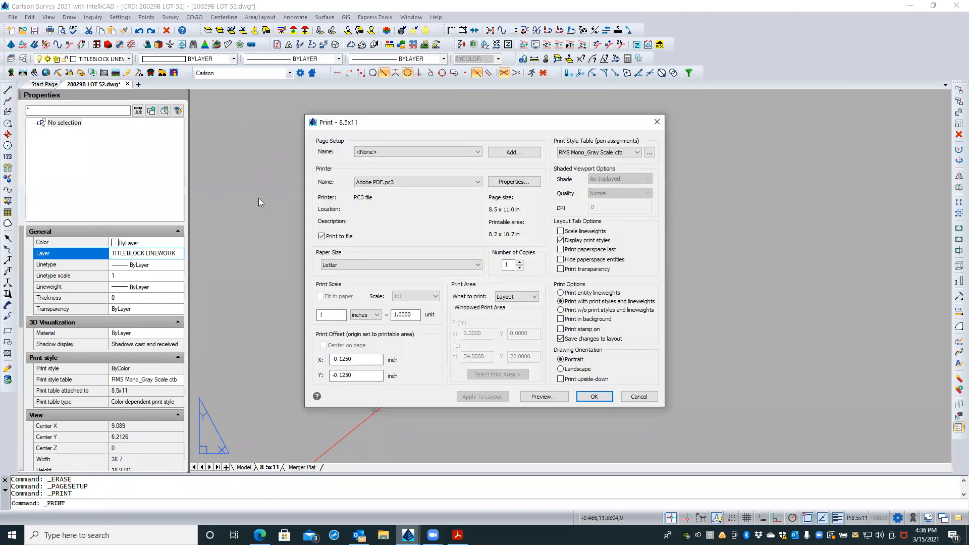
{"action": "left_click", "coordinate": [582, 398]}
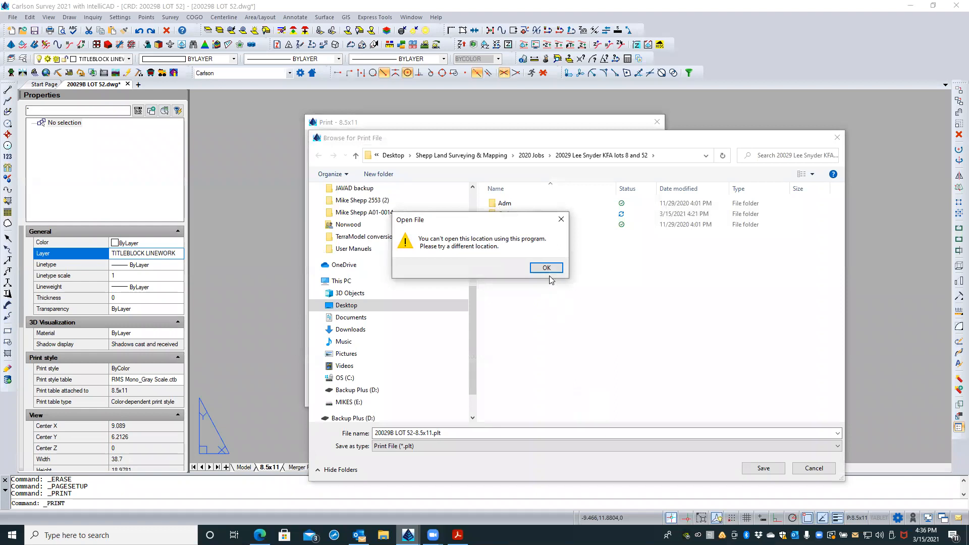
{"action": "left_click", "coordinate": [546, 268]}
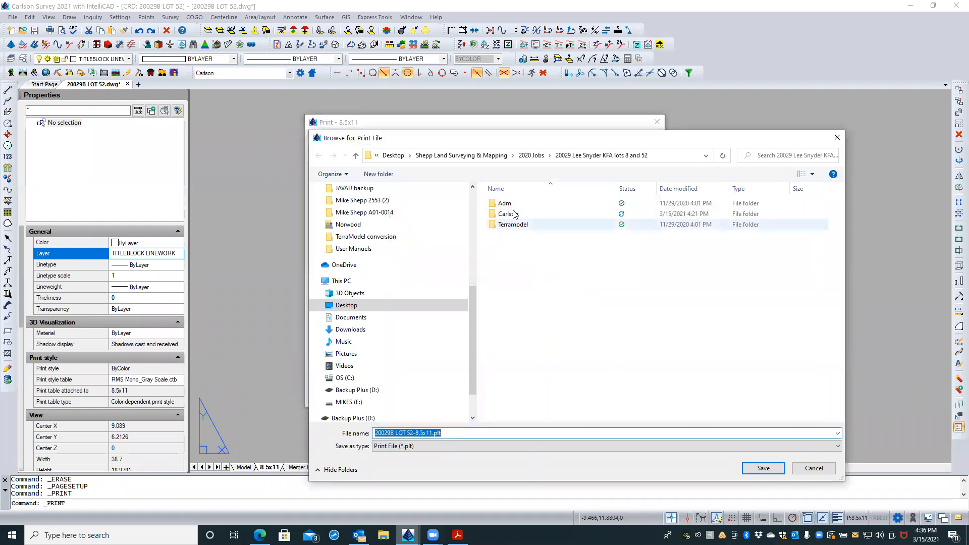
{"action": "left_click", "coordinate": [533, 157]}
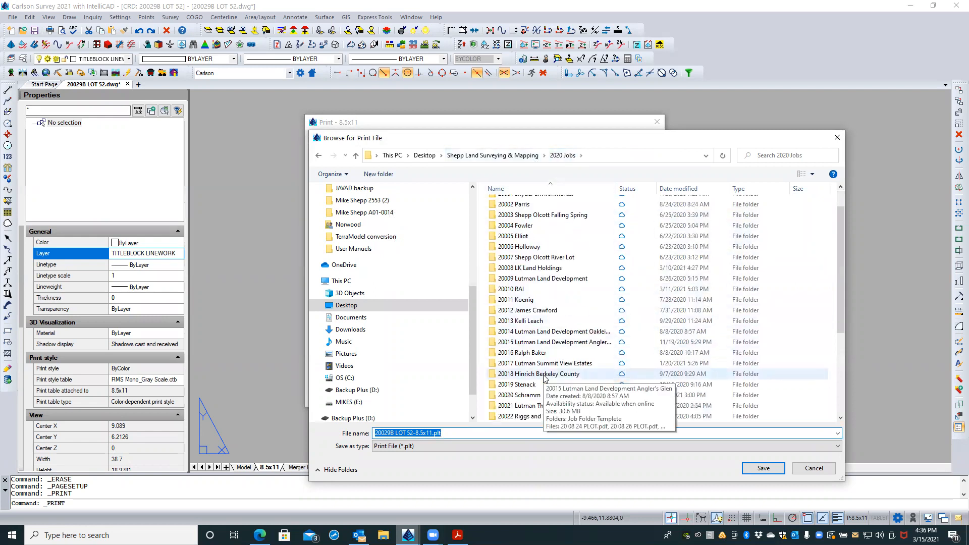
{"action": "scroll", "coordinate": [543, 376], "scroll_direction": "down", "scroll_amount": 4}
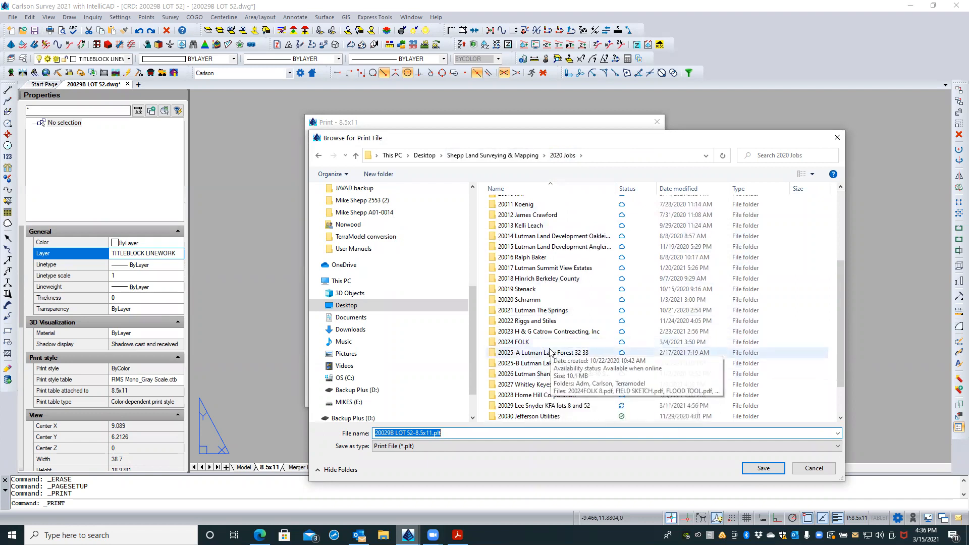
{"action": "scroll", "coordinate": [551, 351], "scroll_direction": "down", "scroll_amount": 2}
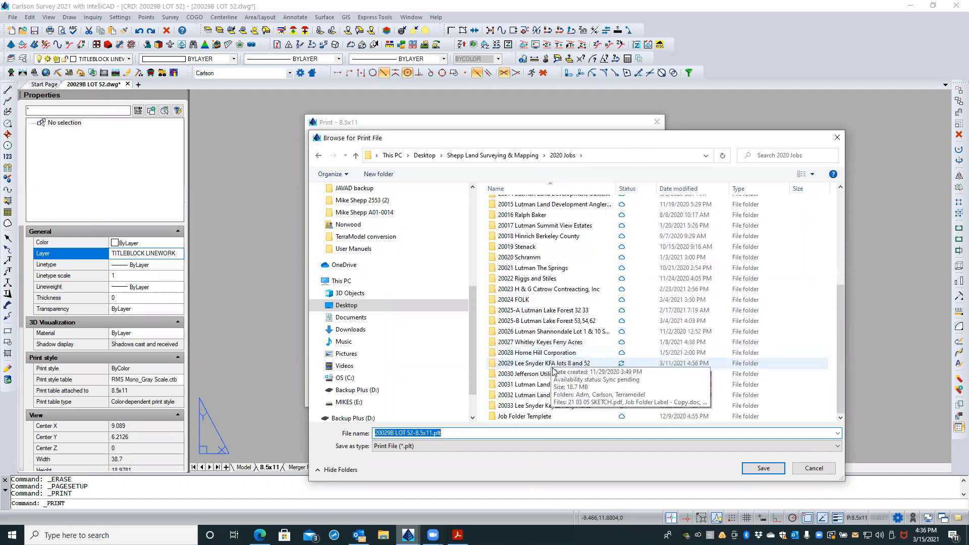
{"action": "left_click", "coordinate": [555, 363]}
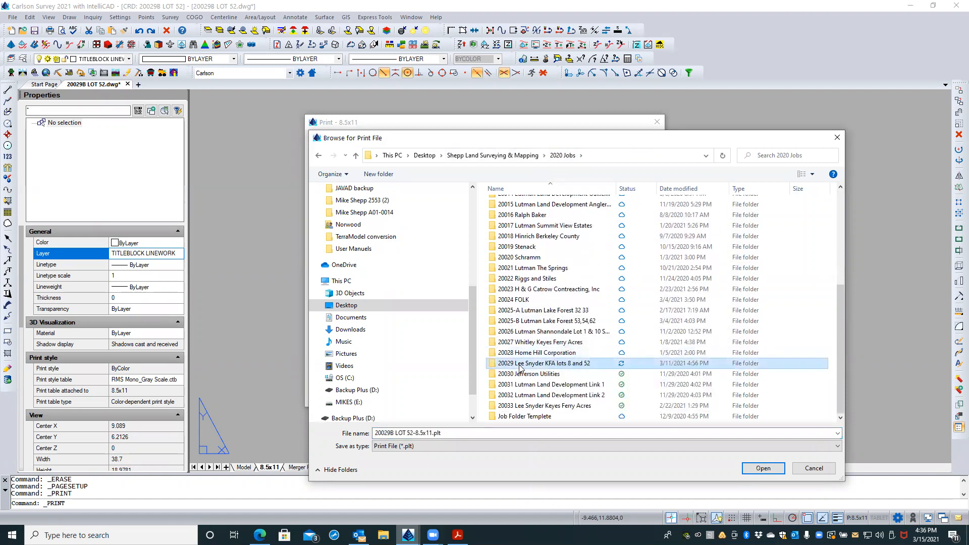
{"action": "double_click", "coordinate": [490, 363]}
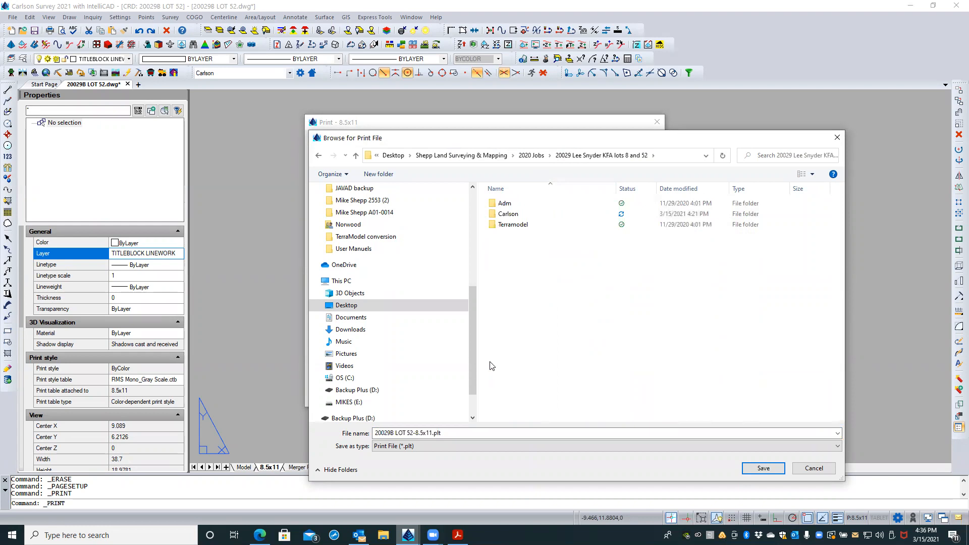
{"action": "double_click", "coordinate": [509, 214]}
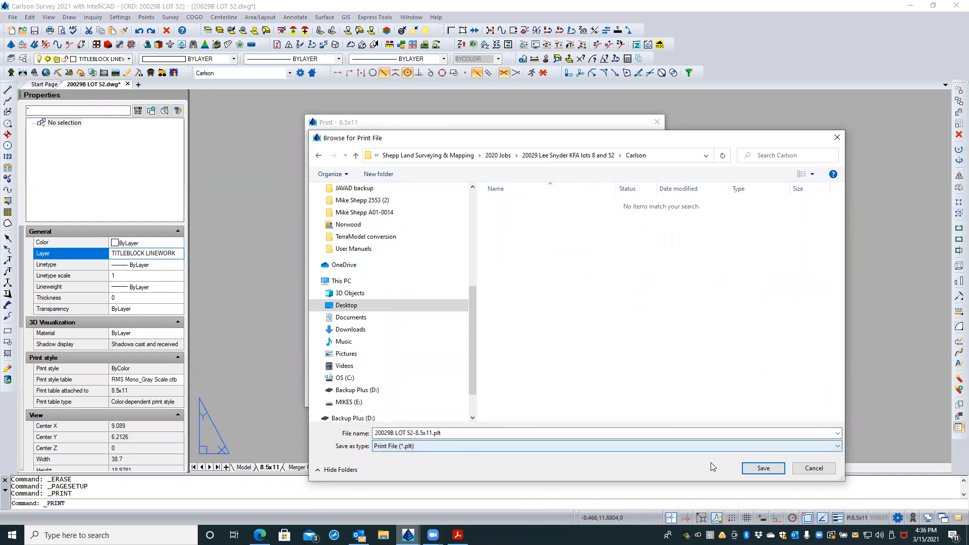
{"action": "left_click", "coordinate": [825, 469]}
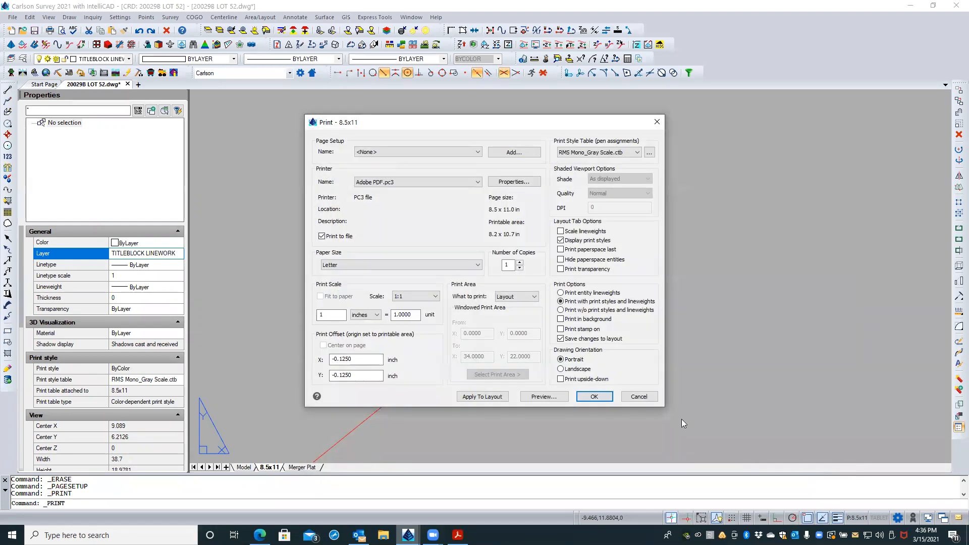
Step: Turn off Print to file for the 8.5x11 layout and dismiss the print settings
{"action": "left_click", "coordinate": [322, 236]}
{"action": "left_click", "coordinate": [632, 397]}
Step: Check and accept the 8.5x11 layout's page setup as configured, and save the drawing
{"action": "right_click", "coordinate": [270, 467]}
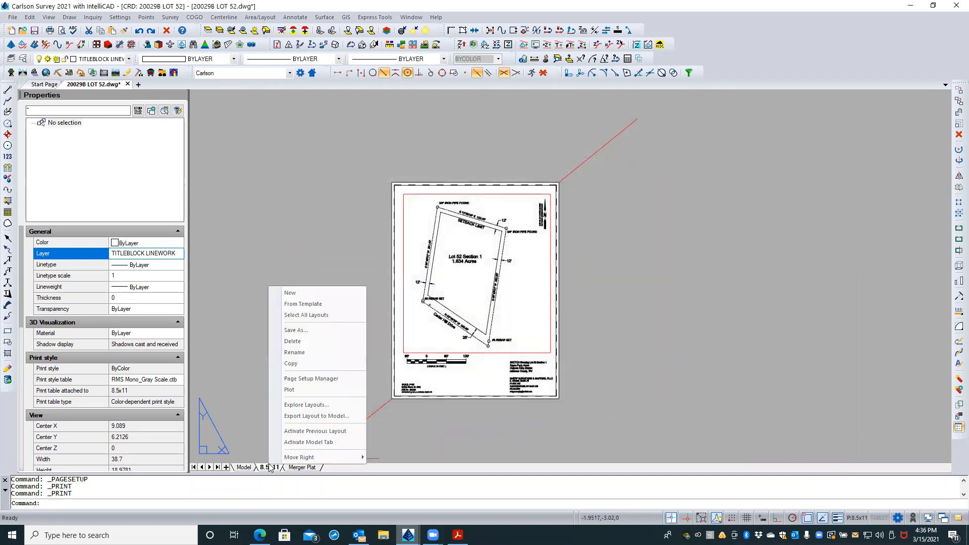
{"action": "left_click", "coordinate": [305, 378]}
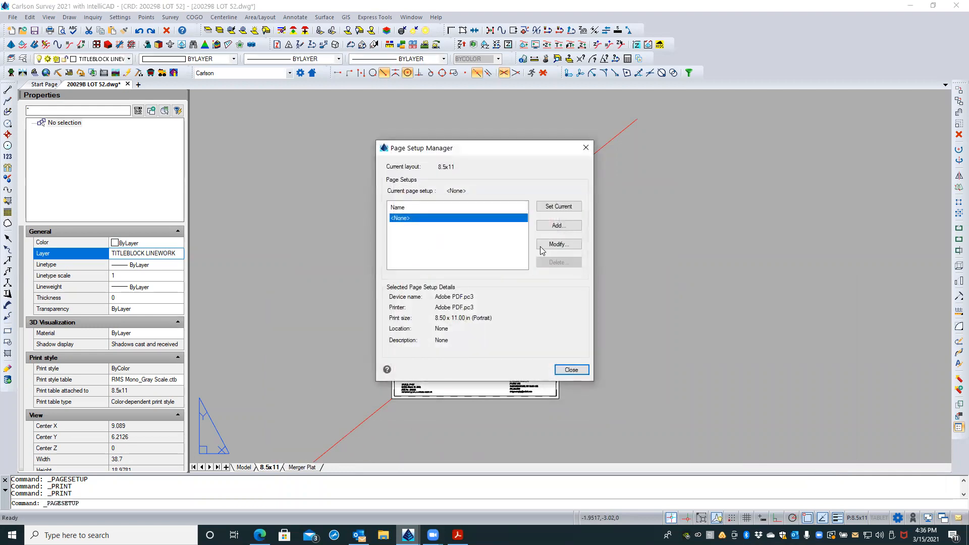
{"action": "left_click", "coordinate": [541, 246]}
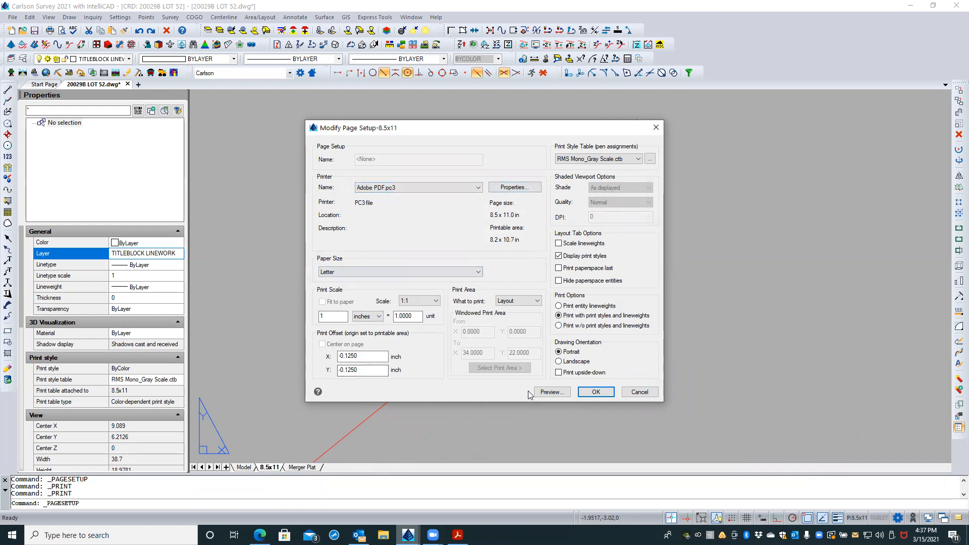
{"action": "left_click", "coordinate": [594, 392]}
{"action": "left_click", "coordinate": [569, 368]}
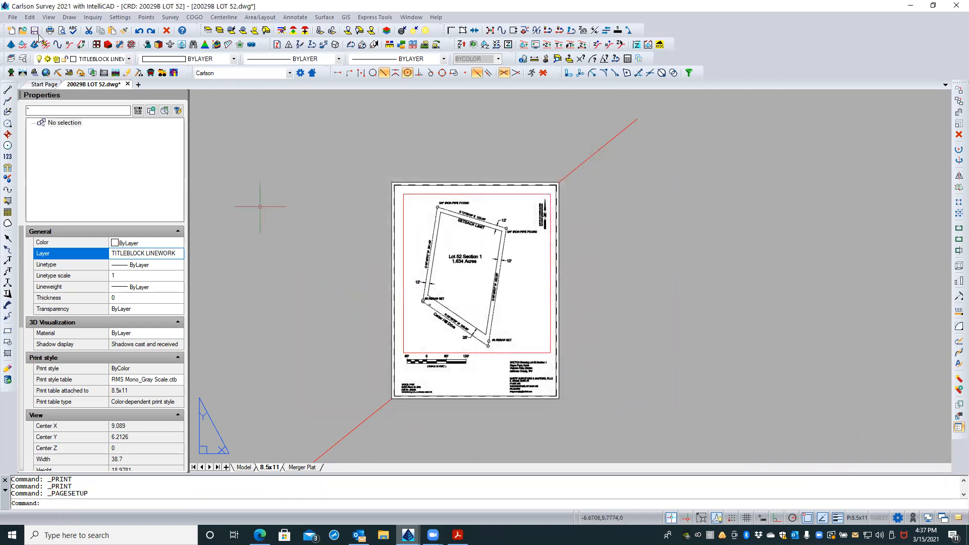
{"action": "left_click", "coordinate": [34, 31]}
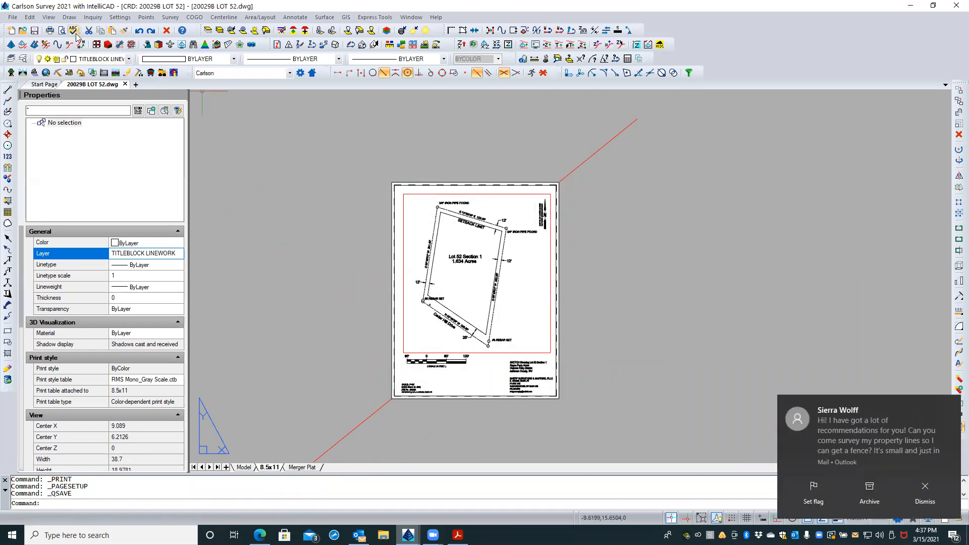
Step: Print the 8.5x11 layout through Adobe PDF.pc3 and browse the save location to the 2020 Jobs folder
{"action": "left_click", "coordinate": [49, 31]}
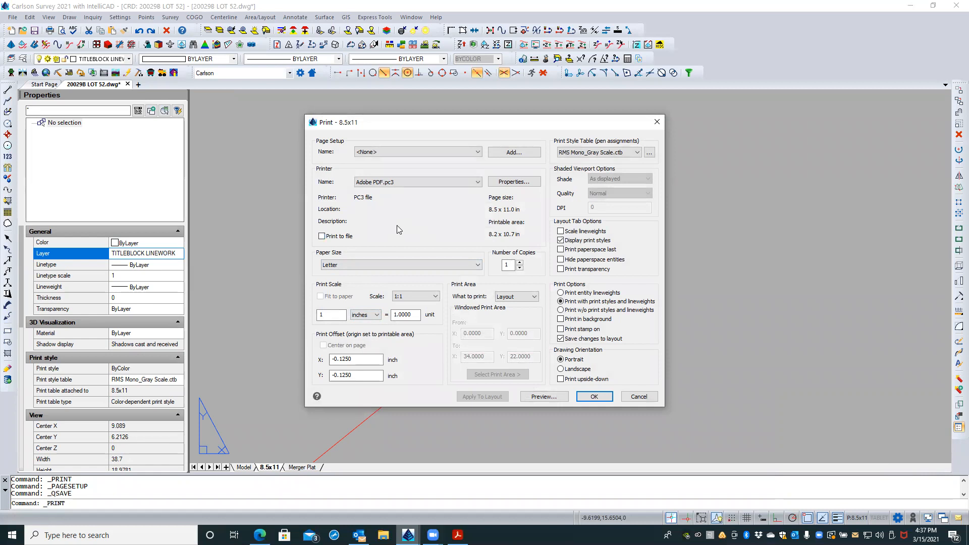
{"action": "left_click", "coordinate": [589, 395]}
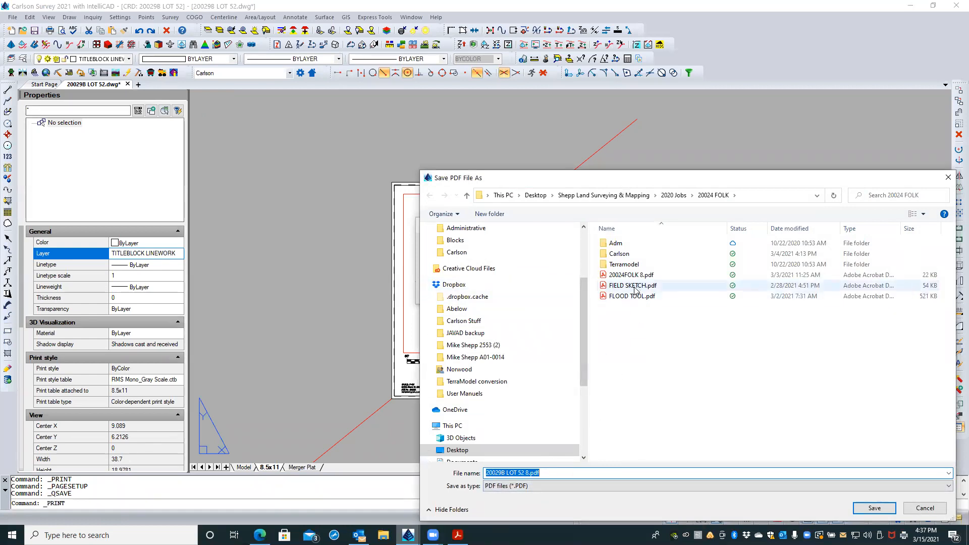
{"action": "left_click", "coordinate": [598, 197]}
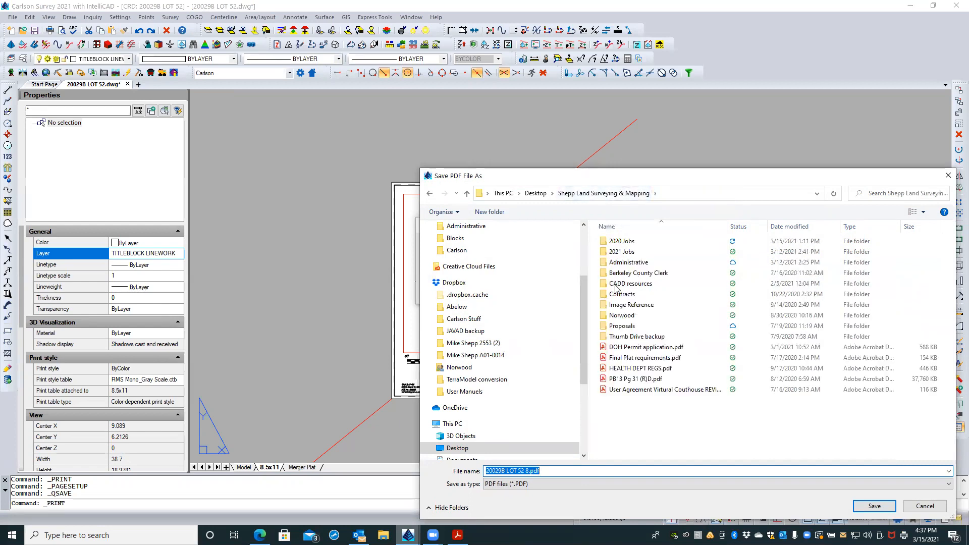
{"action": "double_click", "coordinate": [623, 252]}
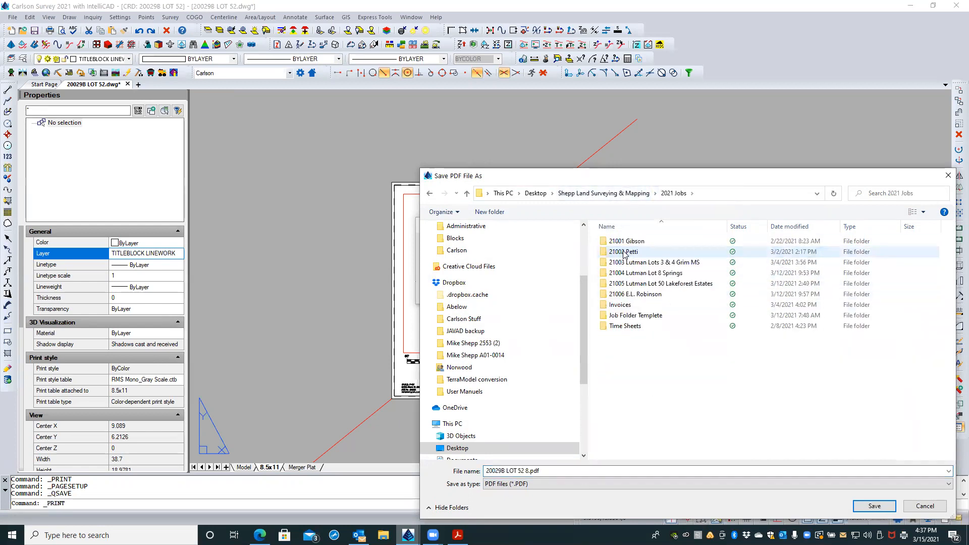
{"action": "left_click", "coordinate": [629, 196]}
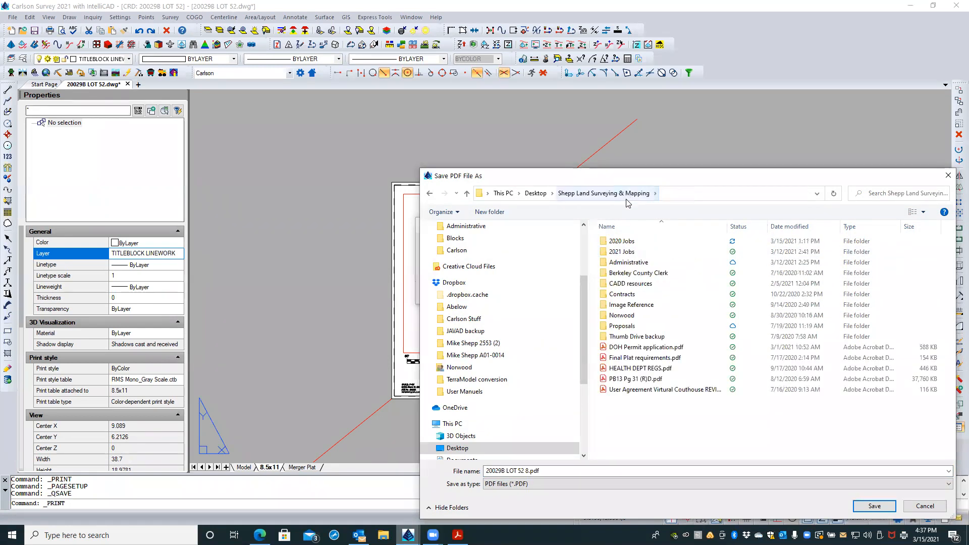
{"action": "double_click", "coordinate": [621, 242]}
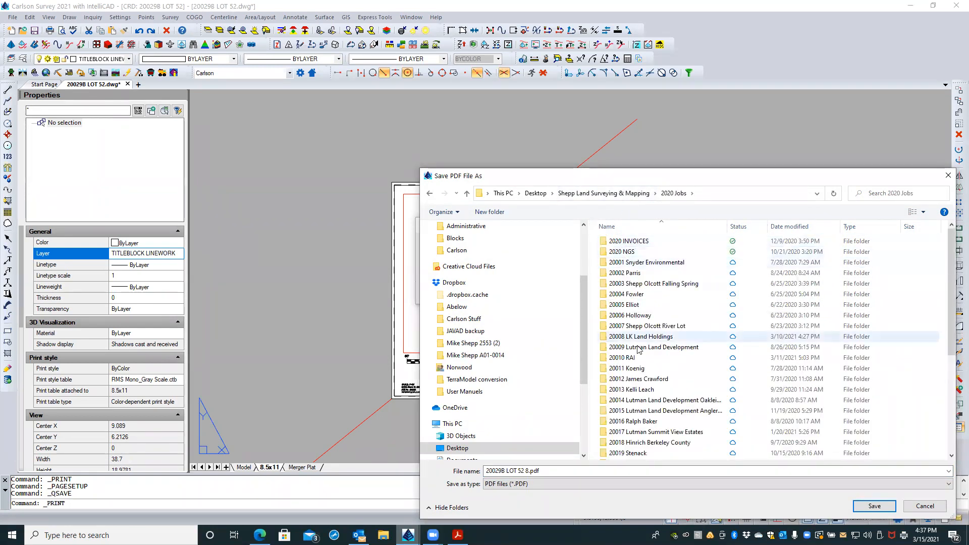
Step: Save the PDF in the 20029 job folder for KFA lots 8 and 52, replacing LOT 52 SKETCH.pdf
{"action": "scroll", "coordinate": [658, 340], "scroll_direction": "down", "scroll_amount": 1}
{"action": "scroll", "coordinate": [658, 341], "scroll_direction": "down", "scroll_amount": 4}
{"action": "left_click", "coordinate": [659, 403]}
{"action": "double_click", "coordinate": [659, 402]}
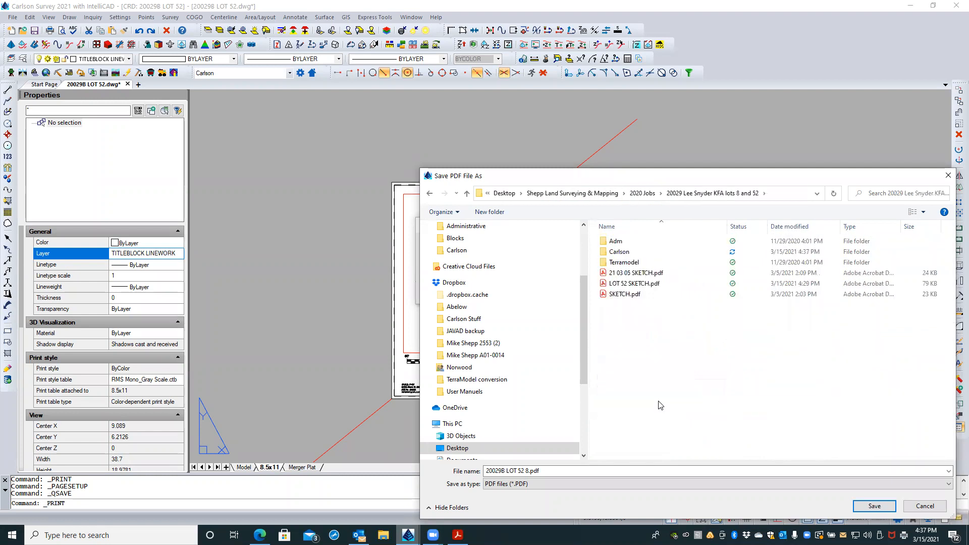
{"action": "double_click", "coordinate": [634, 283]}
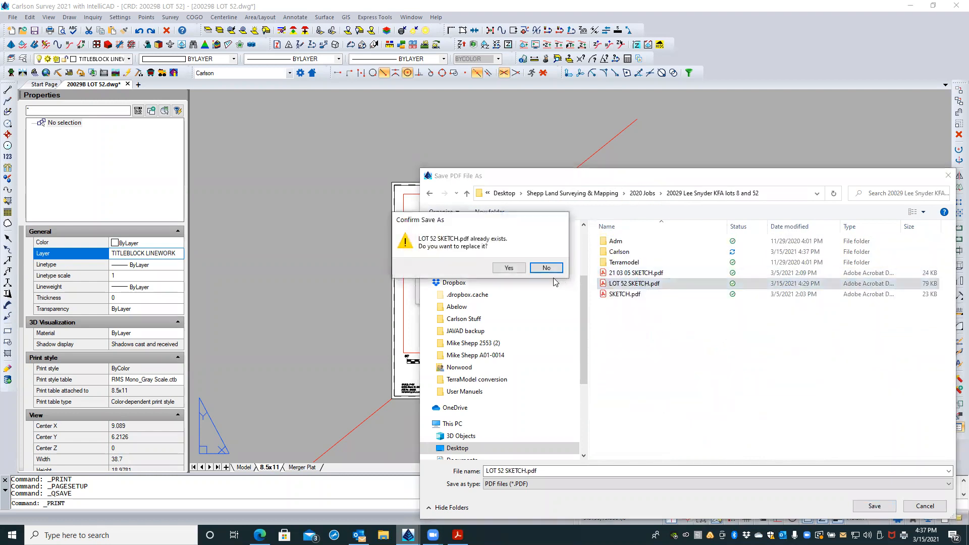
{"action": "left_click", "coordinate": [509, 268]}
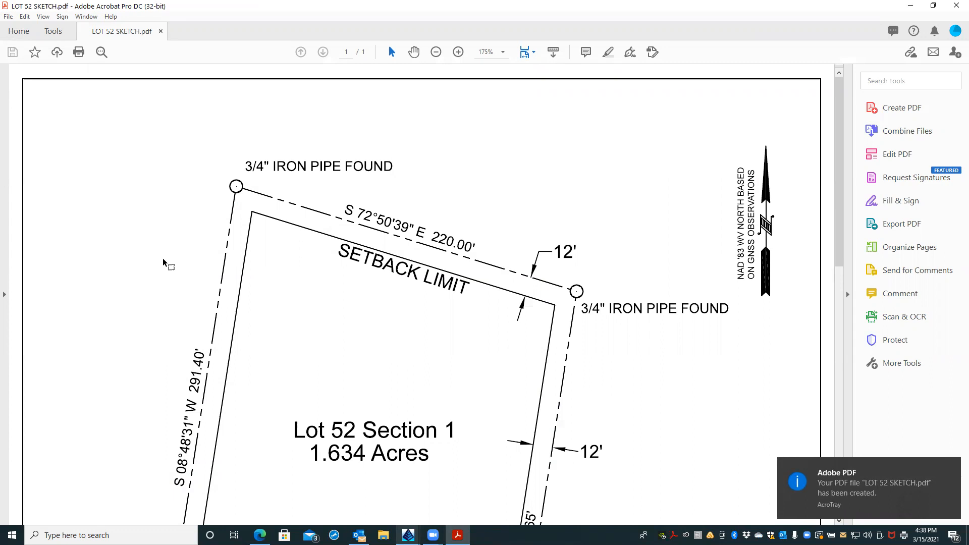
Step: Zoom the new LOT 52 SKETCH.pdf to page level to inspect the whole sheet and its border
{"action": "left_click", "coordinate": [38, 18]}
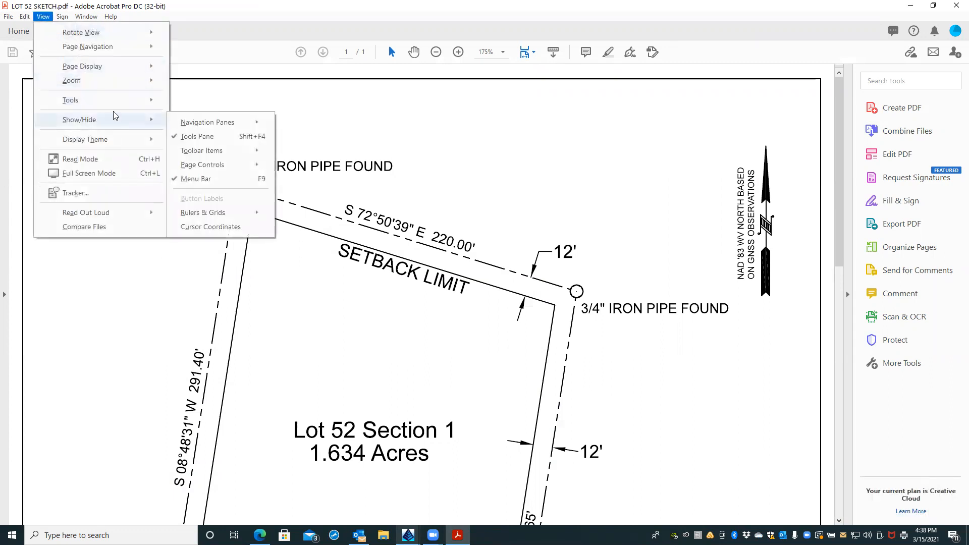
{"action": "mouse_move", "coordinate": [133, 81]}
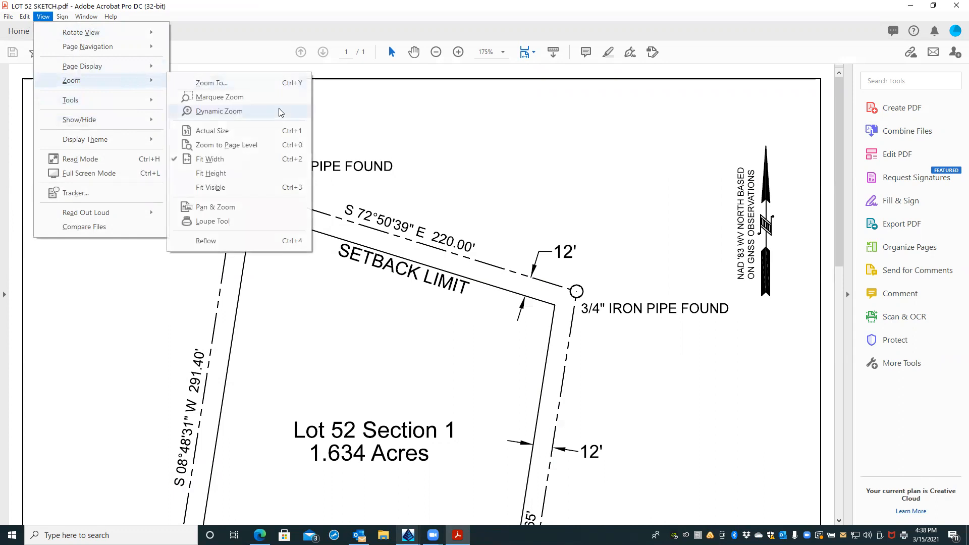
{"action": "left_click", "coordinate": [261, 150]}
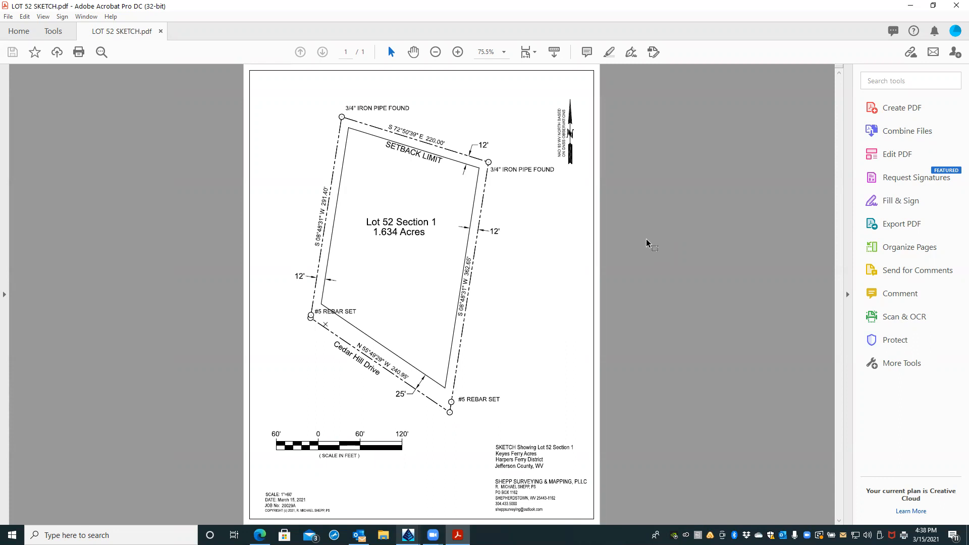
Step: Switch back to the 20029B LOT 52 drawing in Carlson Survey and review the Merger Plat layout's printer, paper size and print offsets
{"action": "mouse_move", "coordinate": [458, 535]}
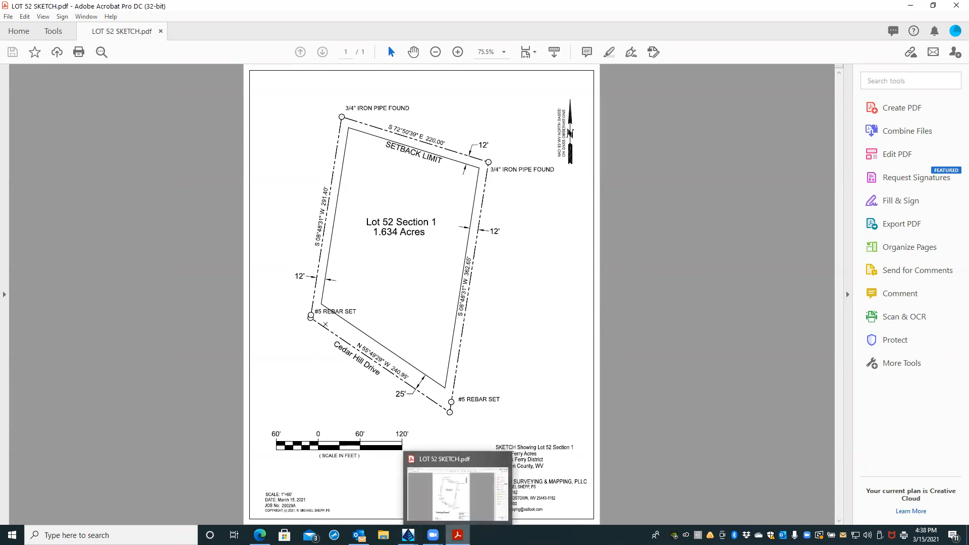
{"action": "mouse_move", "coordinate": [409, 535]}
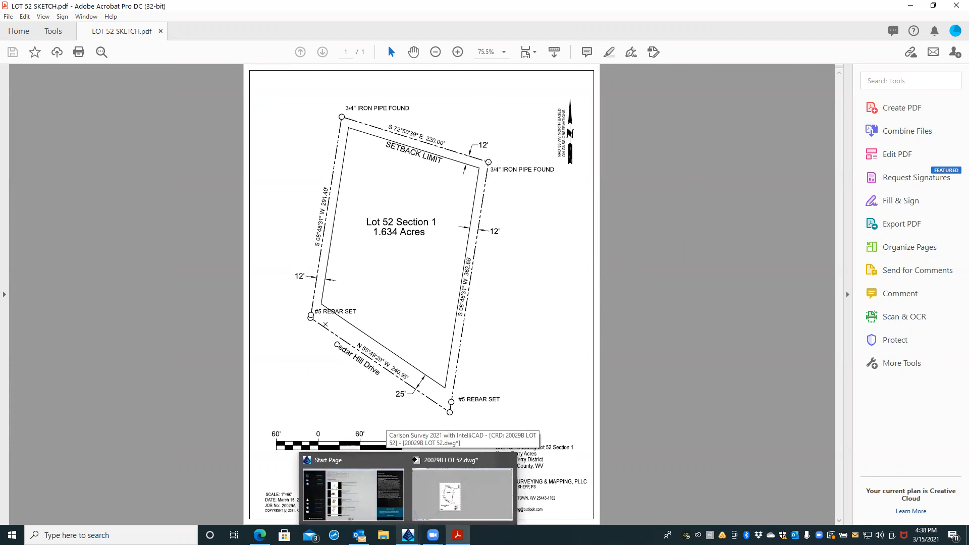
{"action": "left_click", "coordinate": [462, 492]}
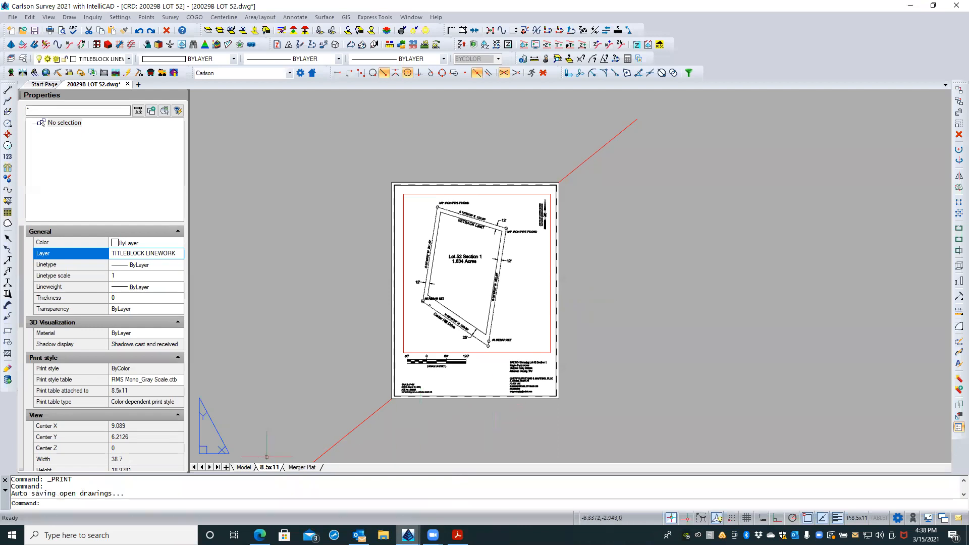
{"action": "left_click", "coordinate": [301, 467]}
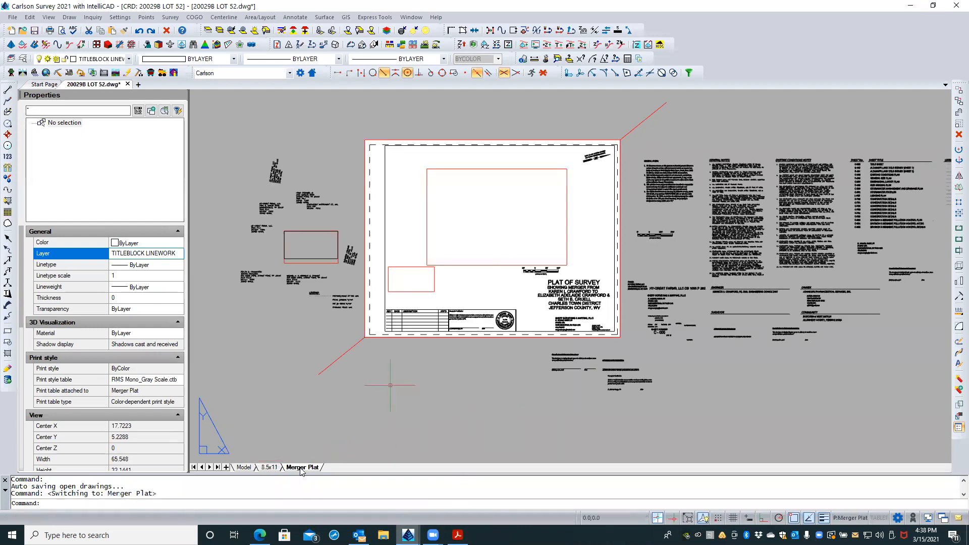
{"action": "right_click", "coordinate": [302, 468]}
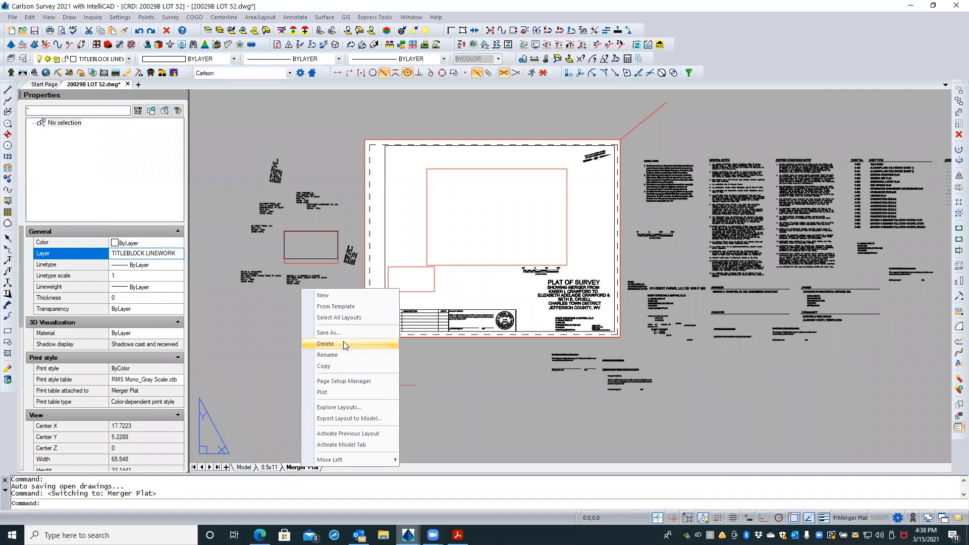
{"action": "left_click", "coordinate": [339, 383]}
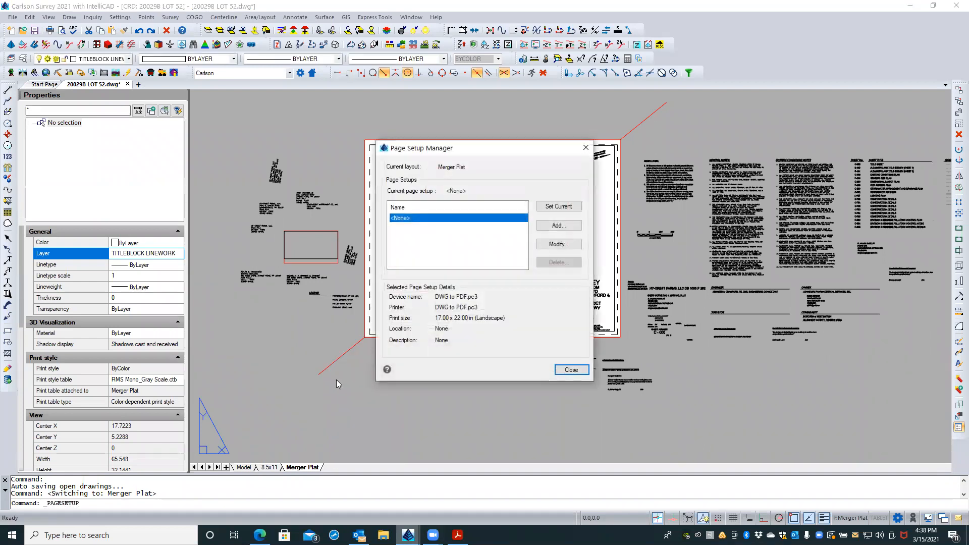
{"action": "left_click", "coordinate": [551, 245]}
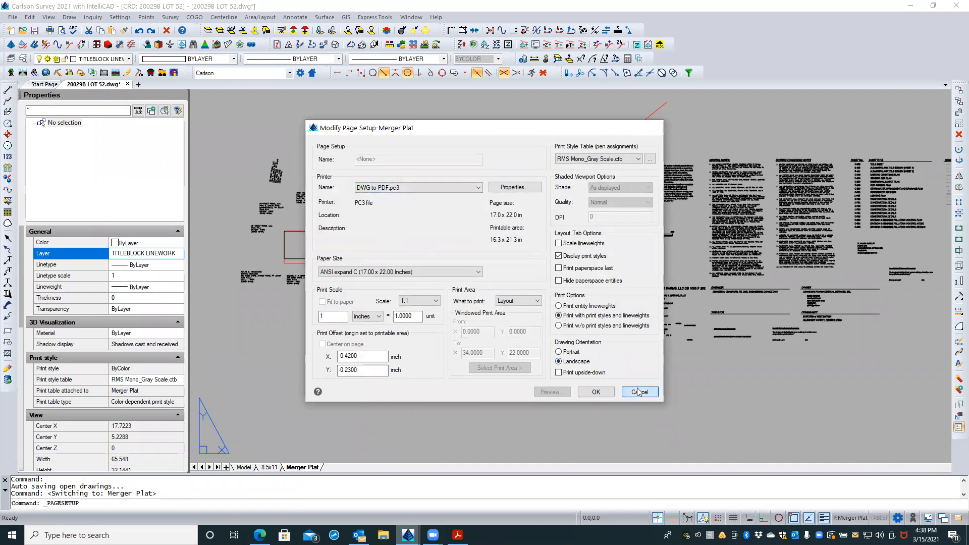
{"action": "left_click", "coordinate": [597, 393]}
{"action": "left_click", "coordinate": [562, 369]}
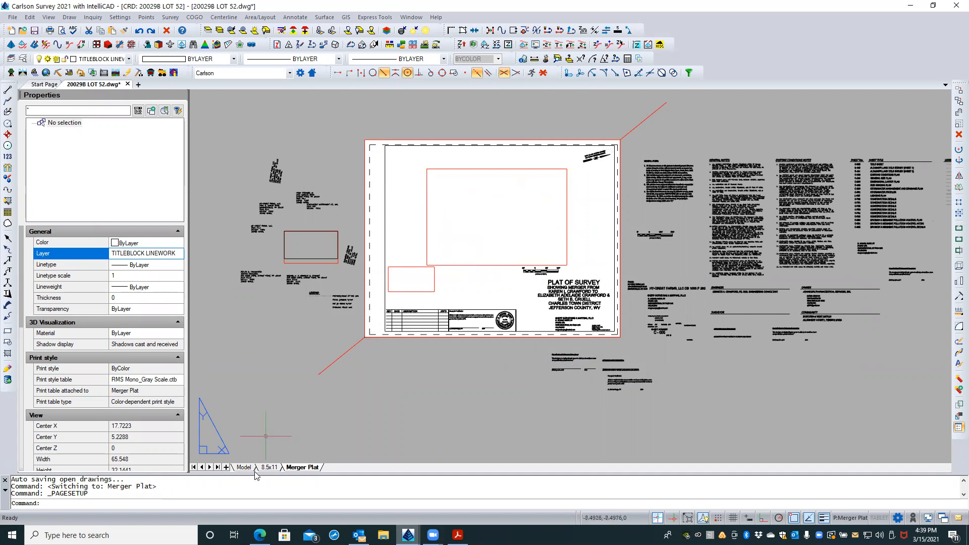
Step: Delete the Merger Plat layout from the drawing
{"action": "right_click", "coordinate": [294, 468]}
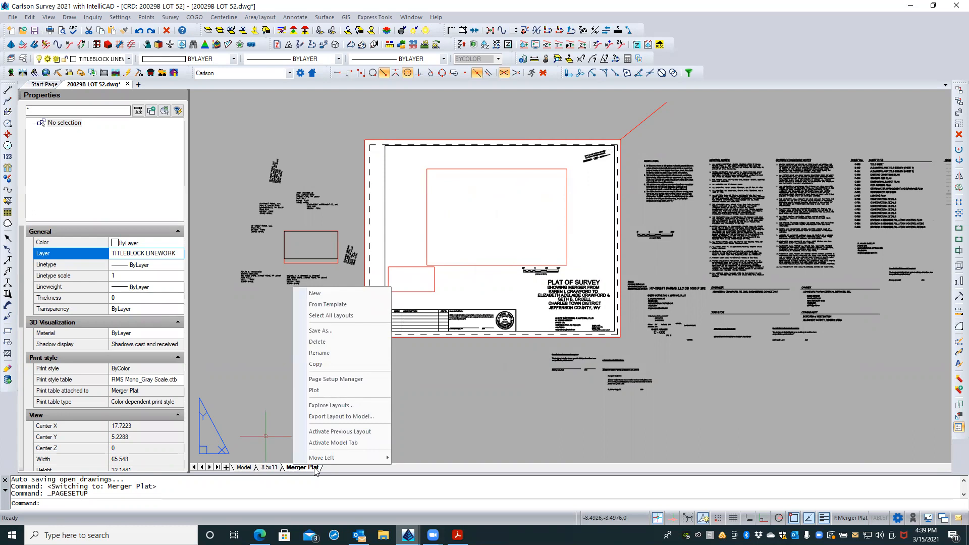
{"action": "left_click", "coordinate": [452, 399]}
{"action": "left_click", "coordinate": [320, 449]}
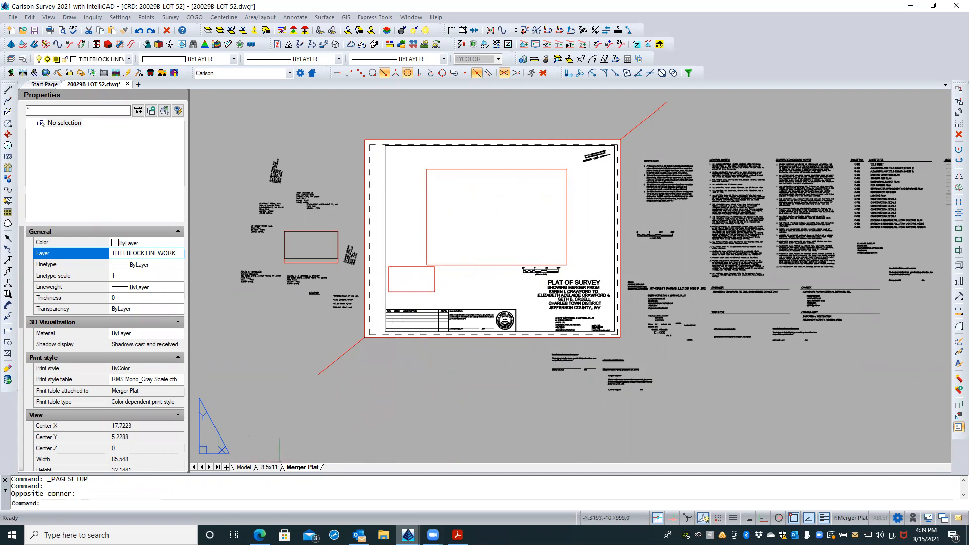
{"action": "right_click", "coordinate": [297, 470]}
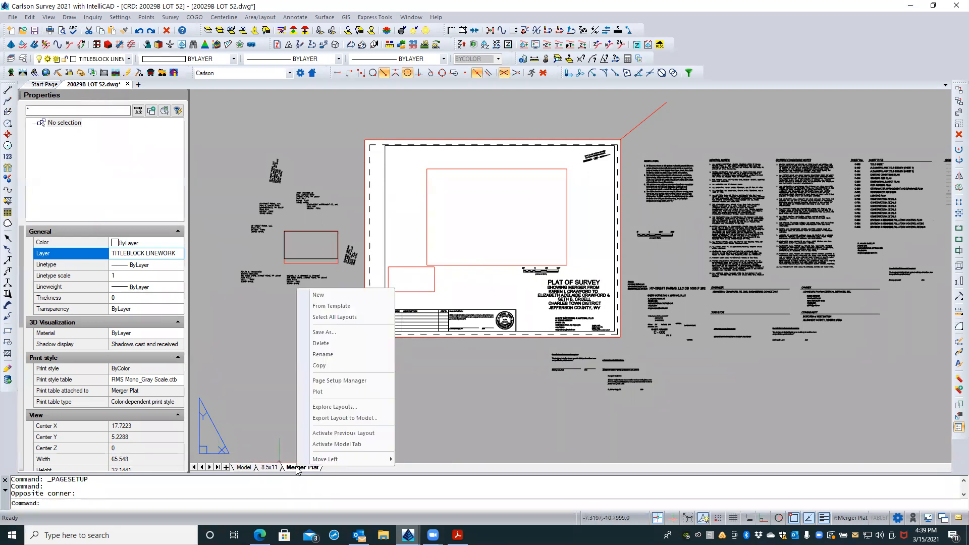
{"action": "left_click", "coordinate": [326, 343]}
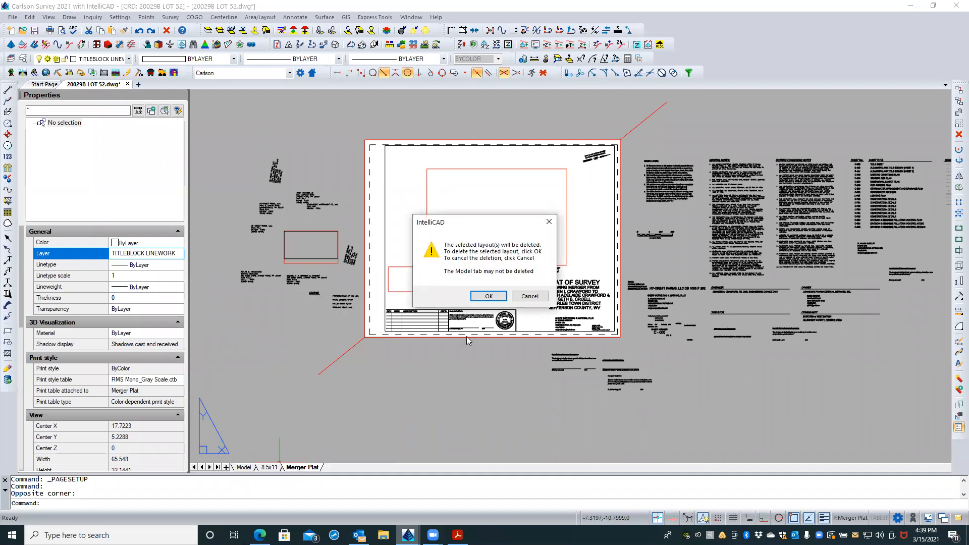
{"action": "left_click", "coordinate": [489, 296]}
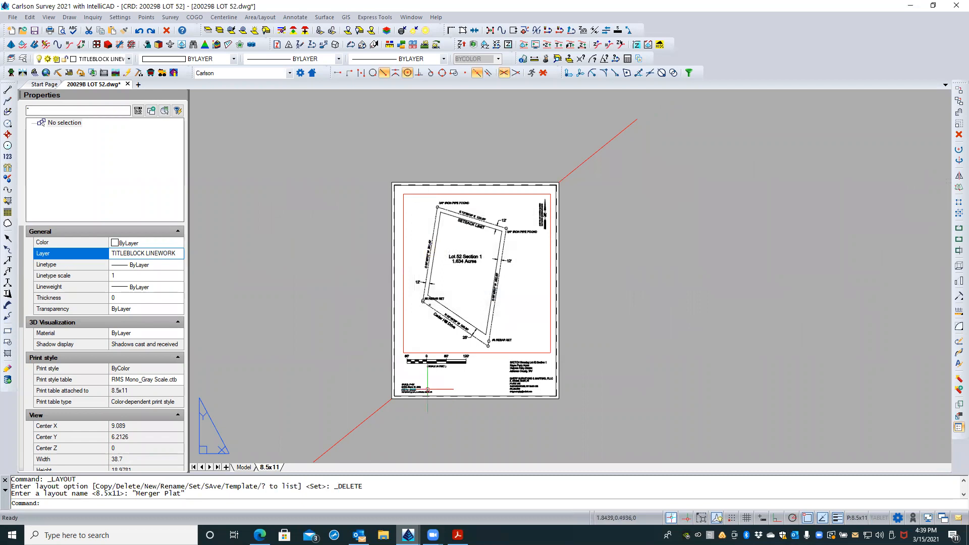
Step: Zoom the 8.5x11 layout to its extents and save the drawing
{"action": "middle_click", "coordinate": [316, 340]}
{"action": "middle_click", "coordinate": [315, 340]}
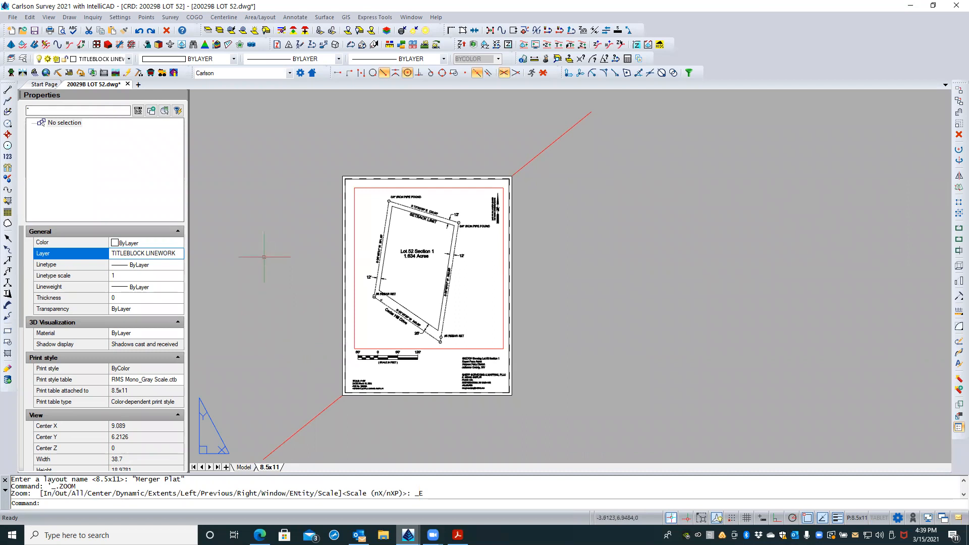
{"action": "left_click", "coordinate": [33, 32]}
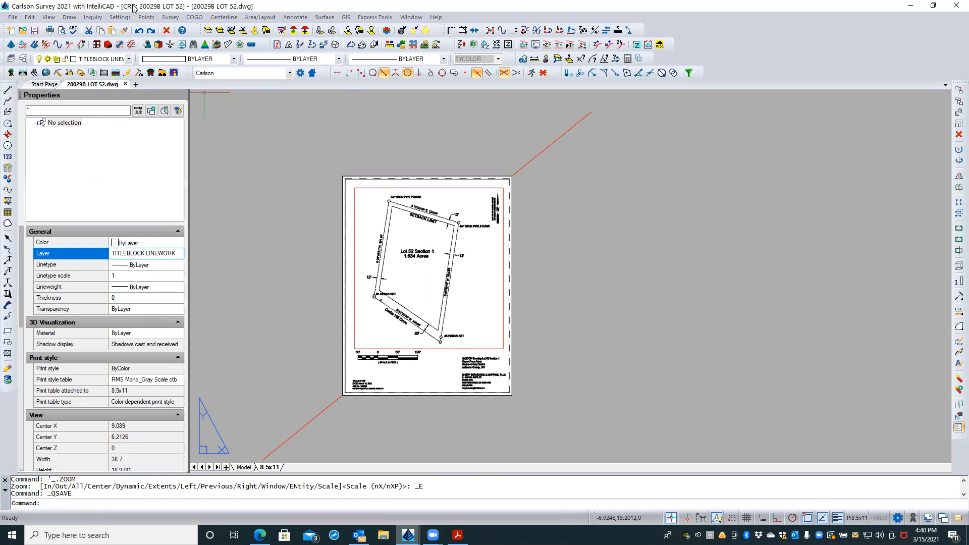
Step: Check which coordinate file is assigned to the Lot 52 drawing without changing it
{"action": "left_click_drag", "start_coordinate": [138, 7], "coordinate": [164, 9]}
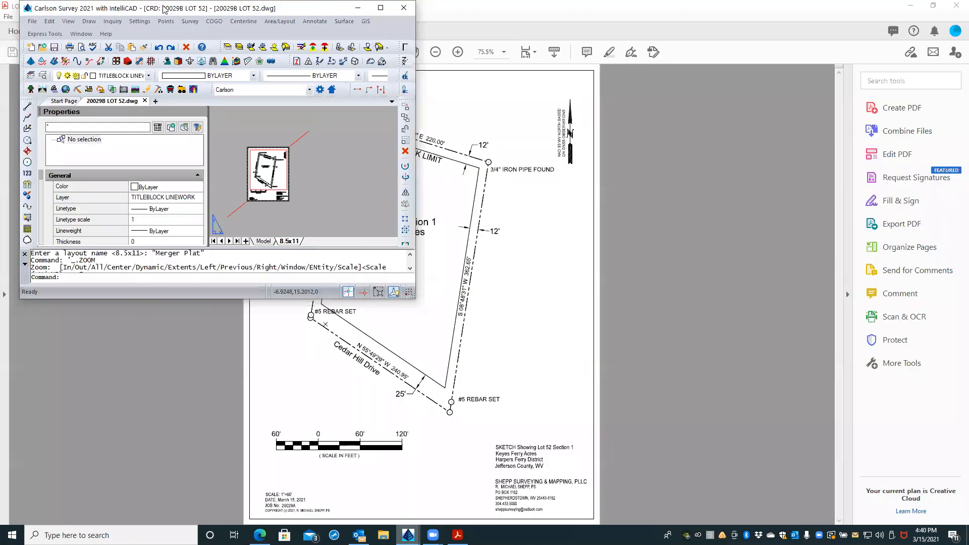
{"action": "double_click", "coordinate": [164, 9]}
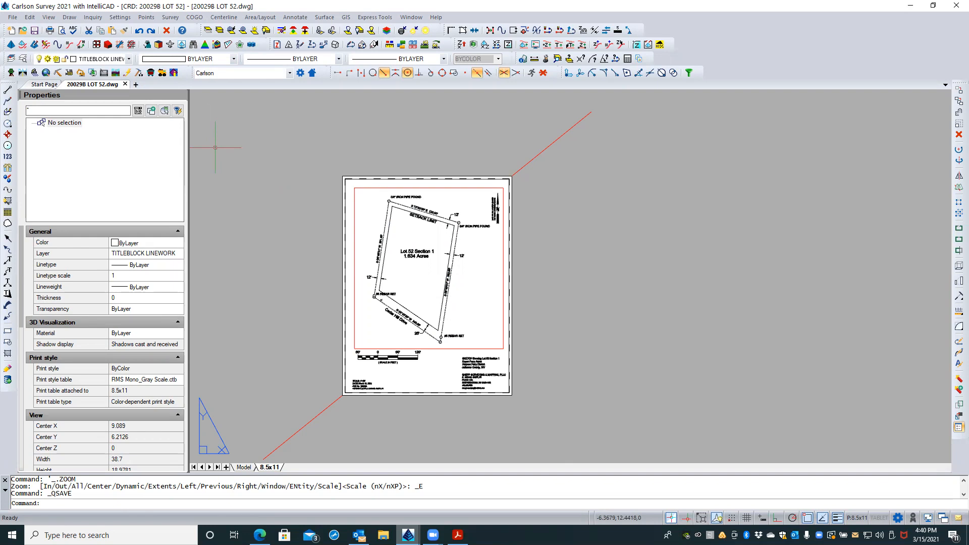
{"action": "left_click", "coordinate": [153, 19]}
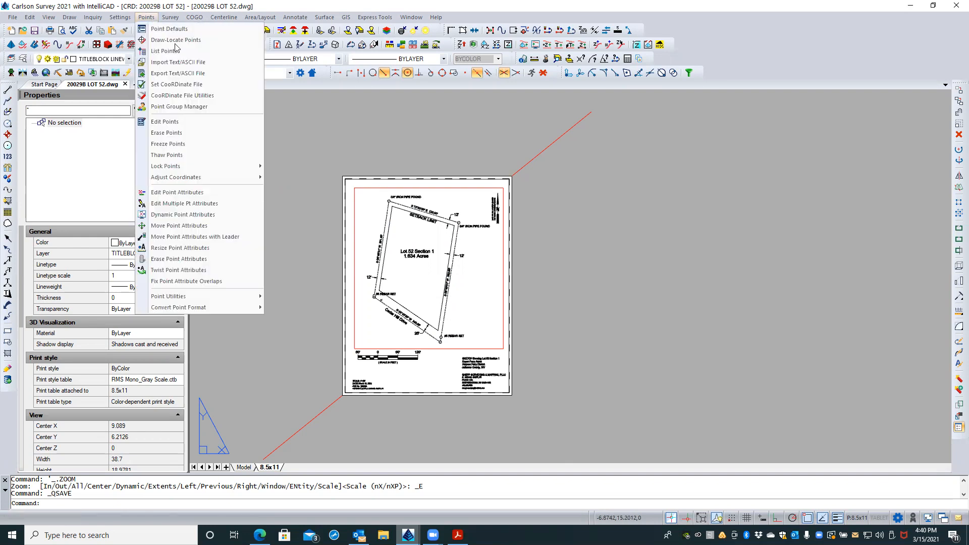
{"action": "left_click", "coordinate": [177, 85]}
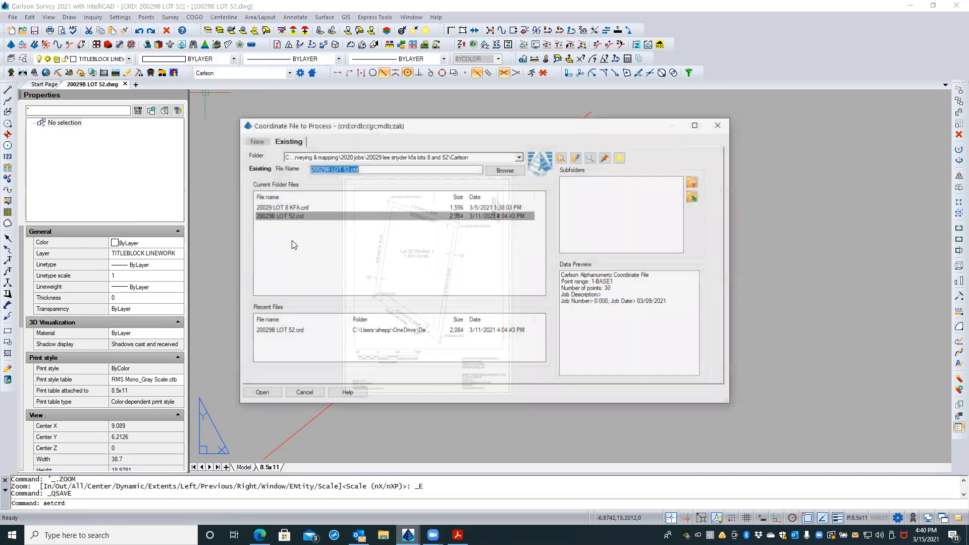
{"action": "left_click", "coordinate": [304, 393]}
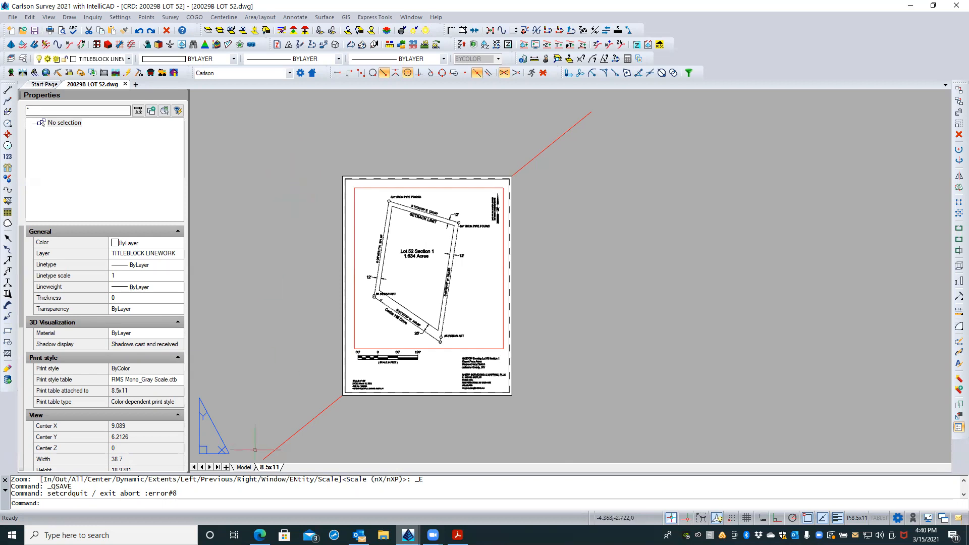
Step: Start saving a copy of the drawing with the file type AutoCAD Drawing Template (*.dwt)
{"action": "left_click", "coordinate": [16, 18]}
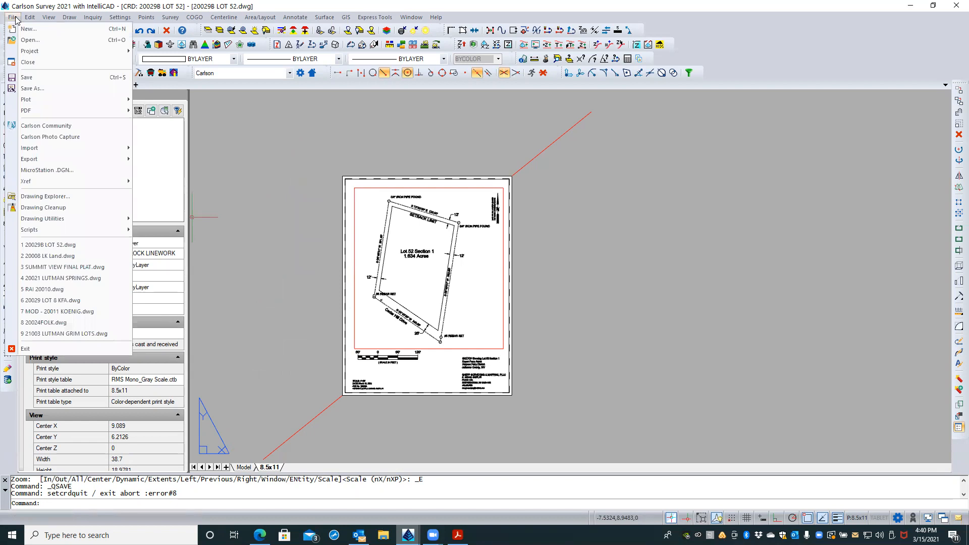
{"action": "left_click", "coordinate": [35, 88]}
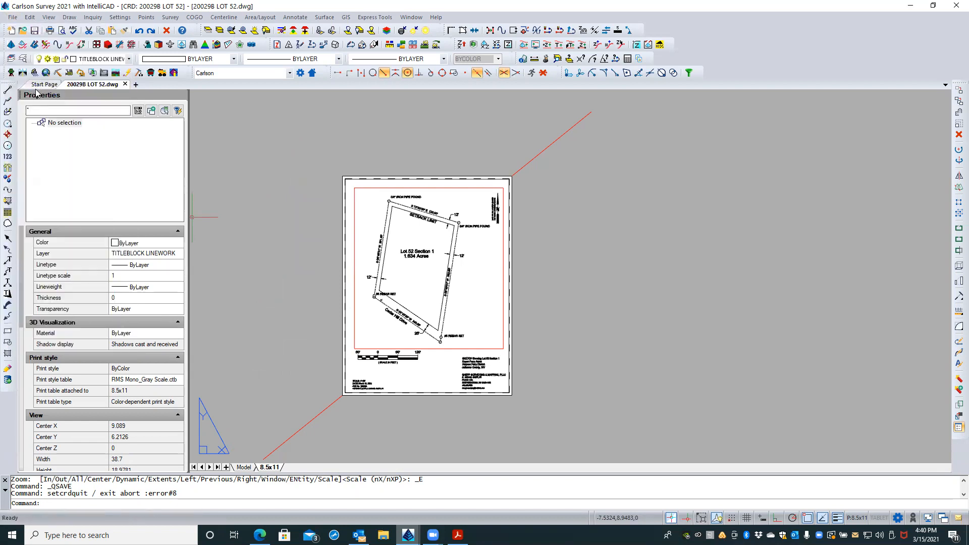
{"action": "left_click", "coordinate": [172, 328]}
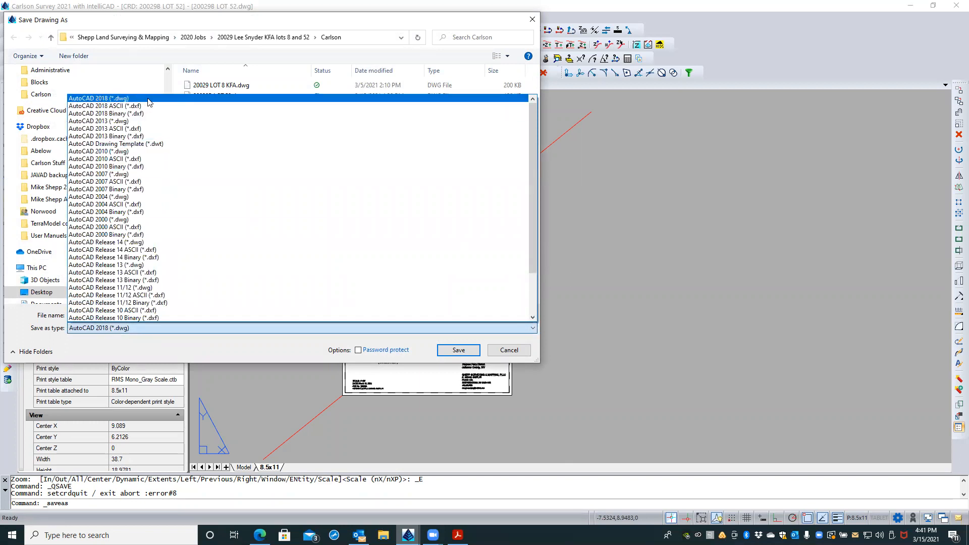
{"action": "left_click", "coordinate": [163, 144]}
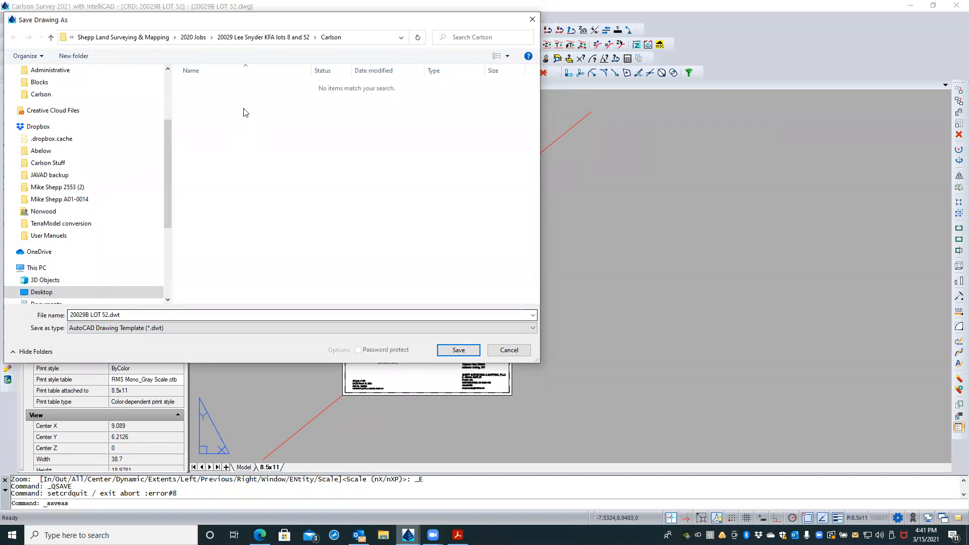
Step: Browse the template's save location on the C: drive to the user profile's AppData\Roaming folder
{"action": "left_click", "coordinate": [156, 37]}
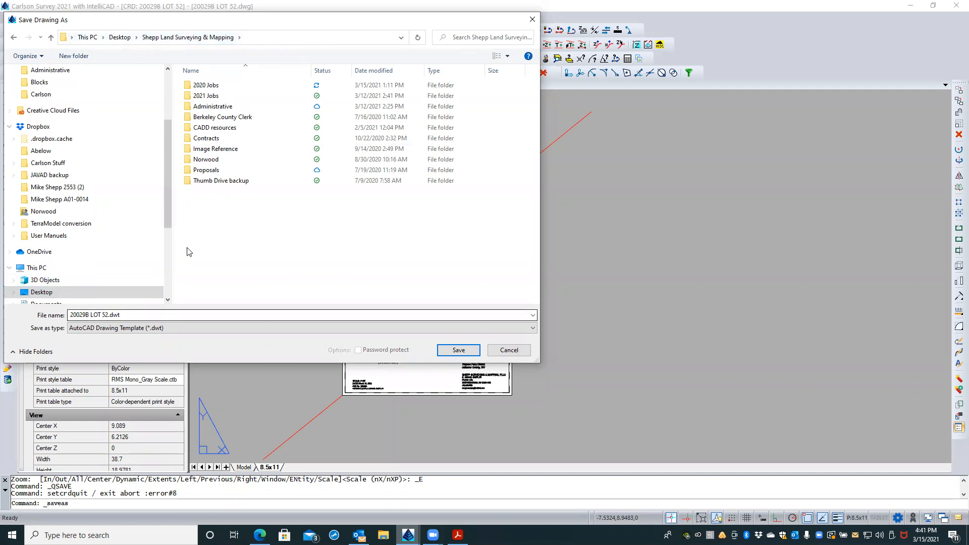
{"action": "left_click_drag", "start_coordinate": [167, 208], "coordinate": [163, 284]}
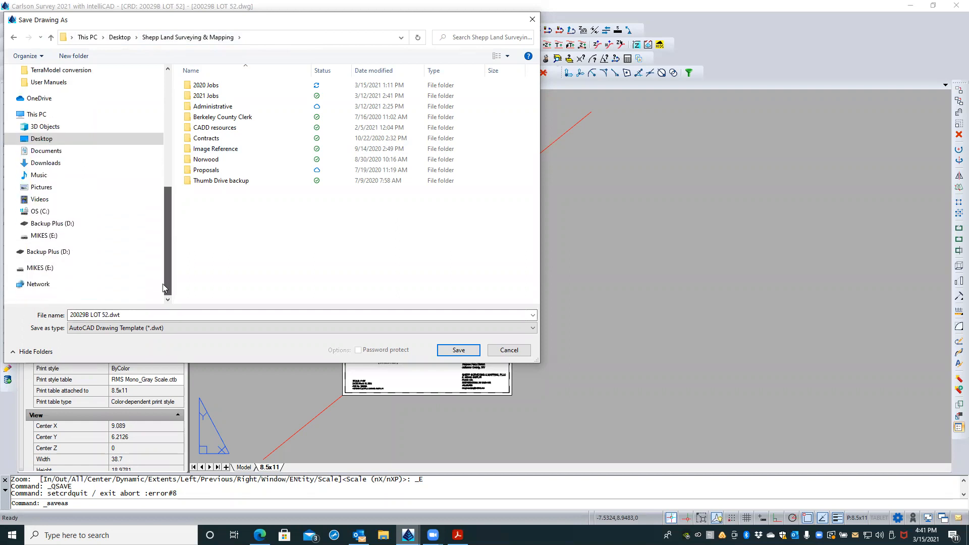
{"action": "left_click", "coordinate": [13, 212]}
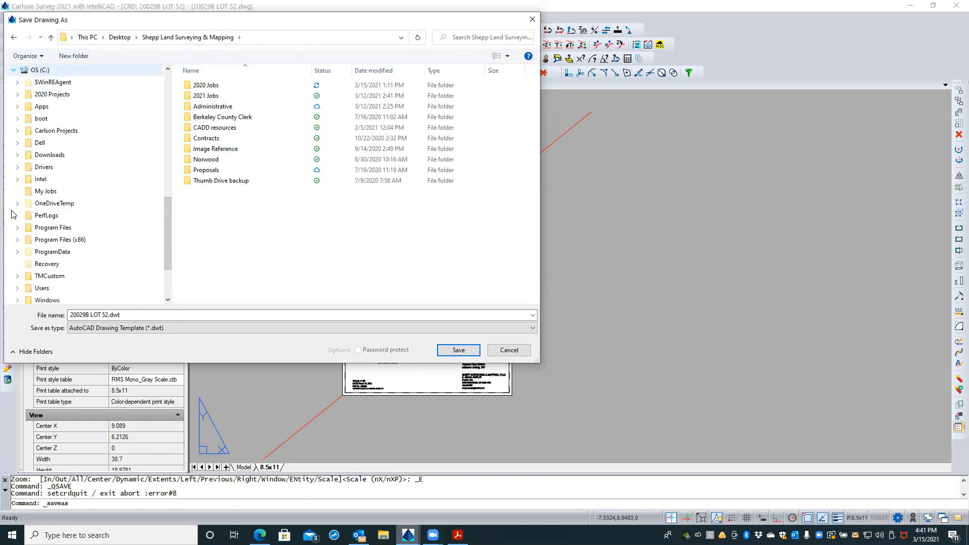
{"action": "left_click", "coordinate": [18, 288]}
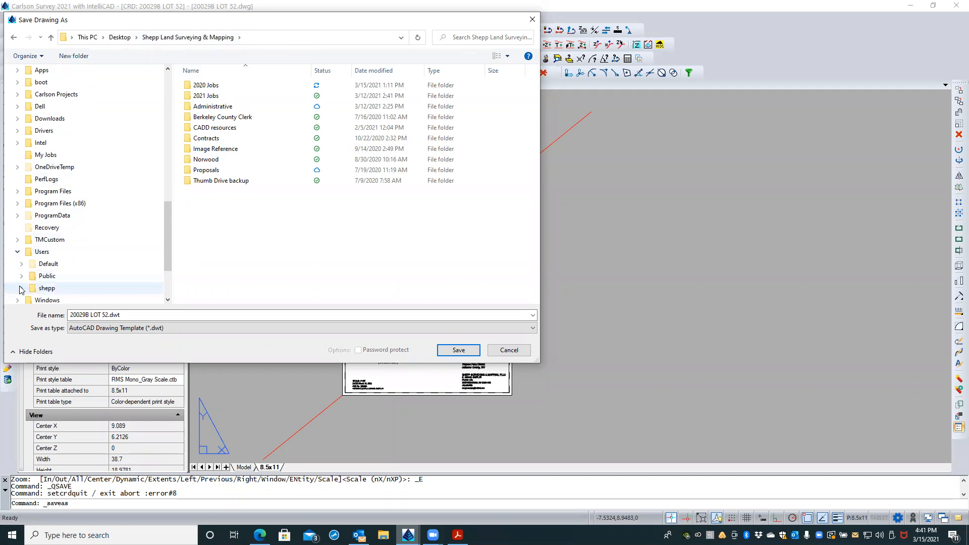
{"action": "left_click", "coordinate": [18, 288]}
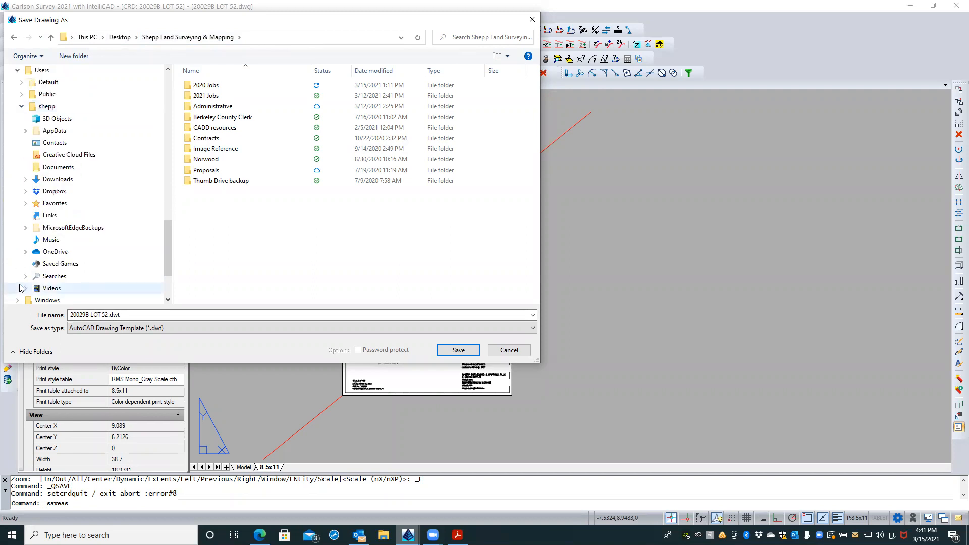
{"action": "left_click", "coordinate": [25, 131]}
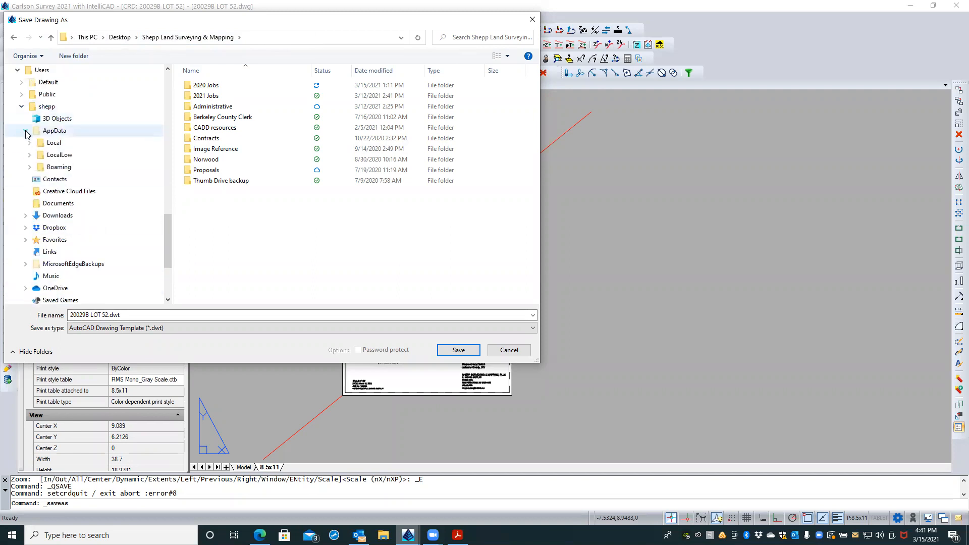
{"action": "left_click", "coordinate": [30, 168]}
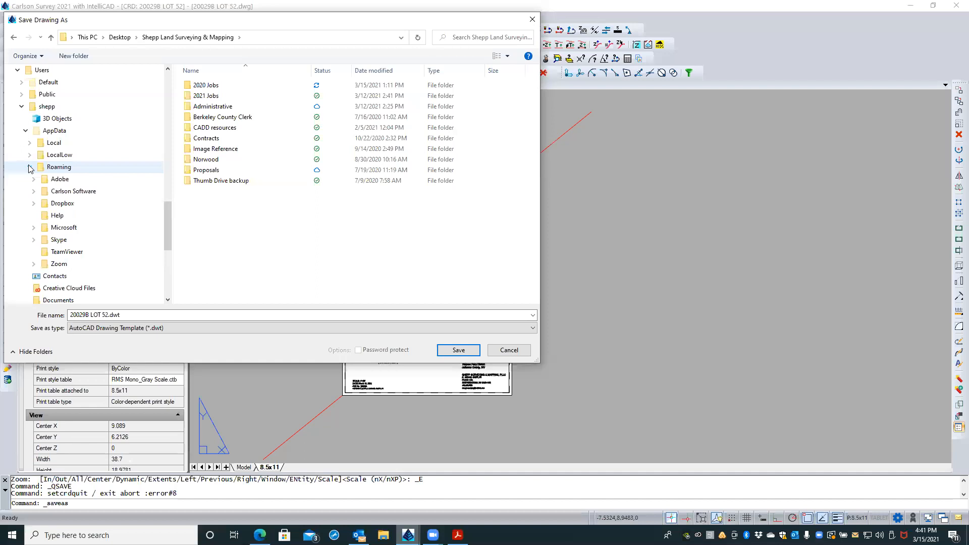
Step: Set the save location to Carlson Software\Carlson2021\ICAD10_X64\SUP and look through its existing templates
{"action": "left_click", "coordinate": [34, 191]}
{"action": "left_click", "coordinate": [37, 215]}
{"action": "left_click", "coordinate": [42, 228]}
{"action": "left_click", "coordinate": [46, 241]}
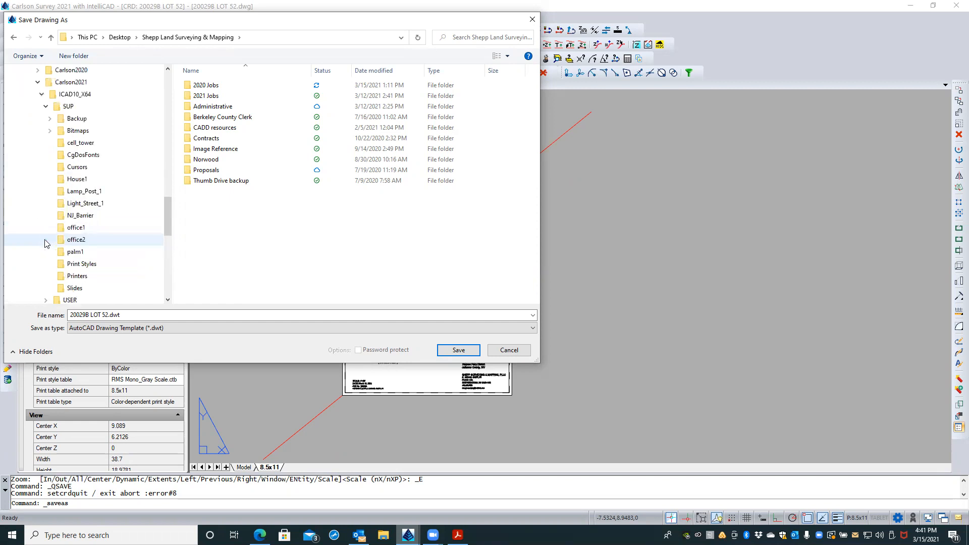
{"action": "left_click", "coordinate": [59, 109]}
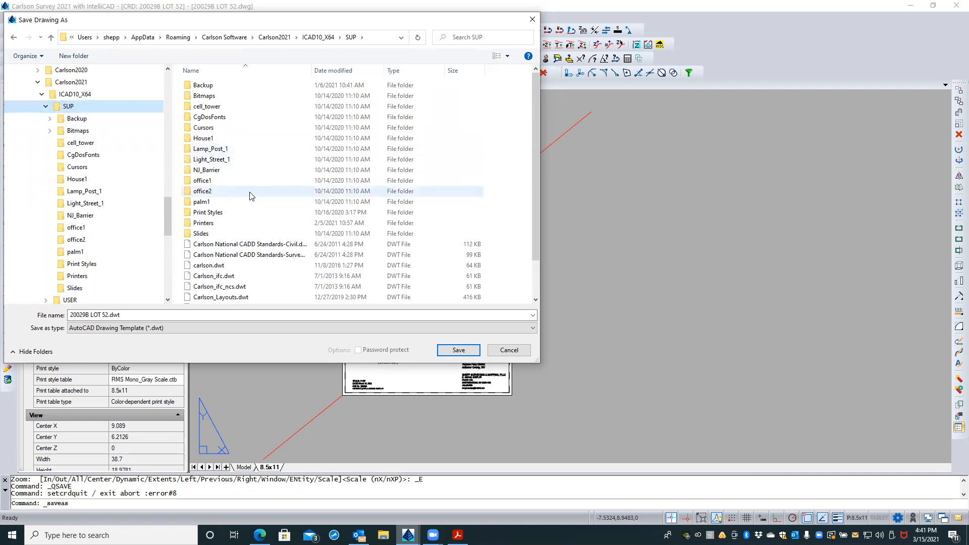
{"action": "scroll", "coordinate": [247, 197], "scroll_direction": "down", "scroll_amount": 2}
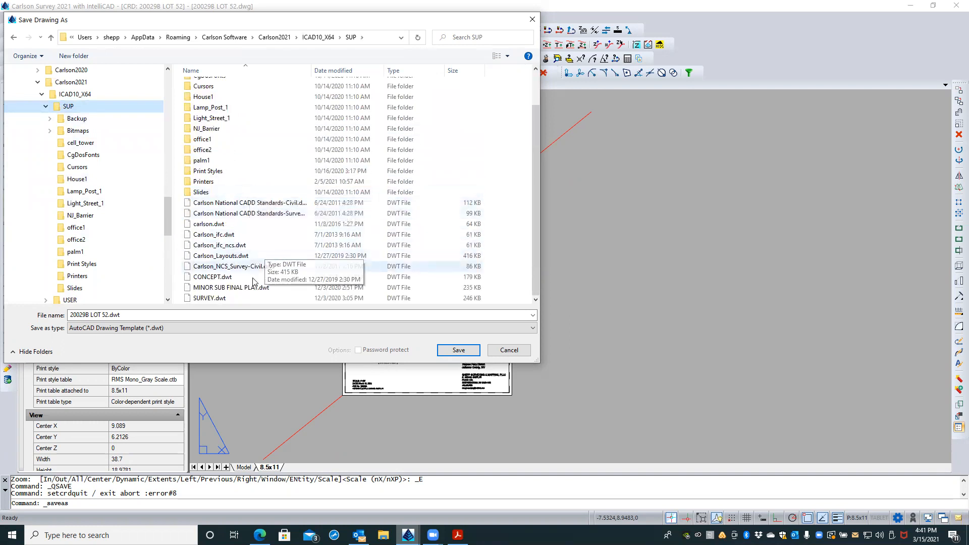
Step: Name the template Sample 8x11 Stkout View.dwt and save it in the SUP folder
{"action": "left_click", "coordinate": [106, 315]}
{"action": "left_click", "coordinate": [106, 314]}
{"action": "left_click_drag", "start_coordinate": [107, 315], "coordinate": [67, 315]}
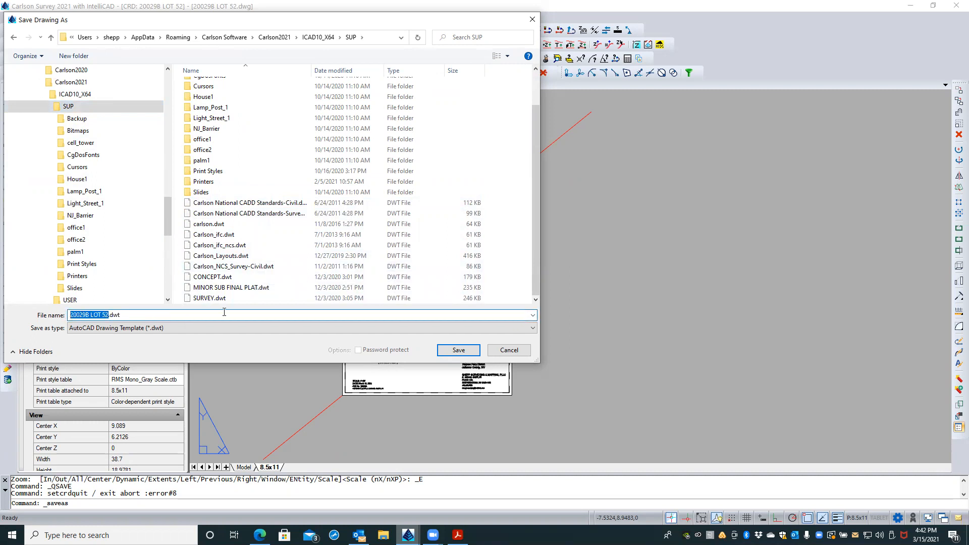
{"action": "type", "text": "Sample 8-"}
{"action": "key", "text": "BackSpace"}
{"action": "type", "text": "x11"}
{"action": "type", "text": "Stkout View"}
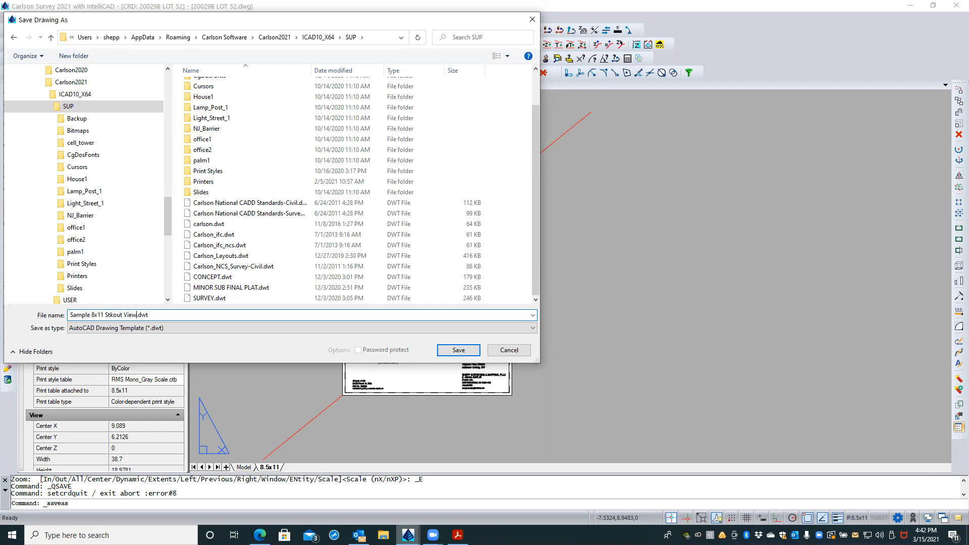
{"action": "left_click", "coordinate": [458, 350]}
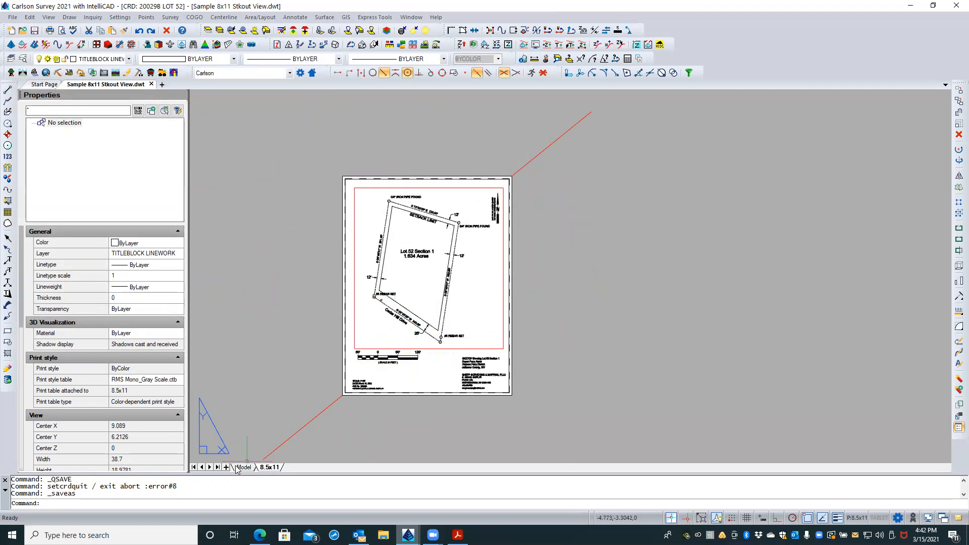
Step: Close the saved template and create a new DWG drawing based on Sample 8x11 Stkout View.dwt
{"action": "left_click", "coordinate": [151, 84]}
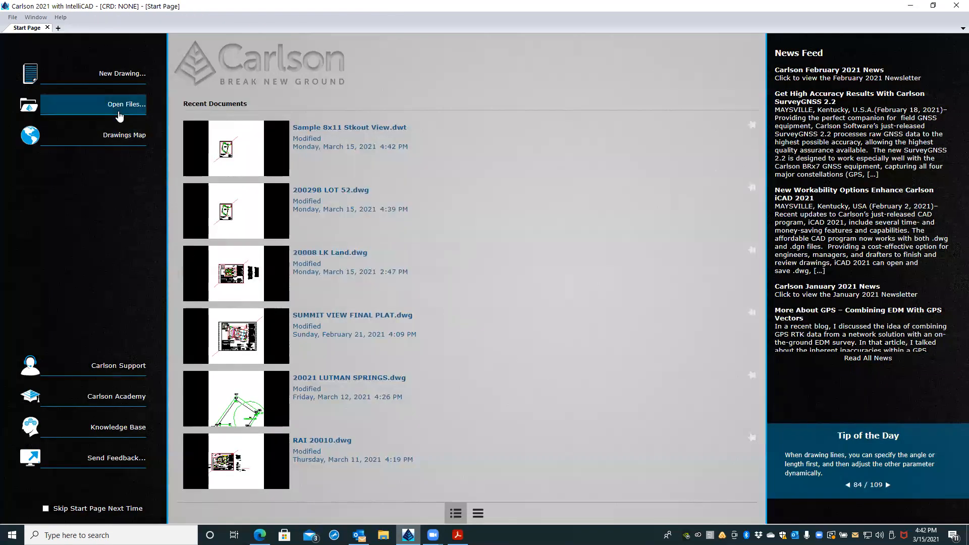
{"action": "left_click", "coordinate": [120, 75]}
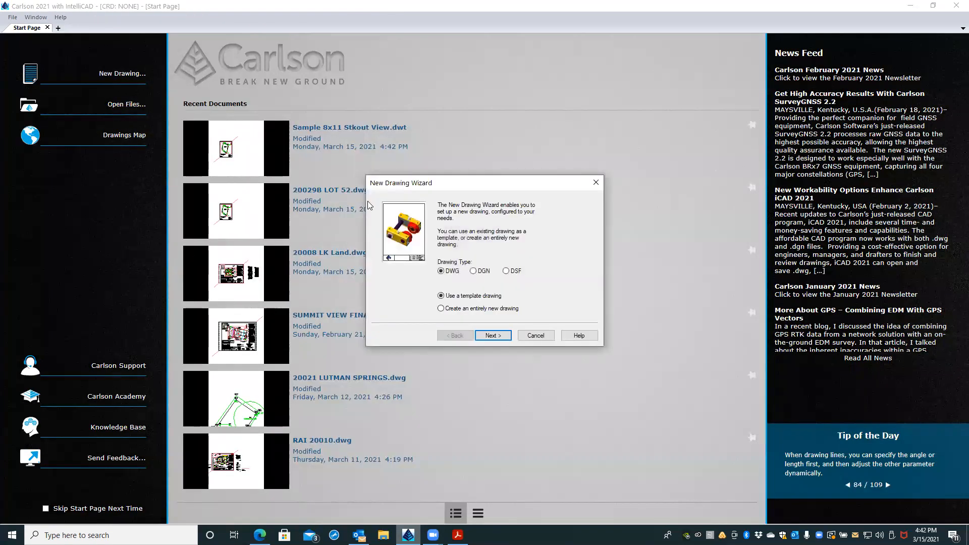
{"action": "left_click", "coordinate": [490, 333]}
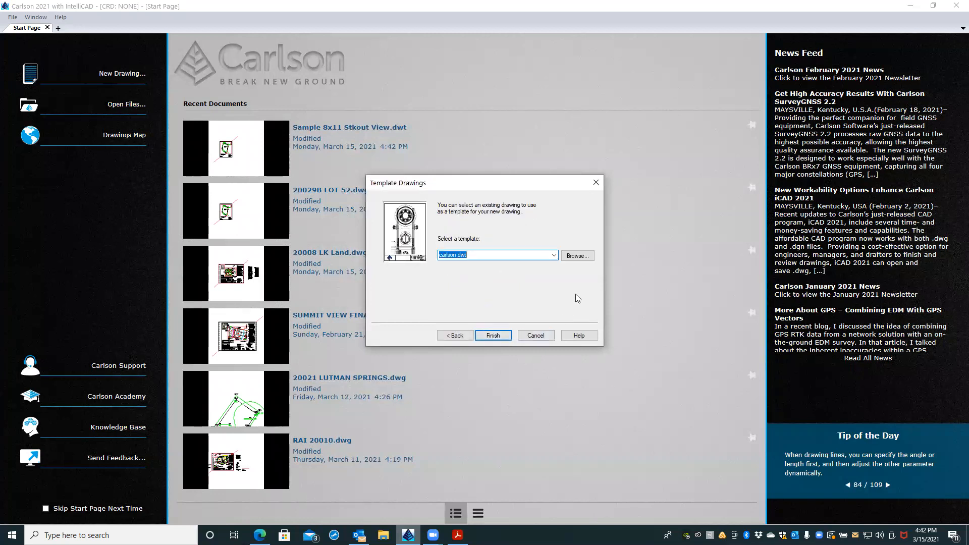
{"action": "left_click", "coordinate": [554, 256]}
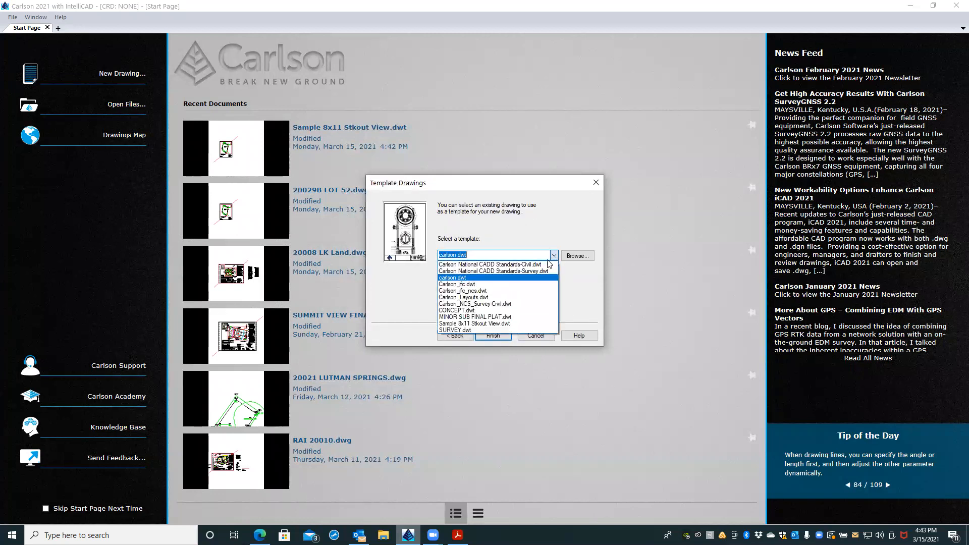
{"action": "left_click", "coordinate": [483, 324]}
{"action": "left_click", "coordinate": [494, 335]}
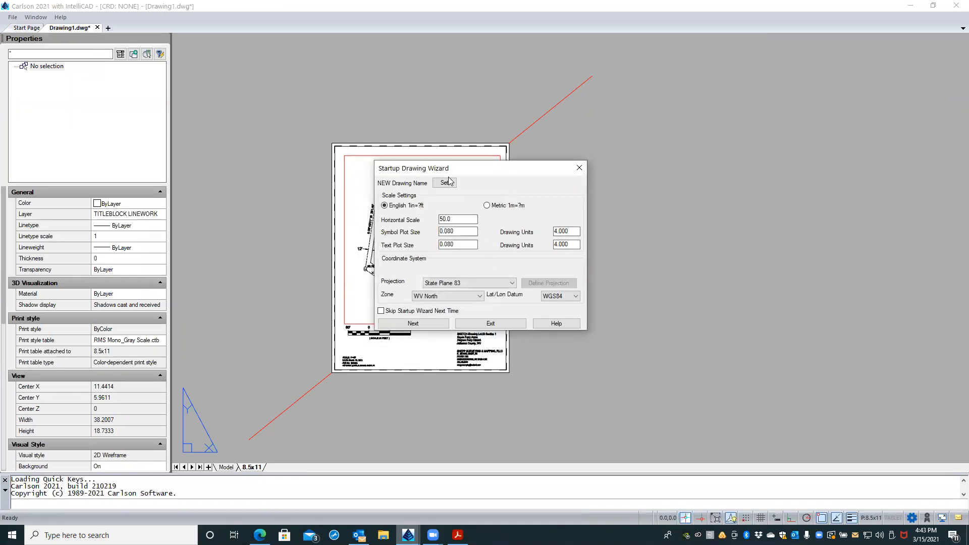
Step: Name the new drawing junk in C:\Carlson Projects and set its horizontal scale to 60 in the Startup Drawing Wizard
{"action": "left_click", "coordinate": [445, 181]}
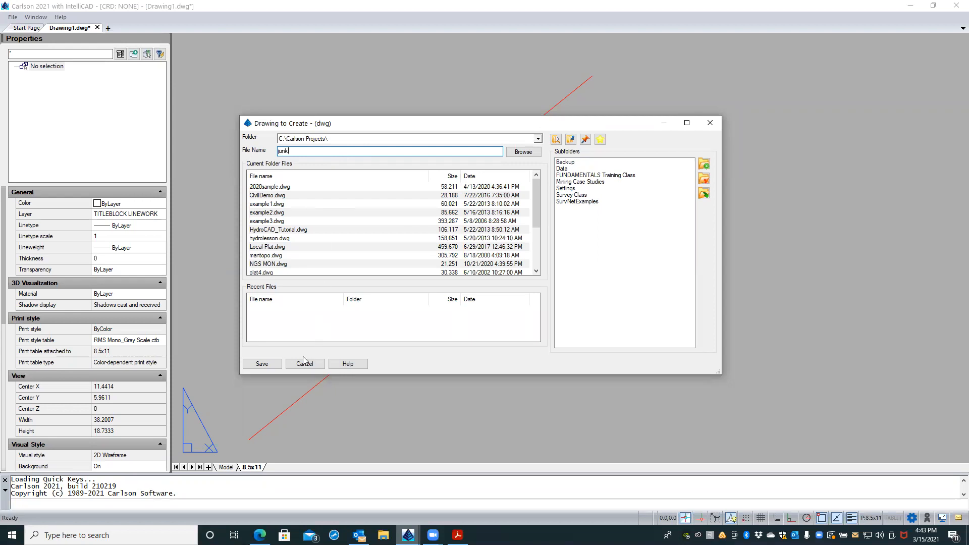
{"action": "left_click", "coordinate": [266, 367]}
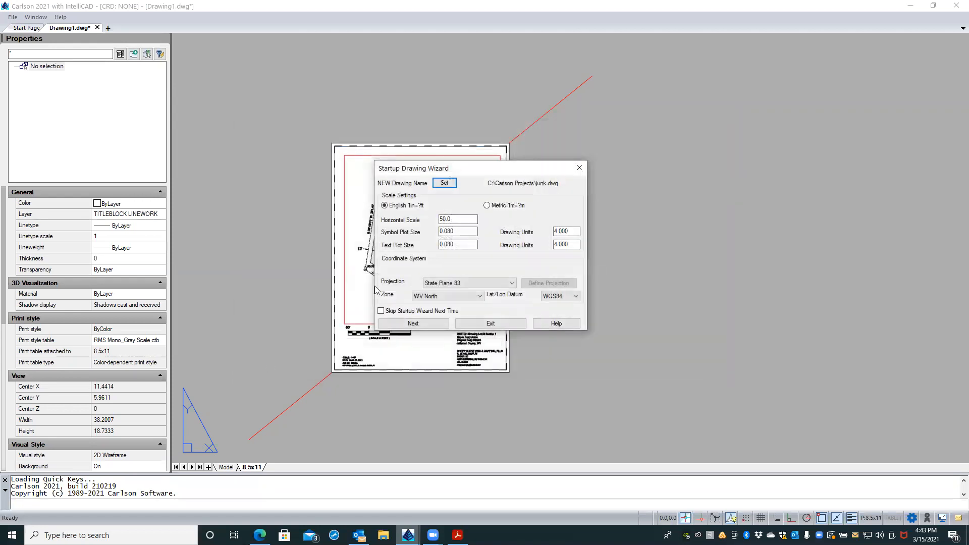
{"action": "left_click_drag", "start_coordinate": [453, 217], "coordinate": [423, 220]}
{"action": "type", "text": "60"}
{"action": "key", "text": "Tab"}
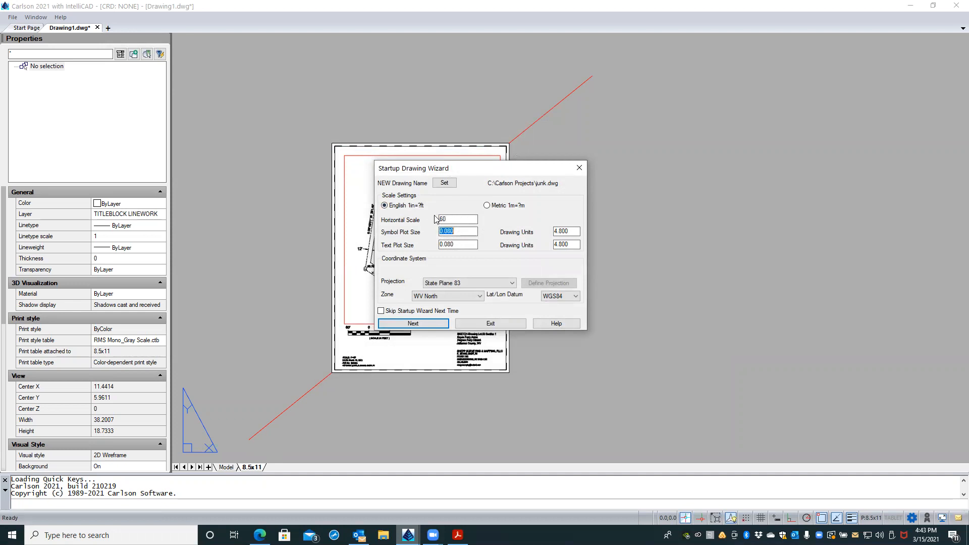
{"action": "left_click", "coordinate": [459, 229]}
{"action": "left_click", "coordinate": [435, 322]}
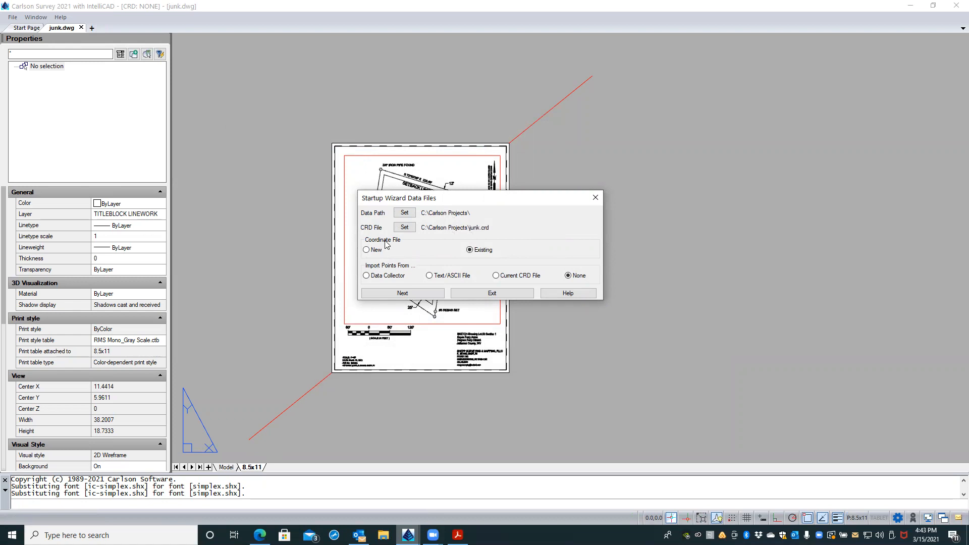
Step: Create a new junk.crd coordinate file for the drawing, replacing the existing one, without importing points
{"action": "left_click", "coordinate": [366, 250]}
{"action": "left_click", "coordinate": [404, 293]}
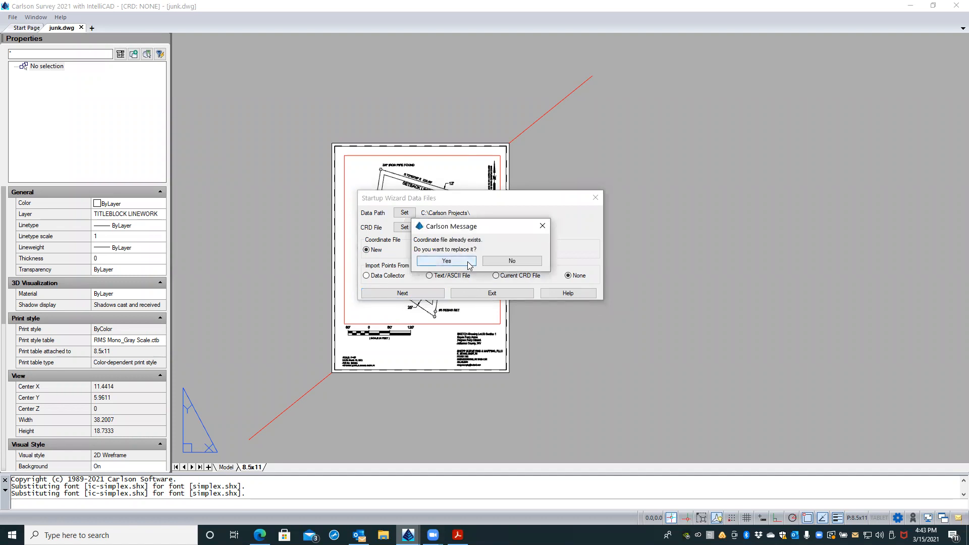
{"action": "left_click", "coordinate": [446, 261]}
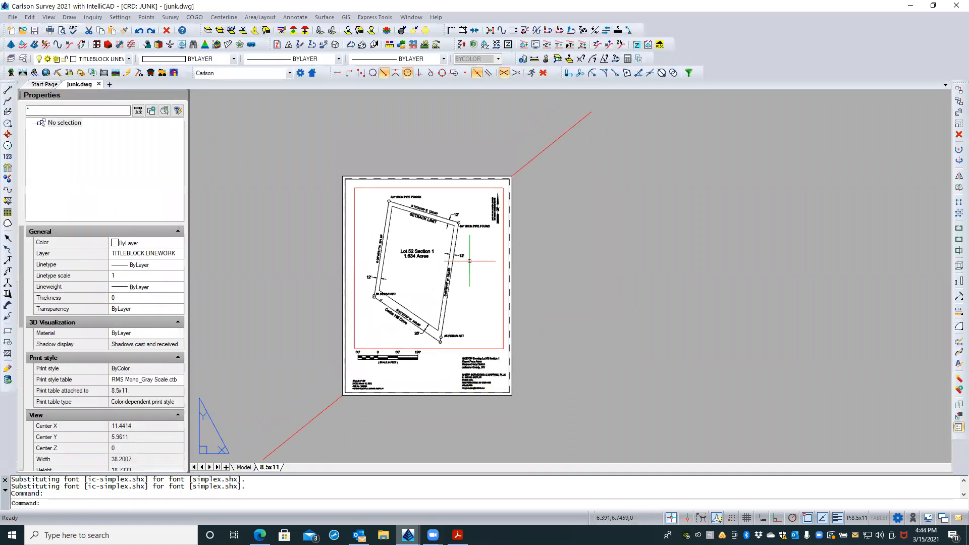
Step: Switch to model space and list all points stored in the junk.crd coordinate file, closing the report when read
{"action": "left_click", "coordinate": [244, 467]}
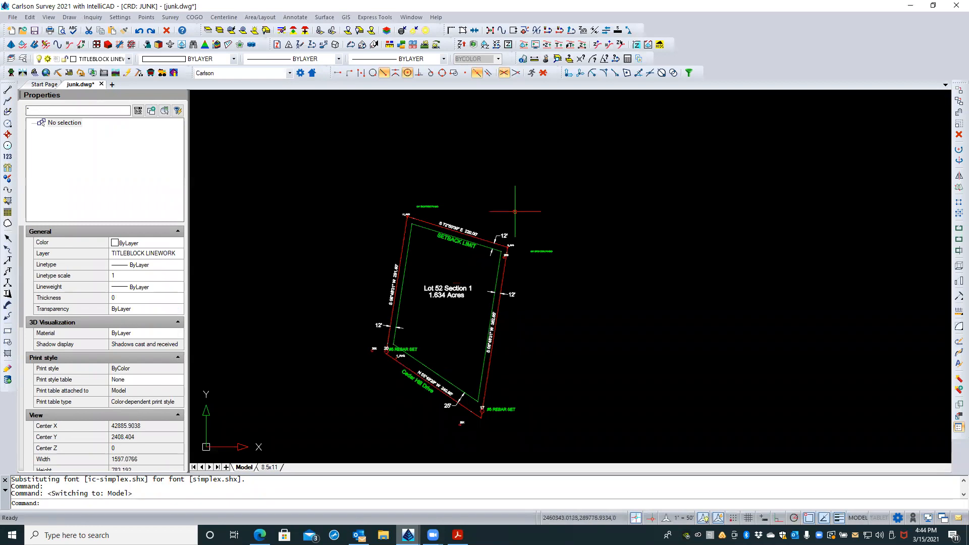
{"action": "scroll", "coordinate": [413, 216], "scroll_direction": "up", "scroll_amount": 2}
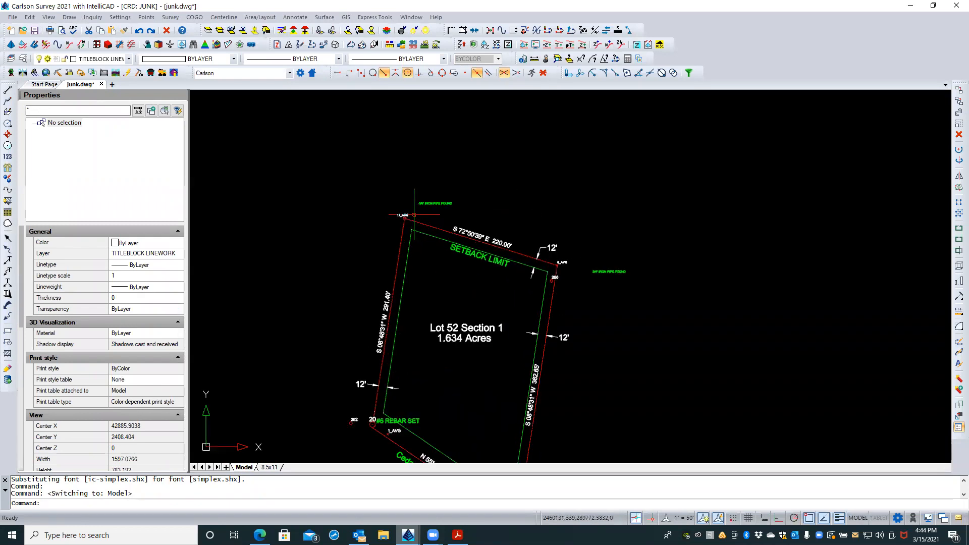
{"action": "scroll", "coordinate": [414, 215], "scroll_direction": "down", "scroll_amount": 3}
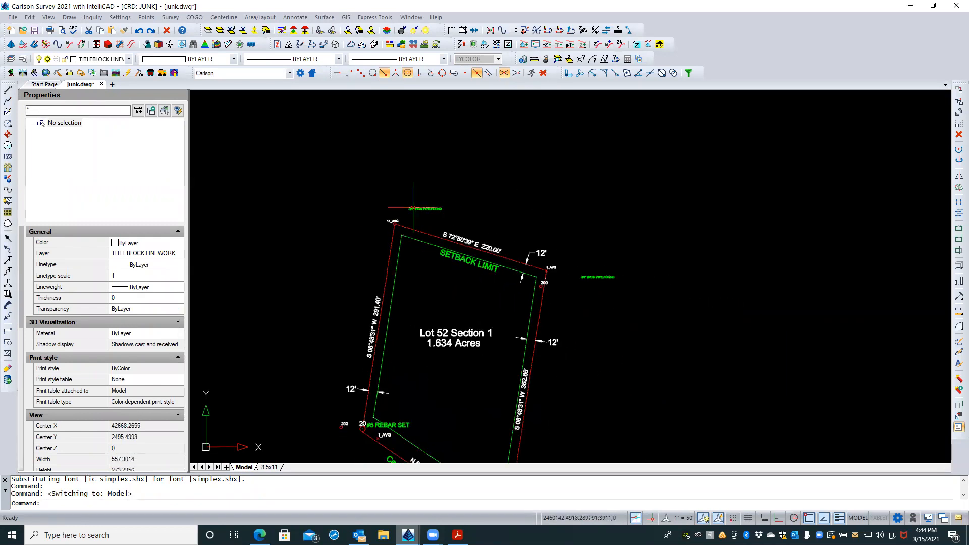
{"action": "middle_click_drag", "start_coordinate": [427, 255], "coordinate": [424, 217]}
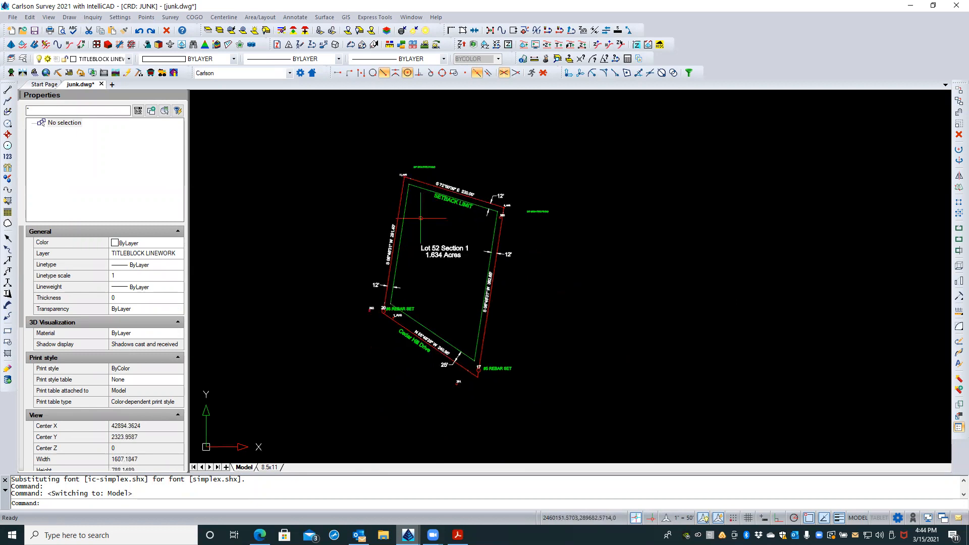
{"action": "left_click", "coordinate": [146, 17]}
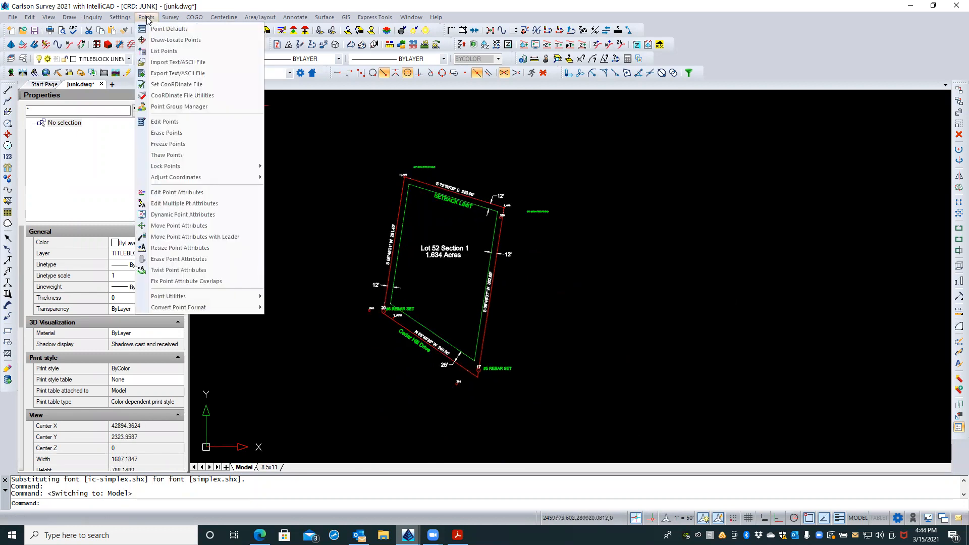
{"action": "mouse_move", "coordinate": [129, 16]}
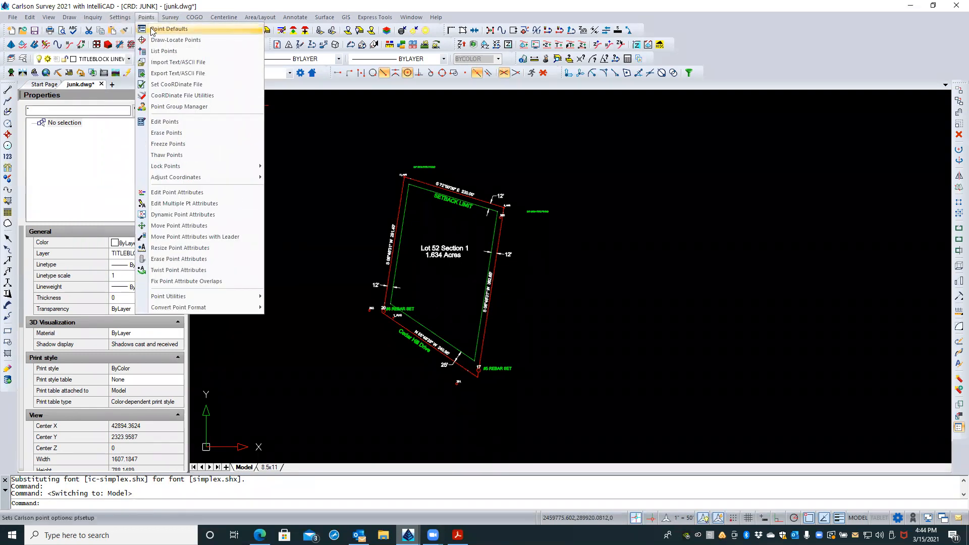
{"action": "left_click", "coordinate": [157, 53]}
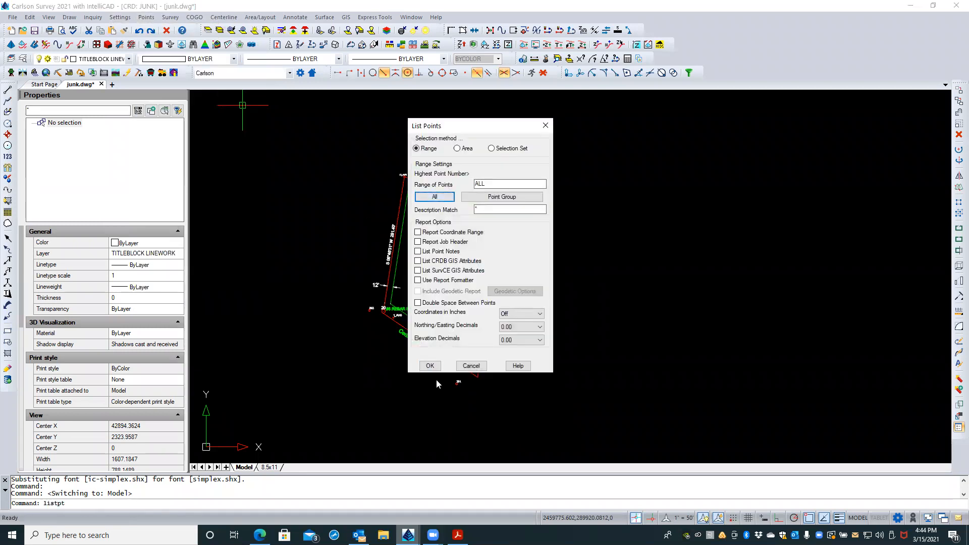
{"action": "left_click", "coordinate": [427, 365]}
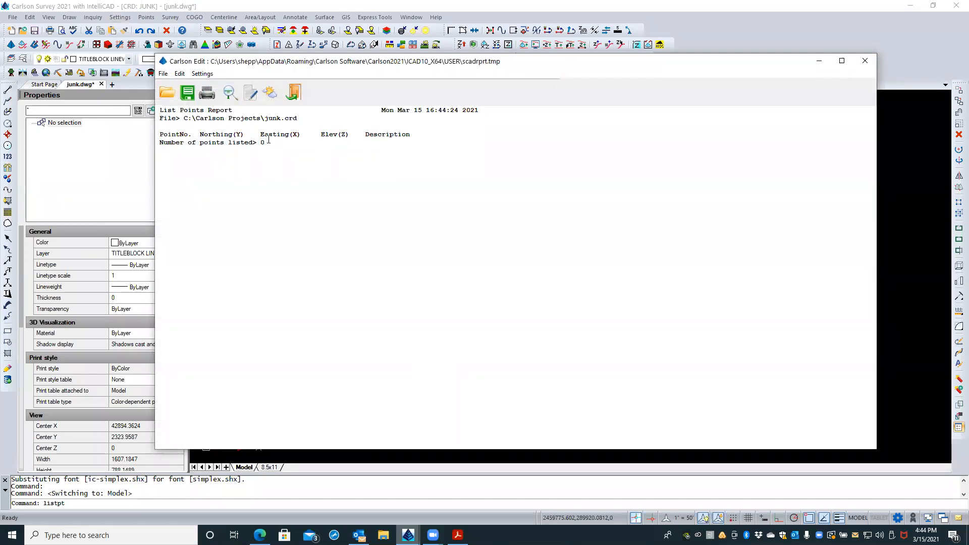
{"action": "left_click", "coordinate": [292, 92]}
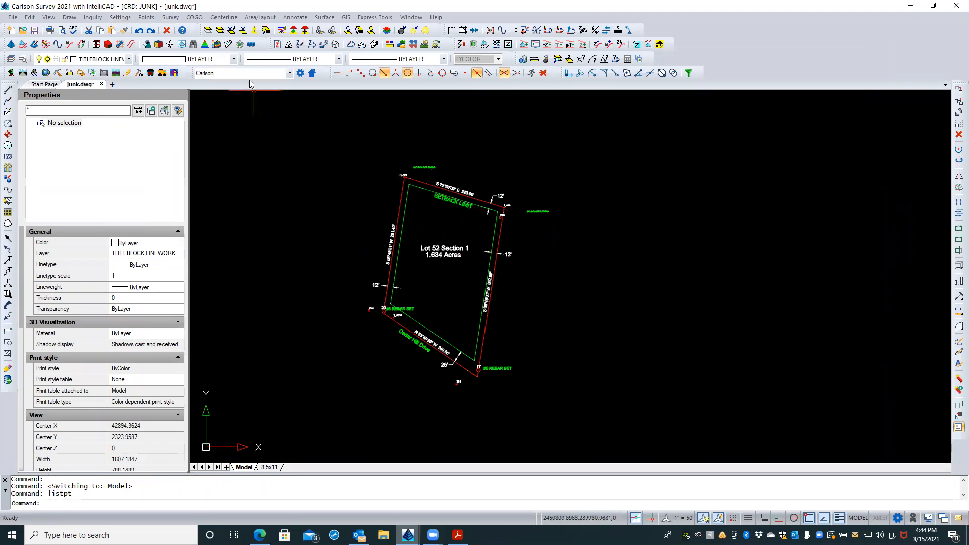
Step: Check the Coordinate File Utilities for the option to update the CRD file from the drawing, and exit without running it
{"action": "left_click", "coordinate": [147, 18]}
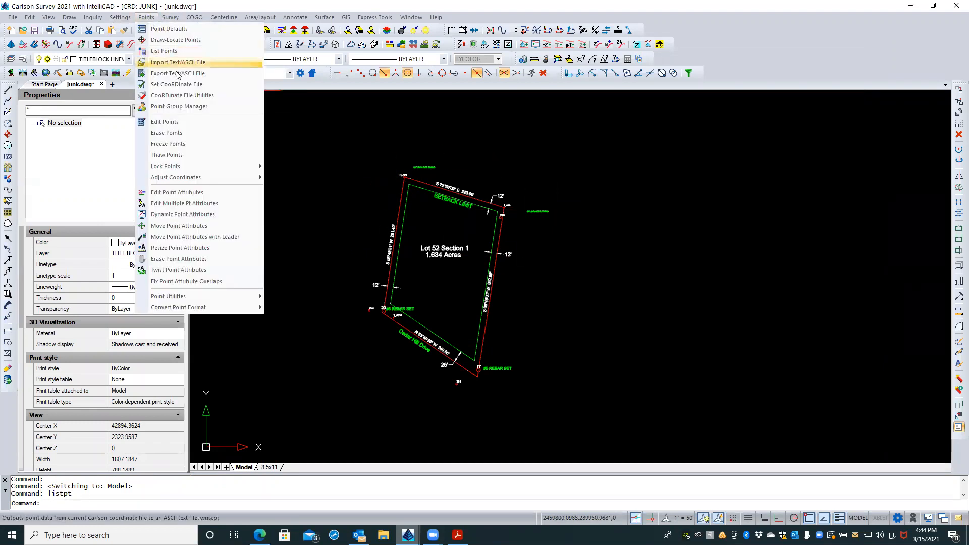
{"action": "left_click", "coordinate": [181, 96]}
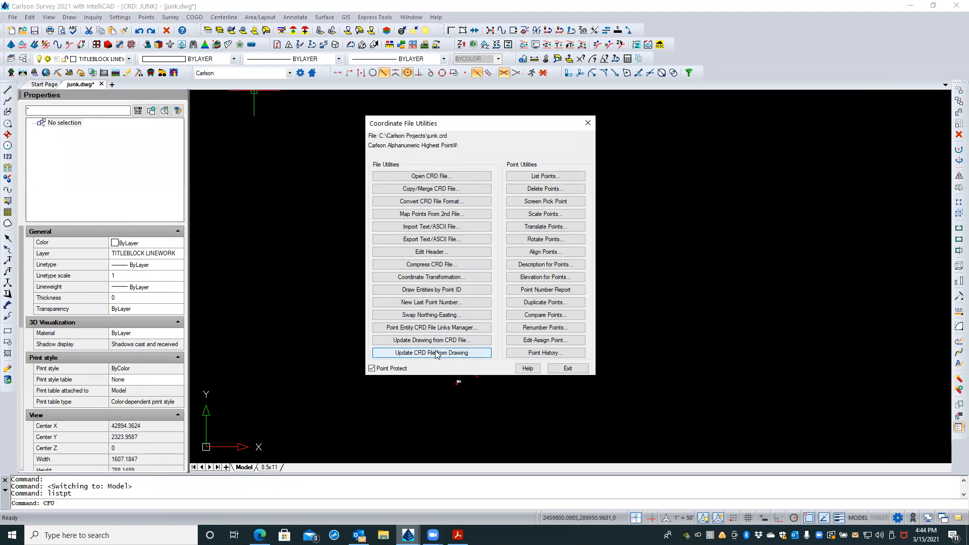
{"action": "left_click", "coordinate": [567, 368]}
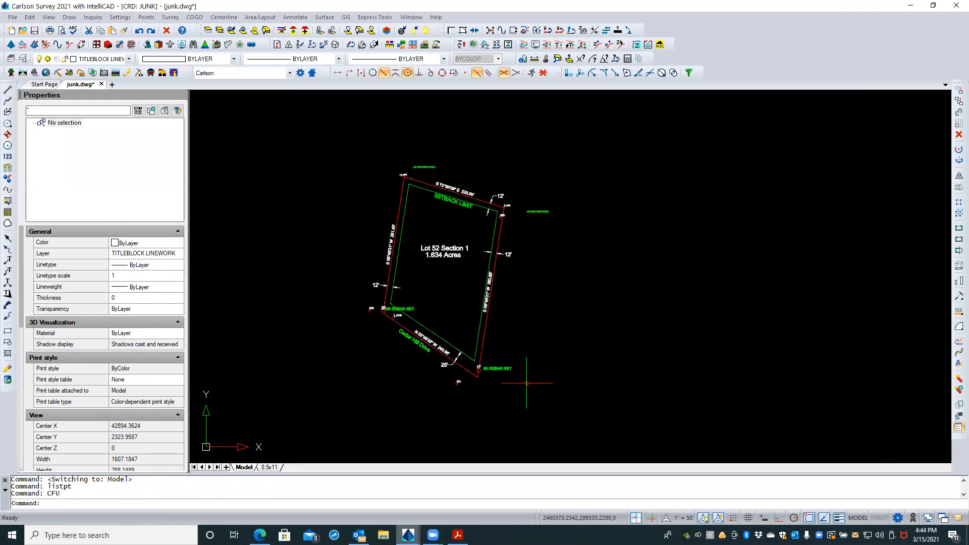
Step: Edit point 17 at the lot's #5 rebar corner, giving it the CRD file description PT-17
{"action": "scroll", "coordinate": [492, 371], "scroll_direction": "up", "scroll_amount": 3}
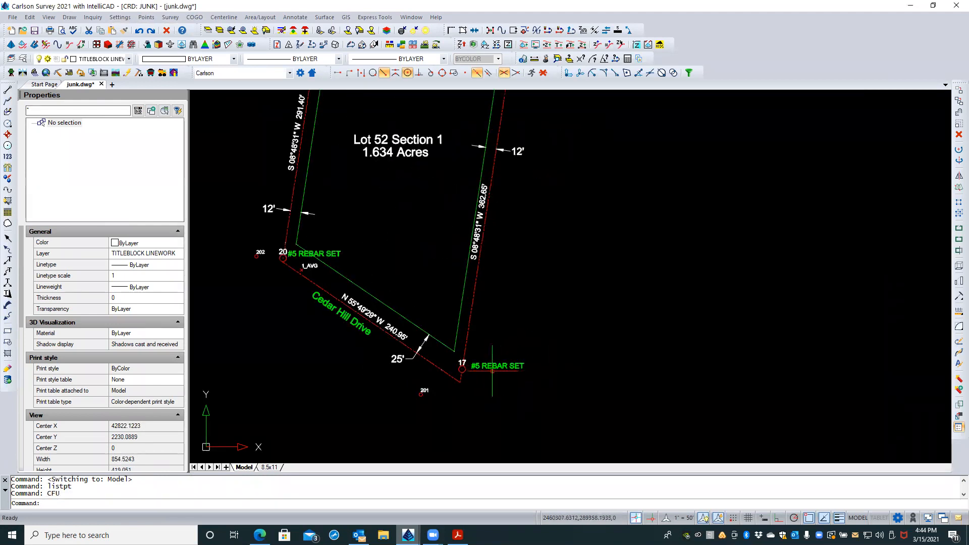
{"action": "scroll", "coordinate": [493, 371], "scroll_direction": "up", "scroll_amount": 3}
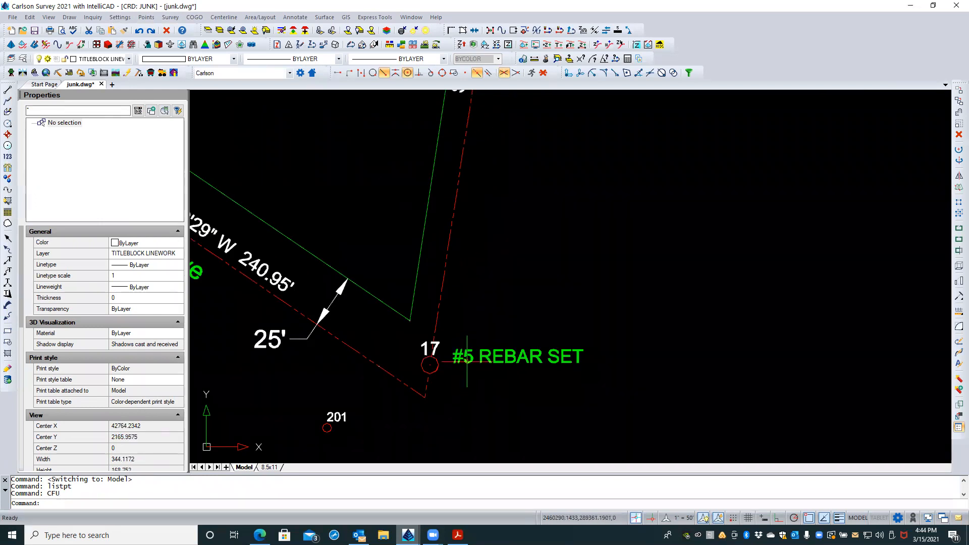
{"action": "double_click", "coordinate": [430, 365]}
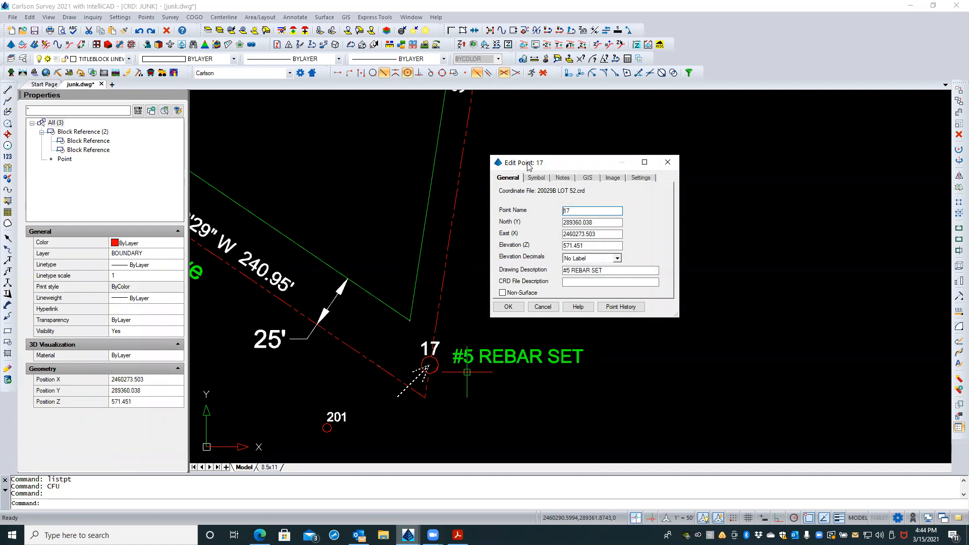
{"action": "left_click", "coordinate": [597, 283]}
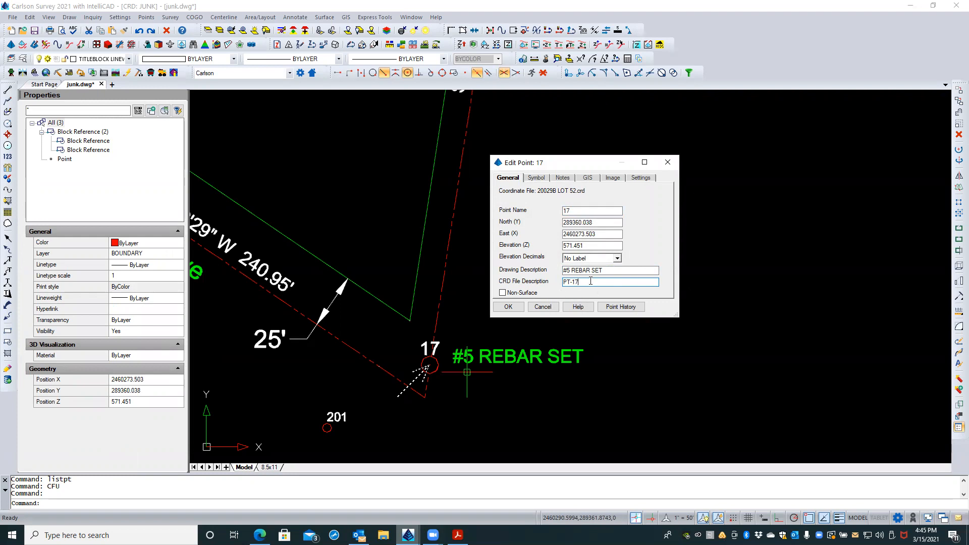
{"action": "left_click", "coordinate": [507, 307]}
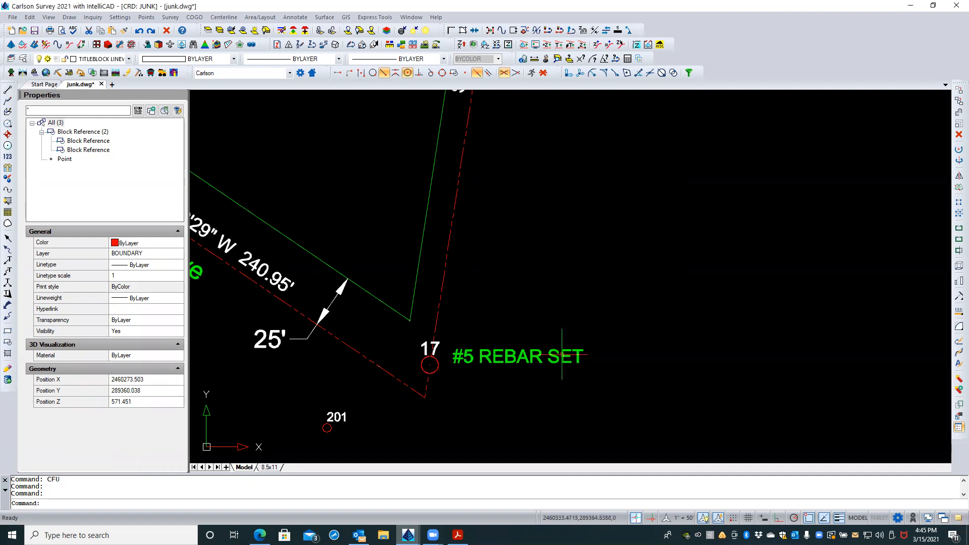
{"action": "scroll", "coordinate": [565, 353], "scroll_direction": "down", "scroll_amount": 3}
{"action": "key", "text": "Escape"}
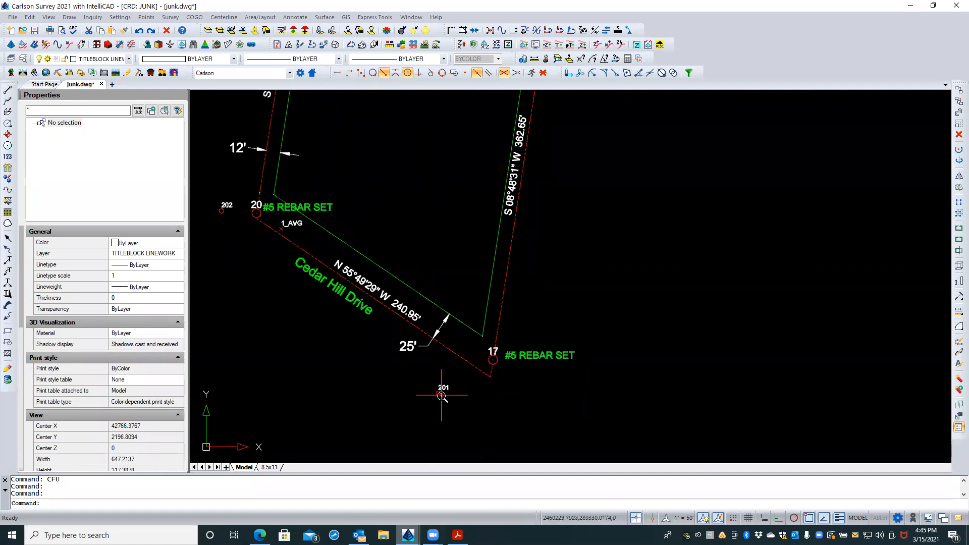
Step: List all coordinate file points again, check the entry for point 17, and close the report
{"action": "scroll", "coordinate": [440, 400], "scroll_direction": "up", "scroll_amount": 3}
{"action": "scroll", "coordinate": [441, 397], "scroll_direction": "down", "scroll_amount": 3}
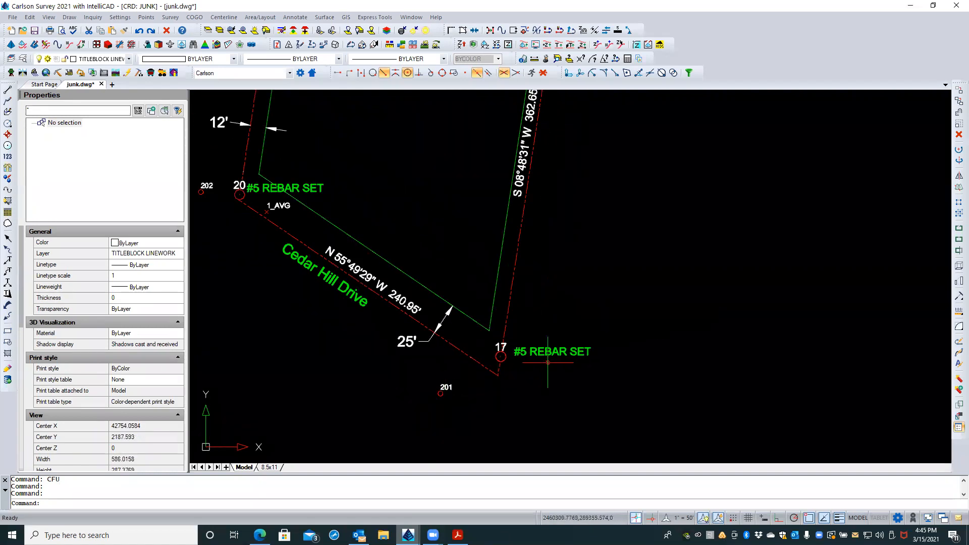
{"action": "left_click", "coordinate": [120, 17]}
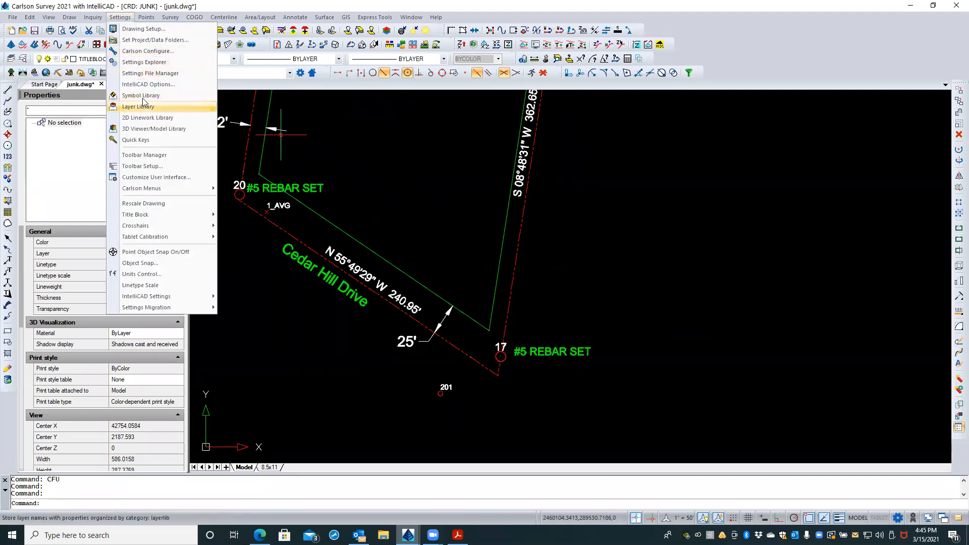
{"action": "mouse_move", "coordinate": [148, 19]}
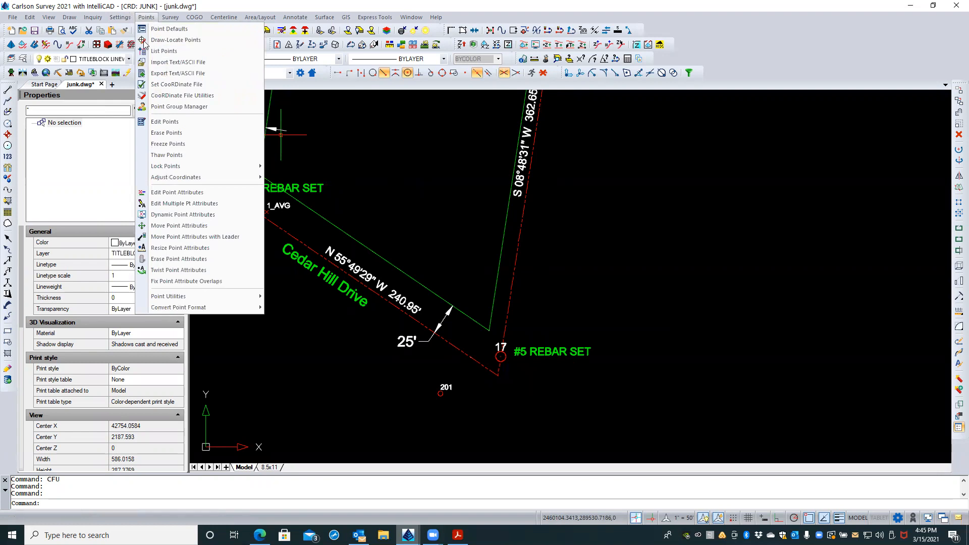
{"action": "left_click", "coordinate": [159, 53]}
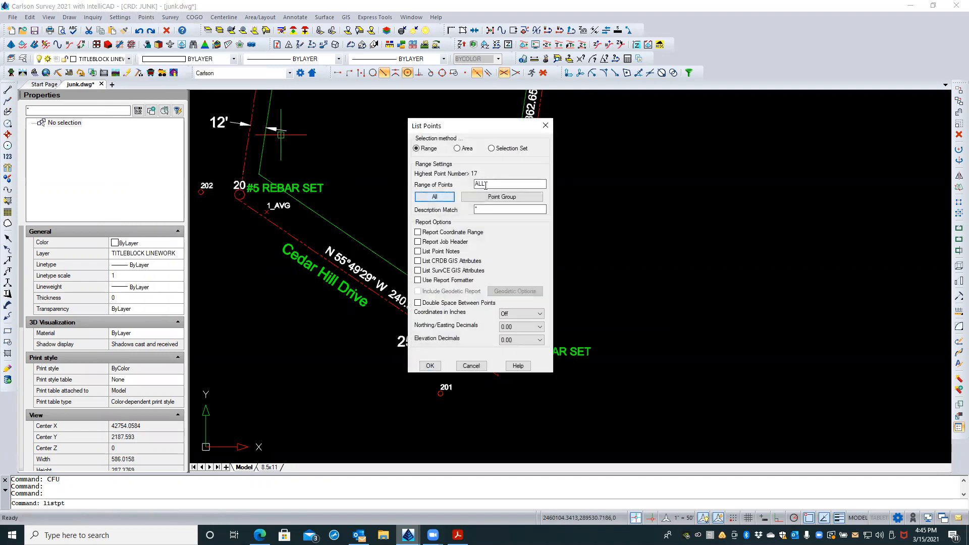
{"action": "left_click", "coordinate": [419, 370]}
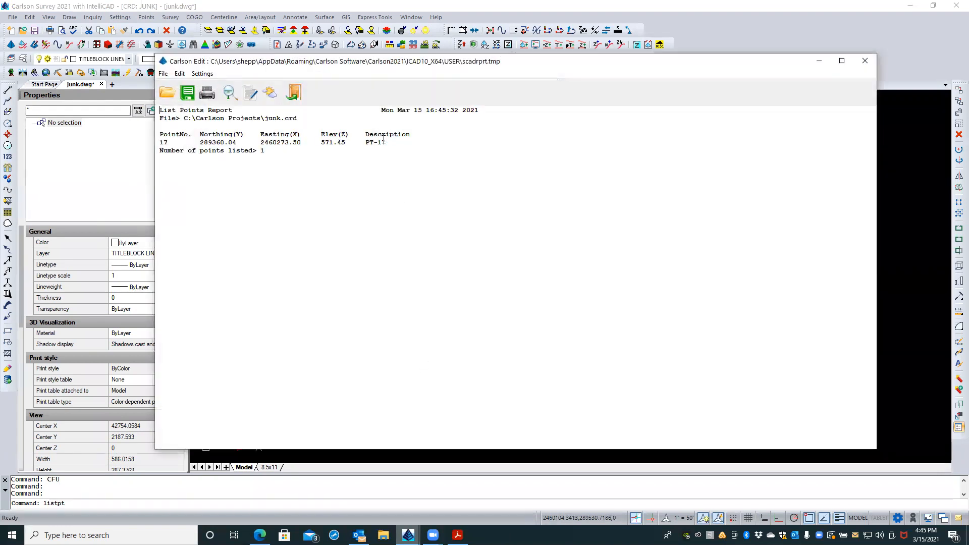
{"action": "left_click_drag", "start_coordinate": [383, 142], "coordinate": [145, 143]}
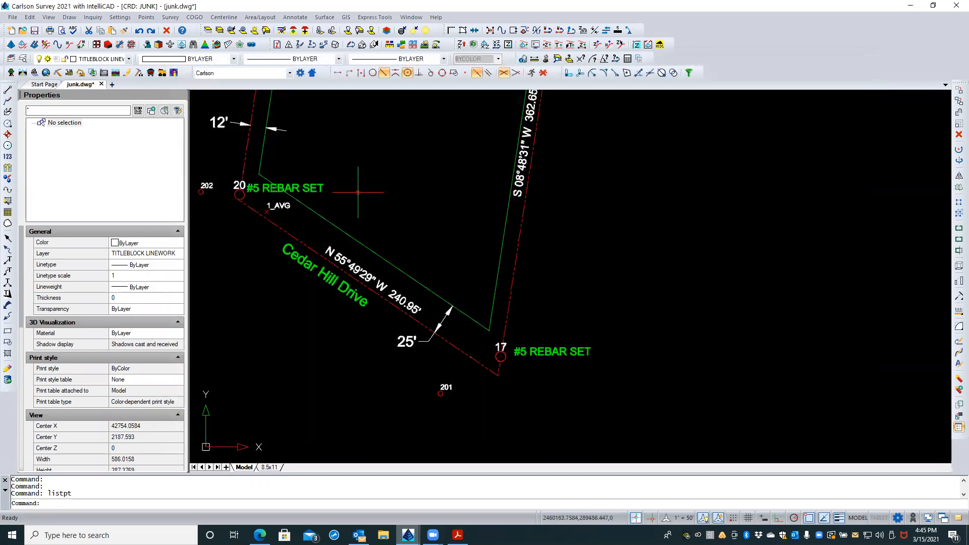
{"action": "left_click", "coordinate": [292, 96]}
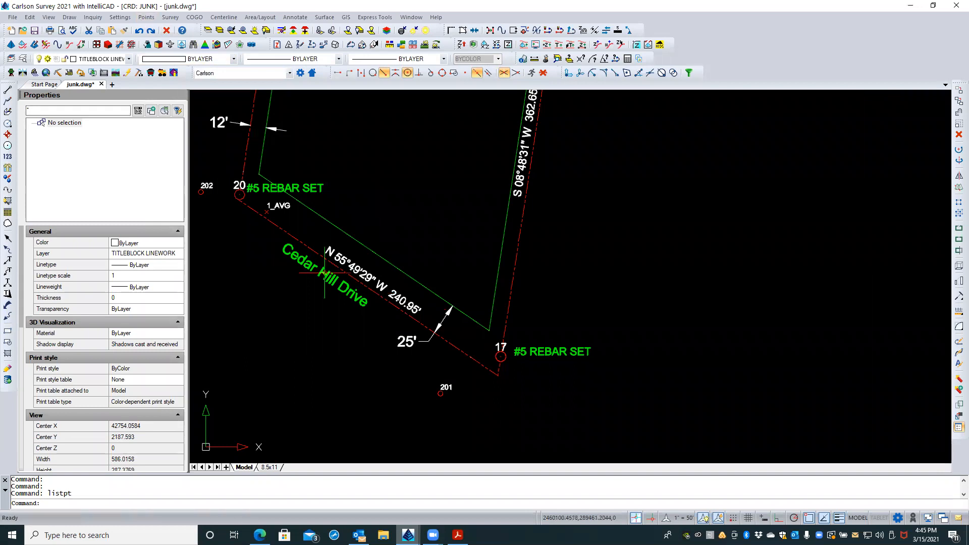
Step: Open the 8.5x11 layout's page setup, set the printer to Adobe PDF, and close the Page Setup Manager
{"action": "scroll", "coordinate": [443, 385], "scroll_direction": "down", "scroll_amount": 3}
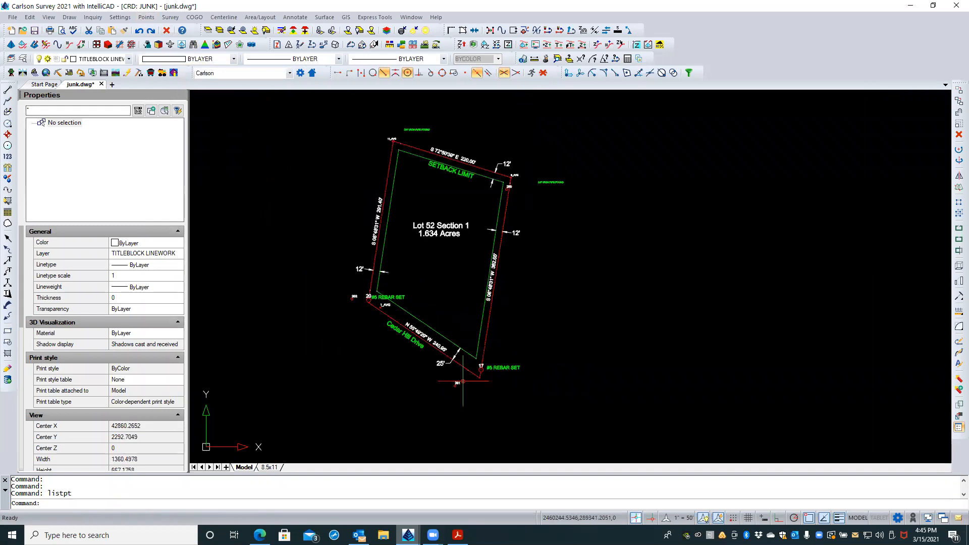
{"action": "middle_click_drag", "start_coordinate": [463, 298], "coordinate": [437, 301]}
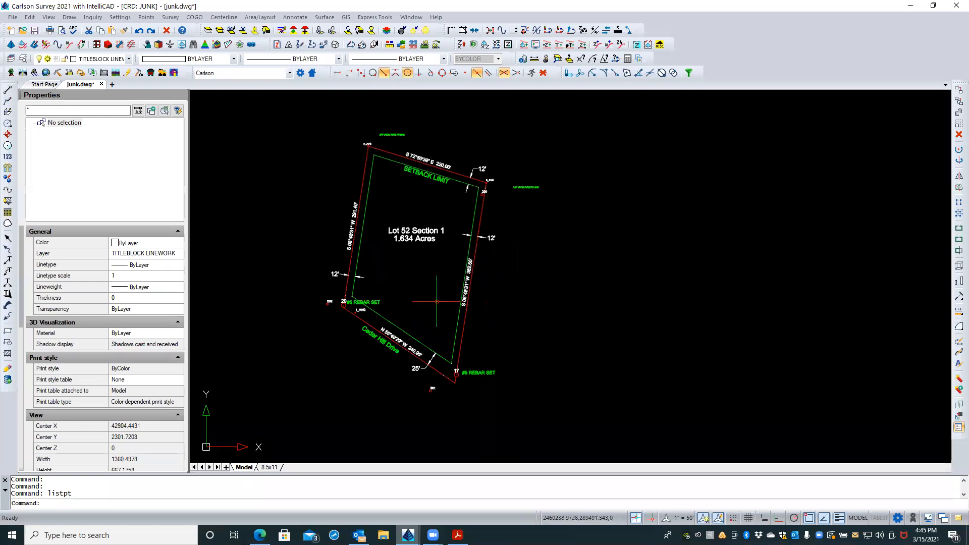
{"action": "left_click", "coordinate": [269, 468]}
{"action": "right_click", "coordinate": [268, 469]}
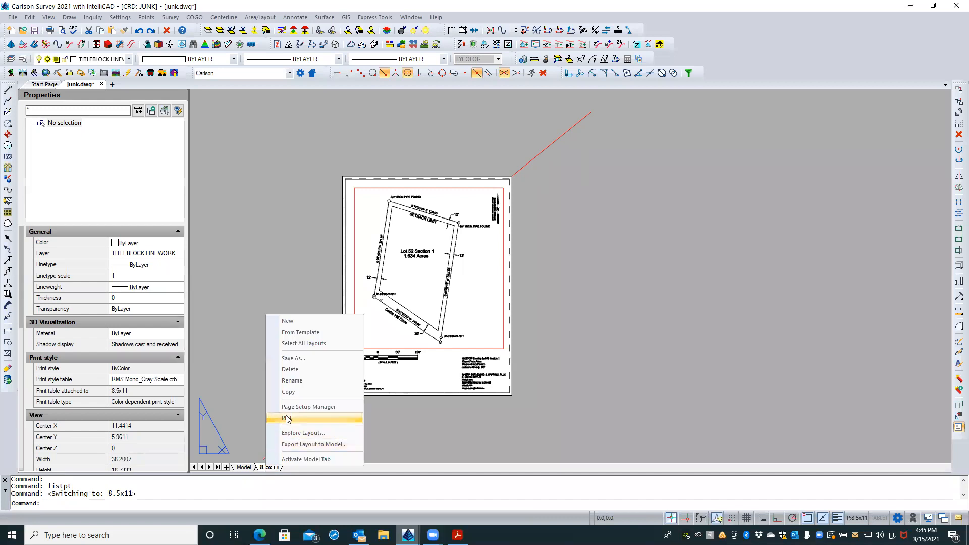
{"action": "left_click", "coordinate": [302, 407]}
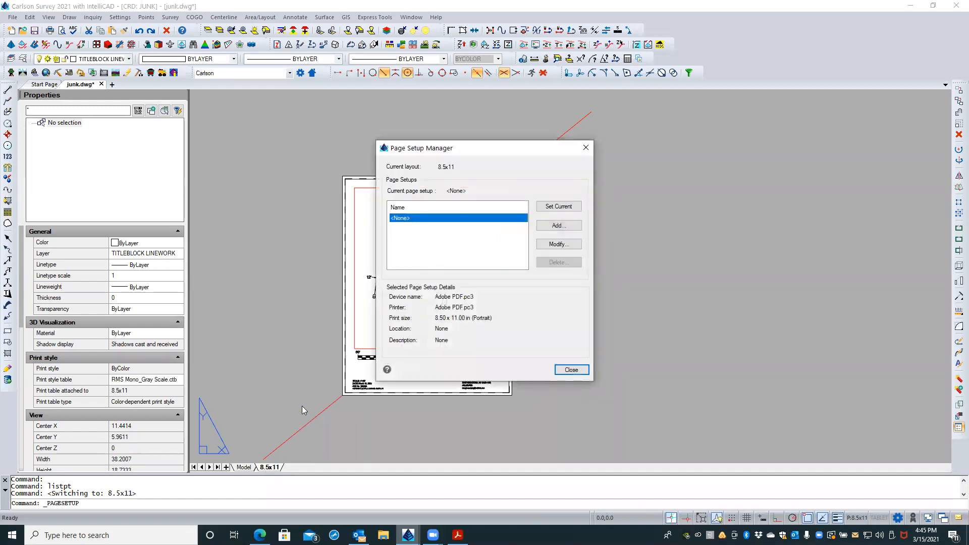
{"action": "left_click", "coordinate": [562, 248]}
{"action": "left_click", "coordinate": [386, 188]}
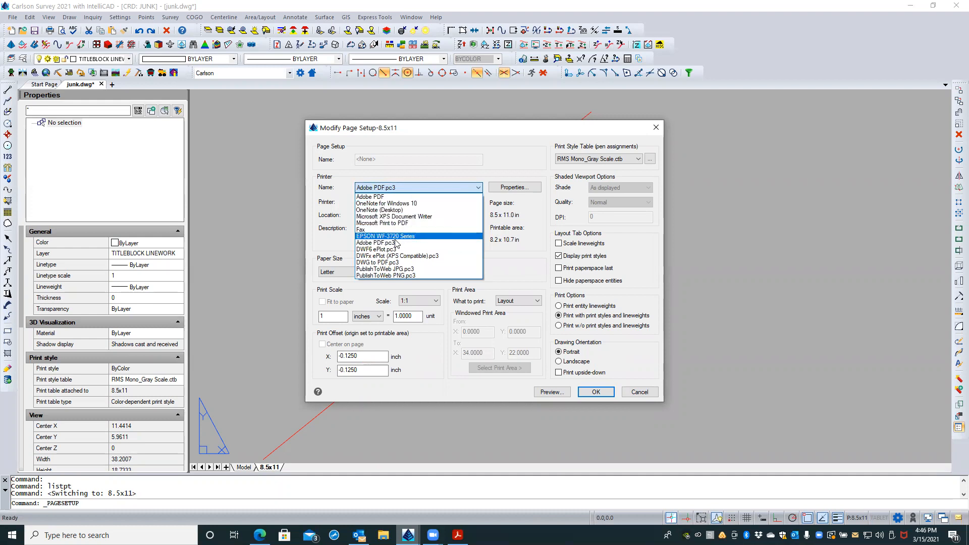
{"action": "left_click", "coordinate": [380, 196]}
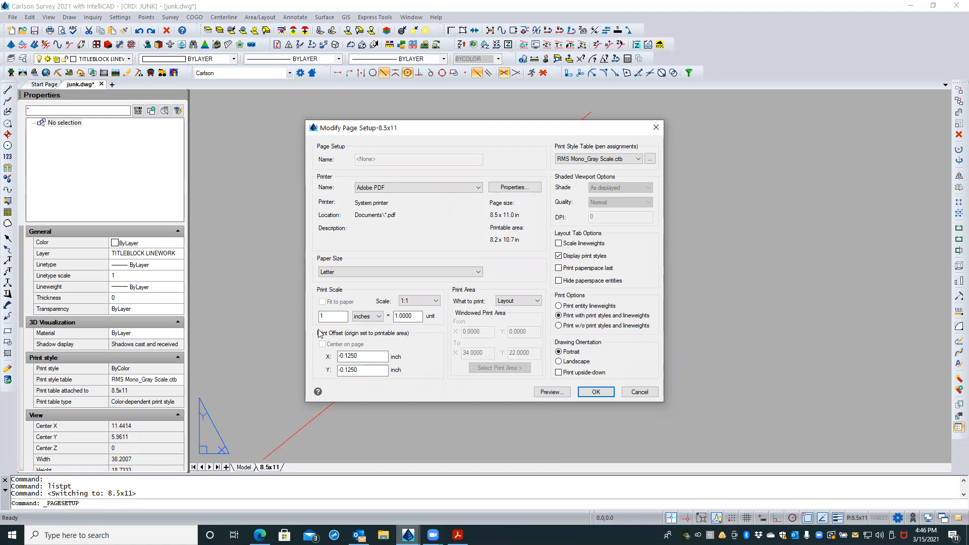
{"action": "left_click", "coordinate": [591, 393]}
{"action": "left_click", "coordinate": [570, 371]}
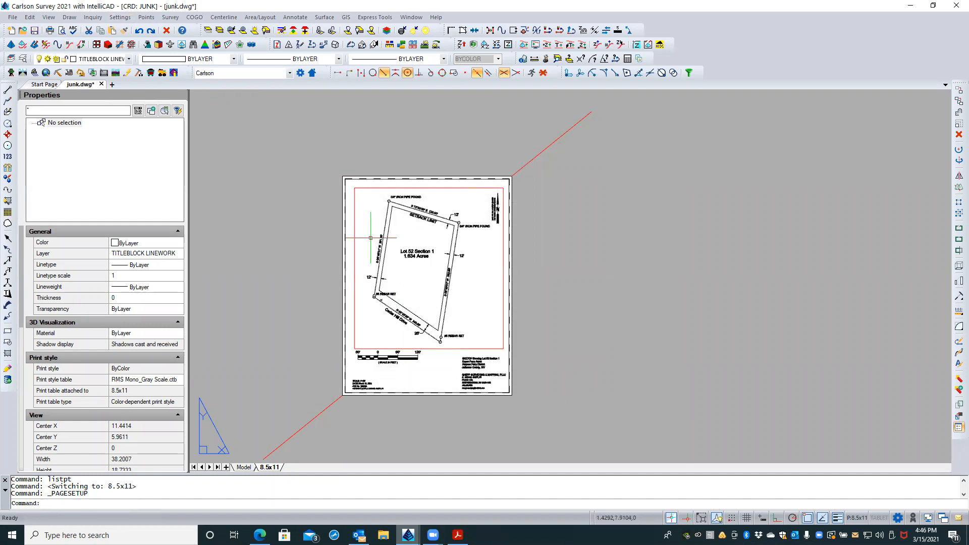
Step: Return to model space and examine the Lot 52 linework and labels, selecting point 17 at the #5 rebar corner and clearing the selection
{"action": "left_click", "coordinate": [244, 468]}
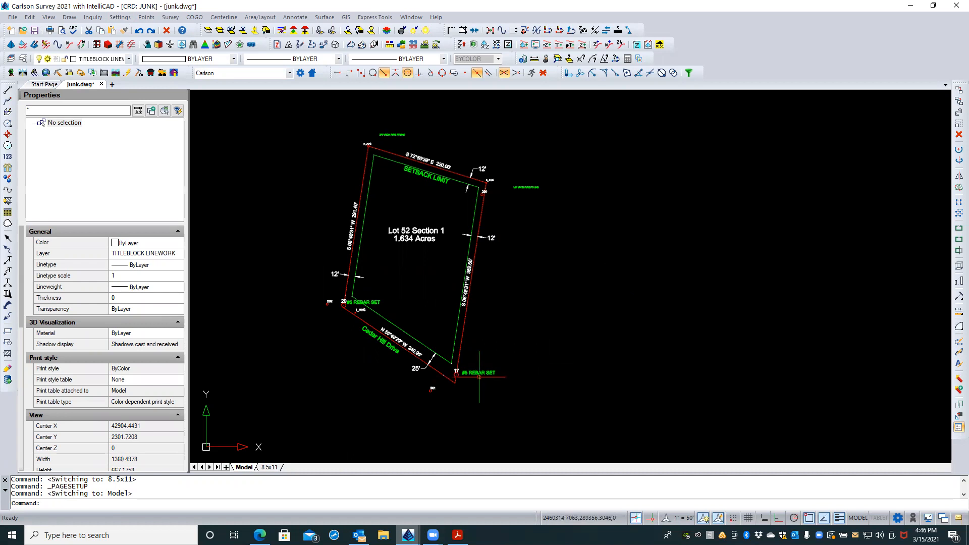
{"action": "scroll", "coordinate": [464, 375], "scroll_direction": "up", "scroll_amount": 8}
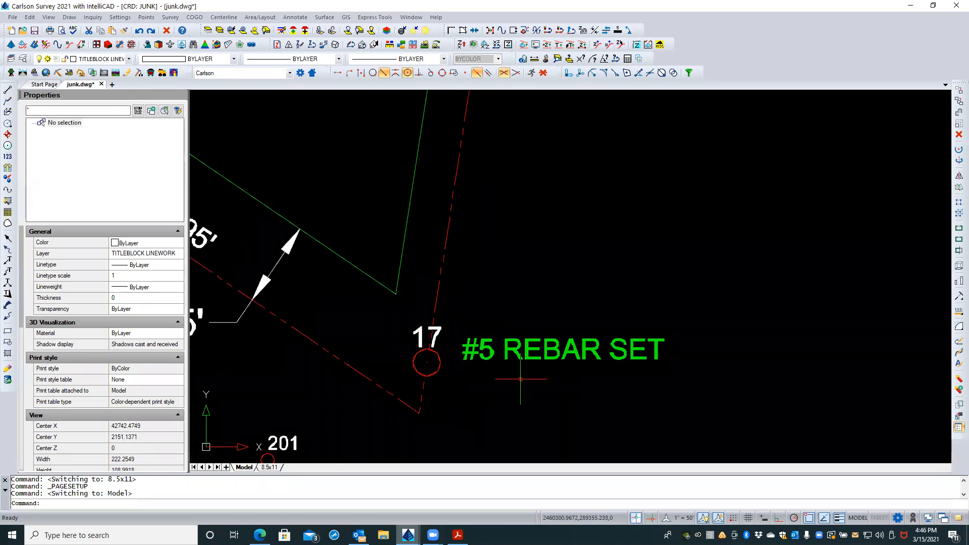
{"action": "scroll", "coordinate": [558, 381], "scroll_direction": "down", "scroll_amount": 7}
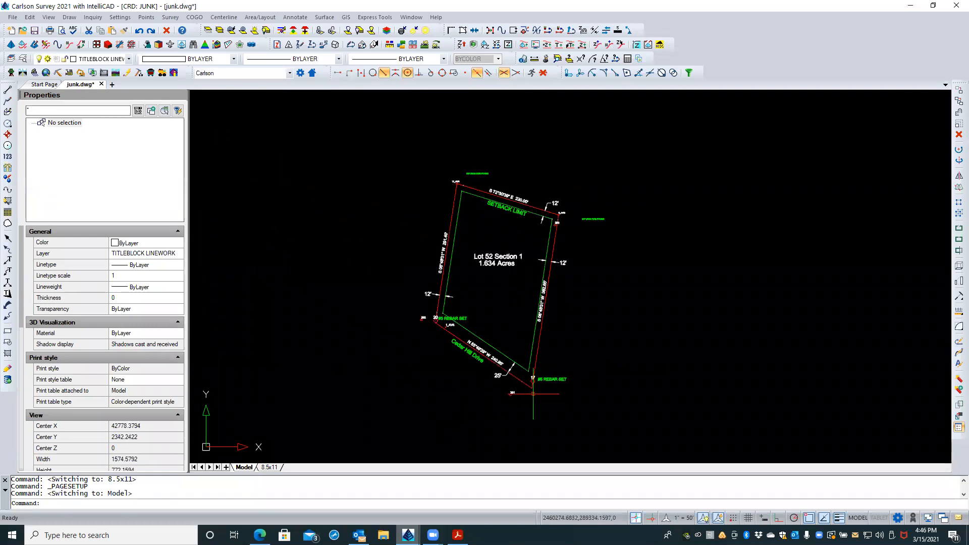
{"action": "scroll", "coordinate": [600, 314], "scroll_direction": "up", "scroll_amount": 1}
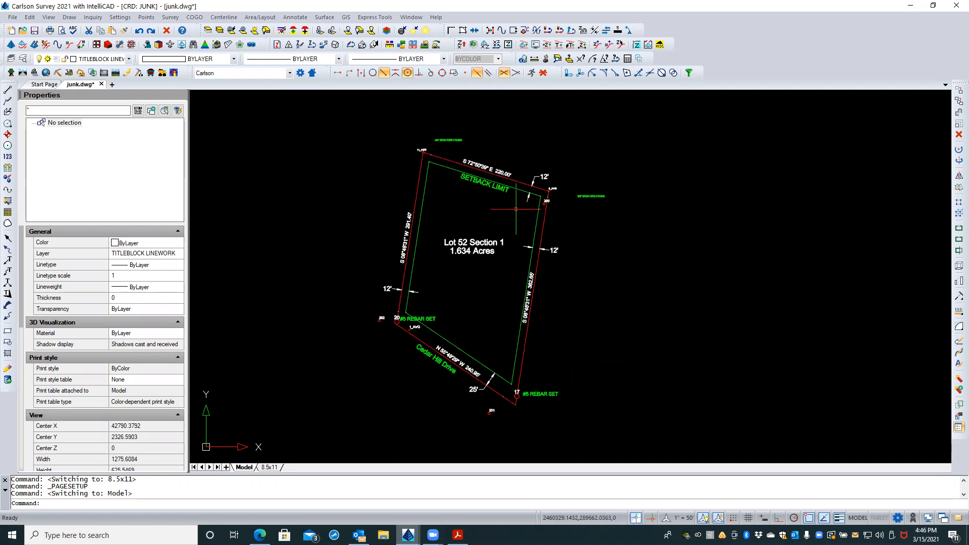
{"action": "scroll", "coordinate": [387, 222], "scroll_direction": "down", "scroll_amount": 3}
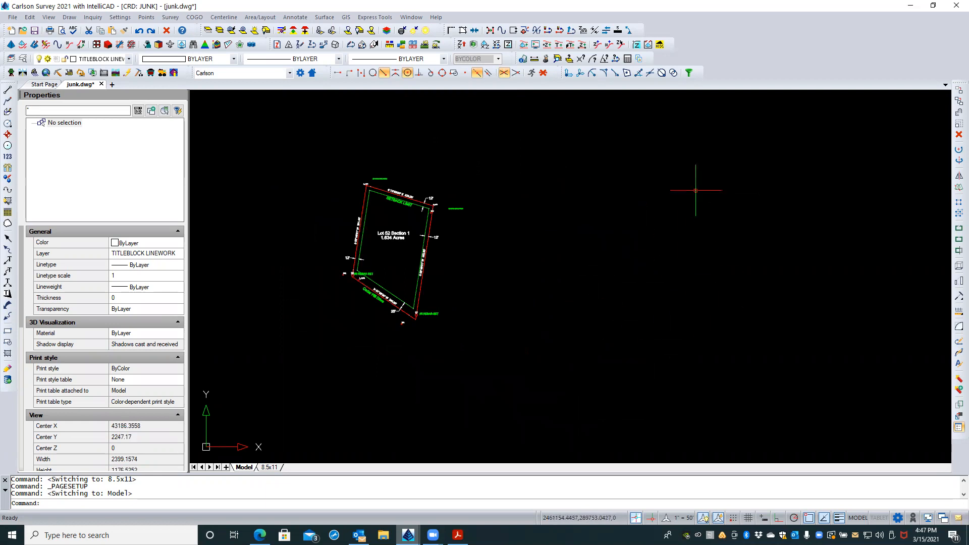
{"action": "scroll", "coordinate": [418, 311], "scroll_direction": "up", "scroll_amount": 5}
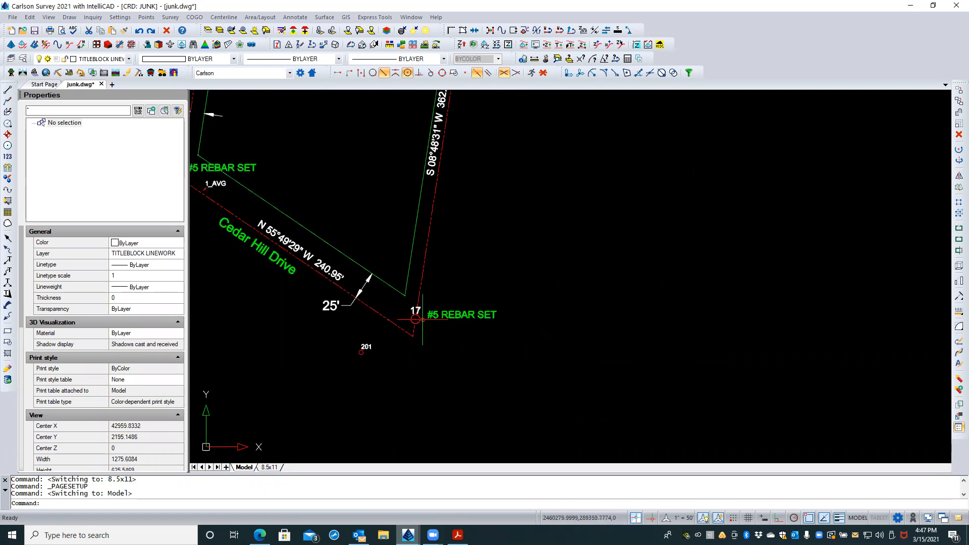
{"action": "scroll", "coordinate": [396, 437], "scroll_direction": "down", "scroll_amount": 5}
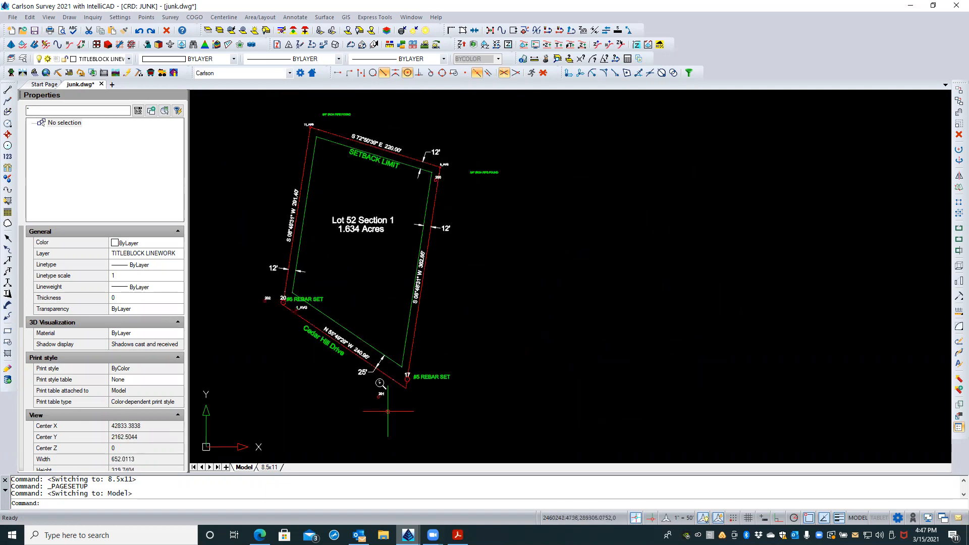
{"action": "scroll", "coordinate": [528, 296], "scroll_direction": "down", "scroll_amount": 1}
{"action": "middle_click_drag", "start_coordinate": [528, 296], "coordinate": [515, 232]}
{"action": "scroll", "coordinate": [512, 214], "scroll_direction": "up", "scroll_amount": 1}
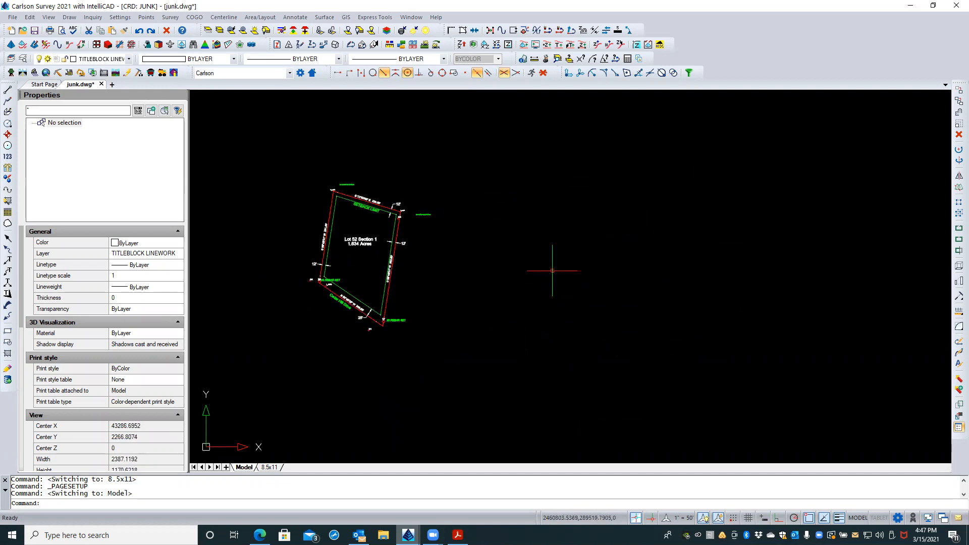
{"action": "scroll", "coordinate": [362, 220], "scroll_direction": "up", "scroll_amount": 3}
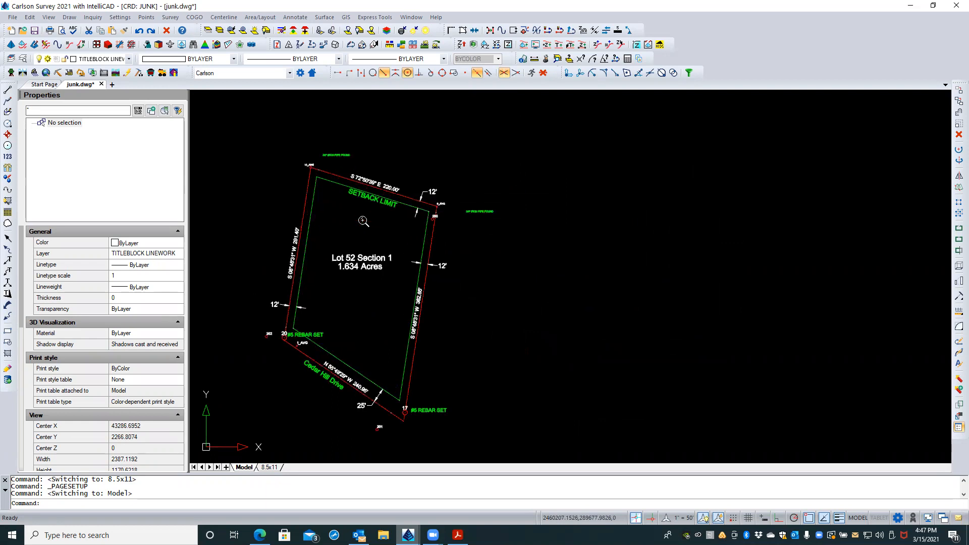
{"action": "middle_click_drag", "start_coordinate": [361, 230], "coordinate": [381, 203]}
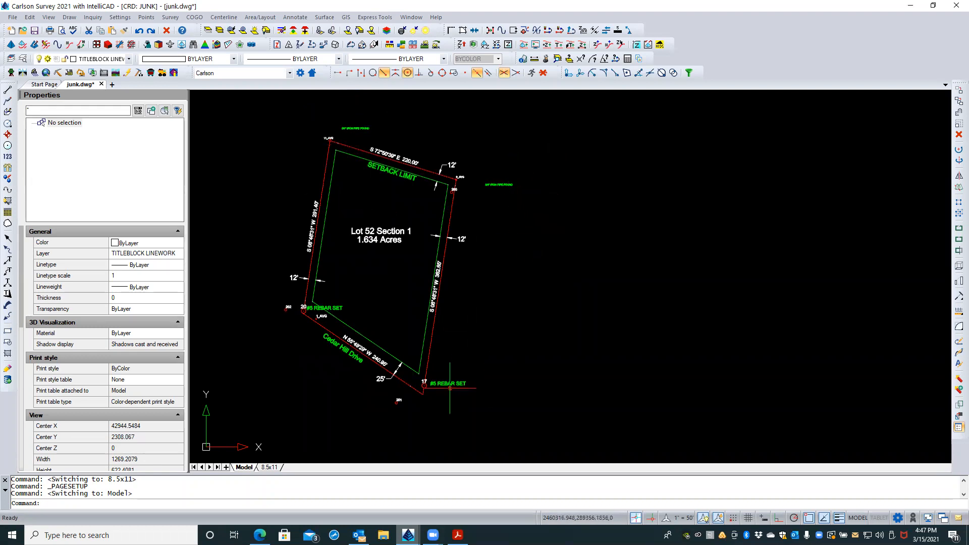
{"action": "left_click", "coordinate": [450, 382]}
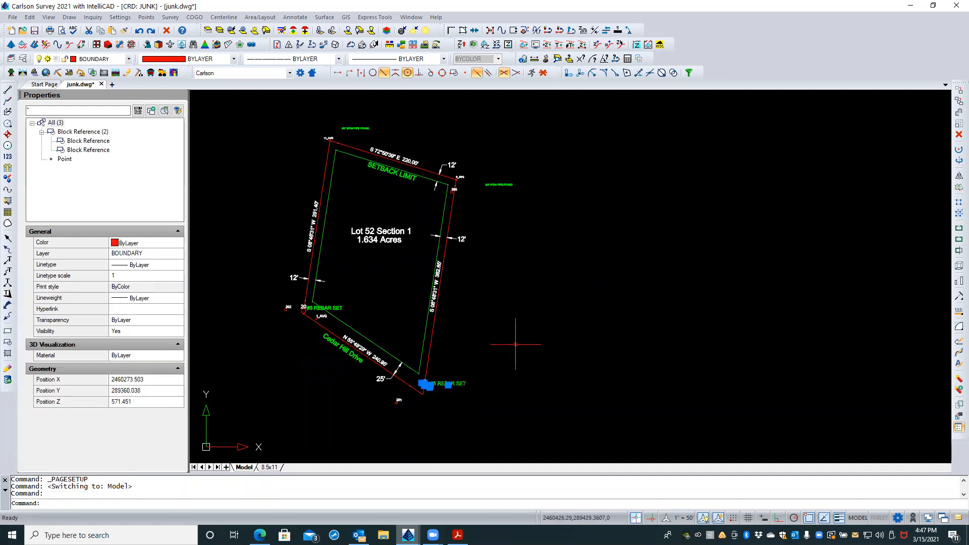
{"action": "key", "text": "Escape"}
{"action": "key", "text": "Escape"}
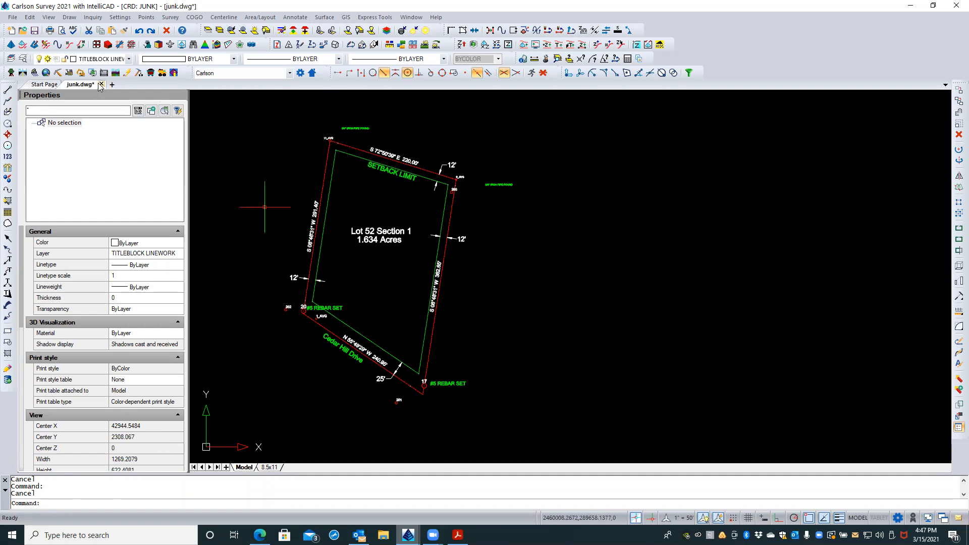
Step: Close junk.dwg without saving its changes
{"action": "left_click", "coordinate": [100, 85]}
{"action": "left_click", "coordinate": [487, 289]}
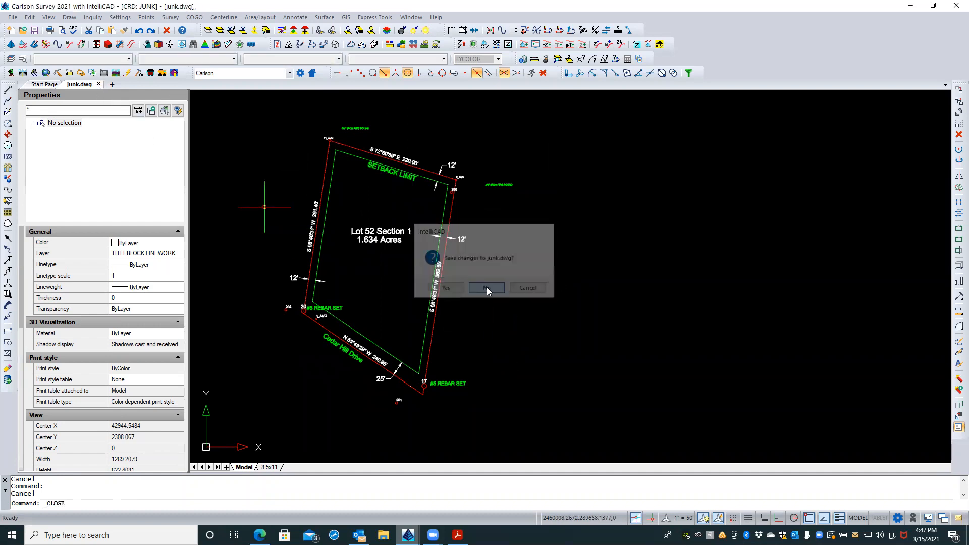